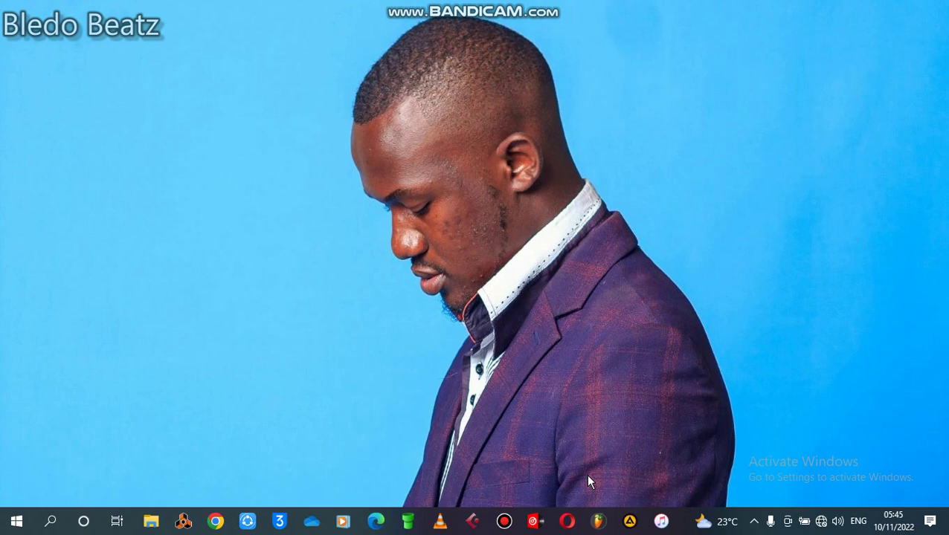
Step: Launch Cubase 5 and create an empty project, Untitled1, from the Project Assistant
{"action": "left_click", "coordinate": [472, 521]}
{"action": "right_click", "coordinate": [762, 23]}
{"action": "left_click", "coordinate": [810, 64]}
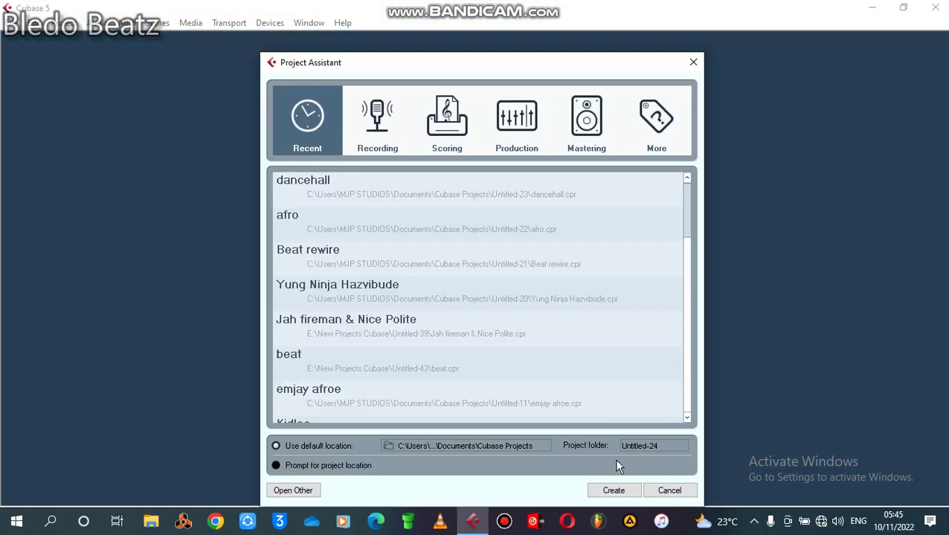
{"action": "left_click", "coordinate": [608, 491]}
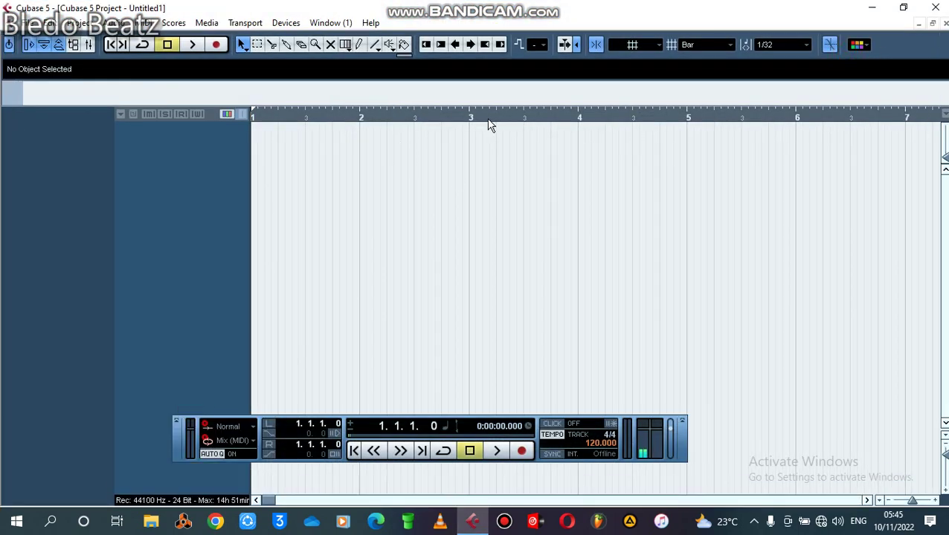
Step: Enable the Reason ReWire Mix L and Mix R channels, then maximize the project window
{"action": "left_click", "coordinate": [287, 23]}
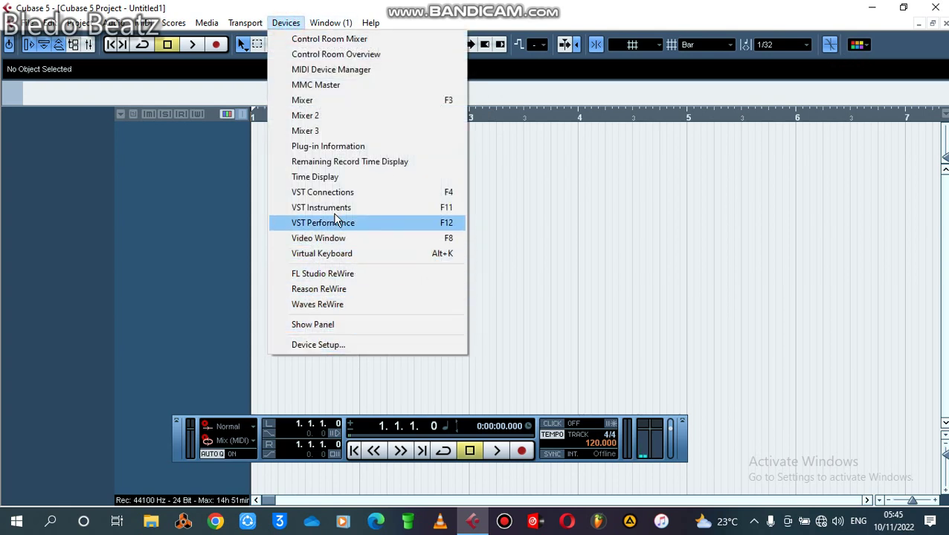
{"action": "left_click", "coordinate": [347, 288]}
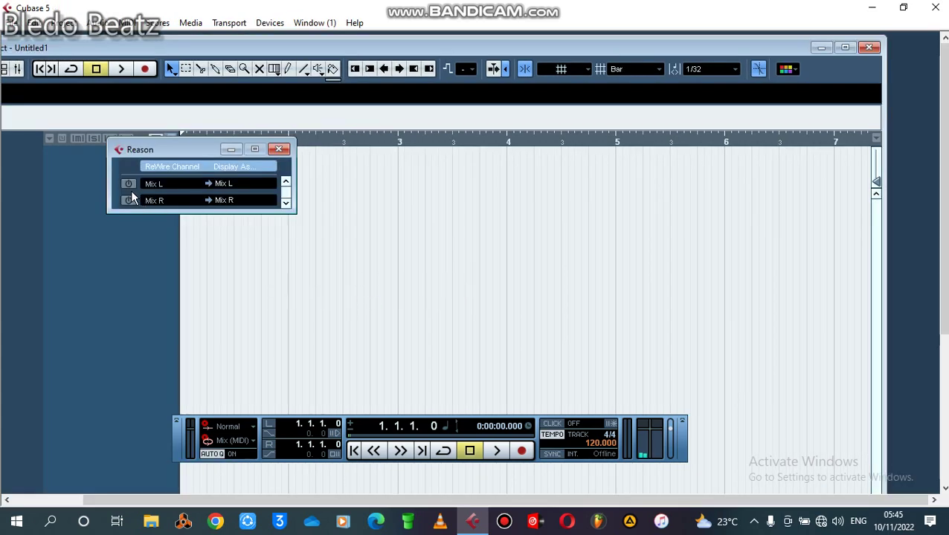
{"action": "left_click", "coordinate": [129, 200]}
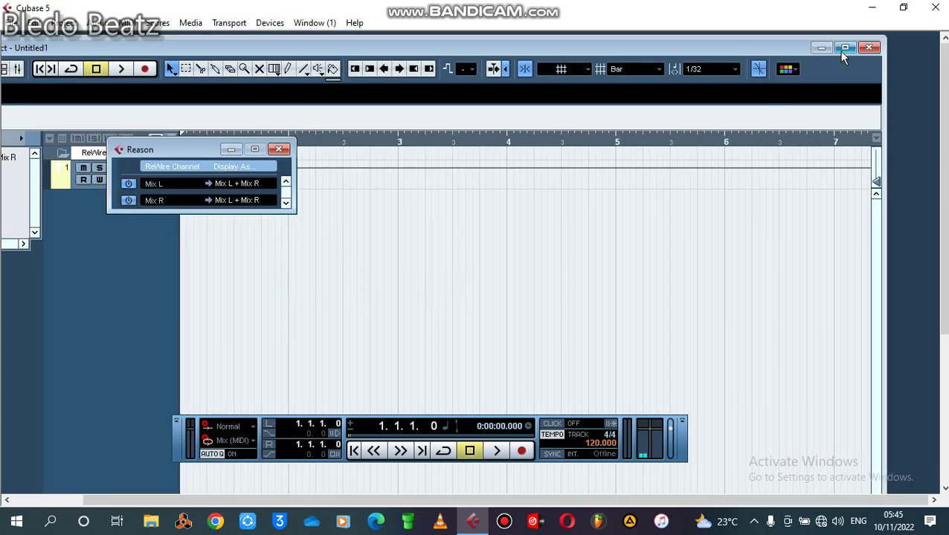
{"action": "left_click", "coordinate": [845, 47]}
Step: Add eight instrument tracks, then launch Reason 5 and dismiss its MIDI input warning
{"action": "right_click", "coordinate": [153, 197]}
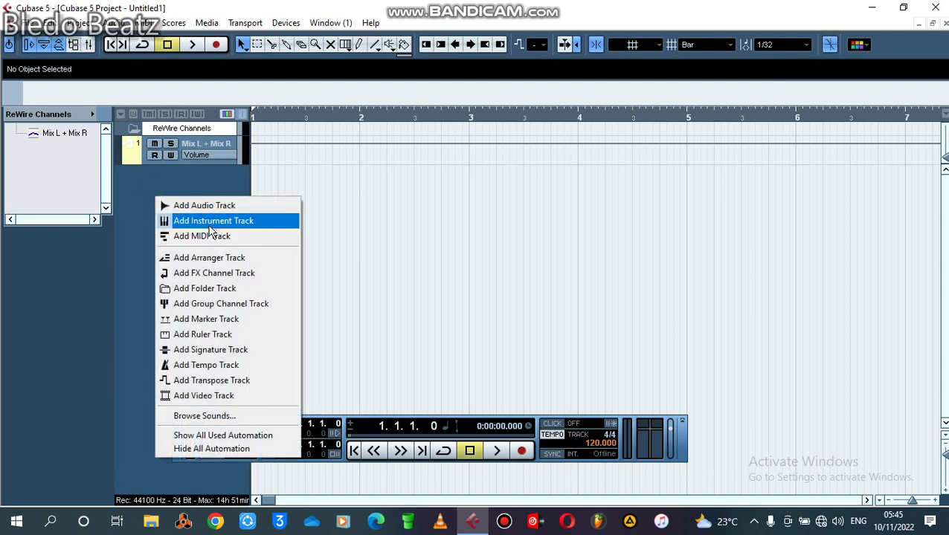
{"action": "left_click", "coordinate": [209, 222]}
{"action": "left_click", "coordinate": [424, 270]}
{"action": "left_click", "coordinate": [423, 269]}
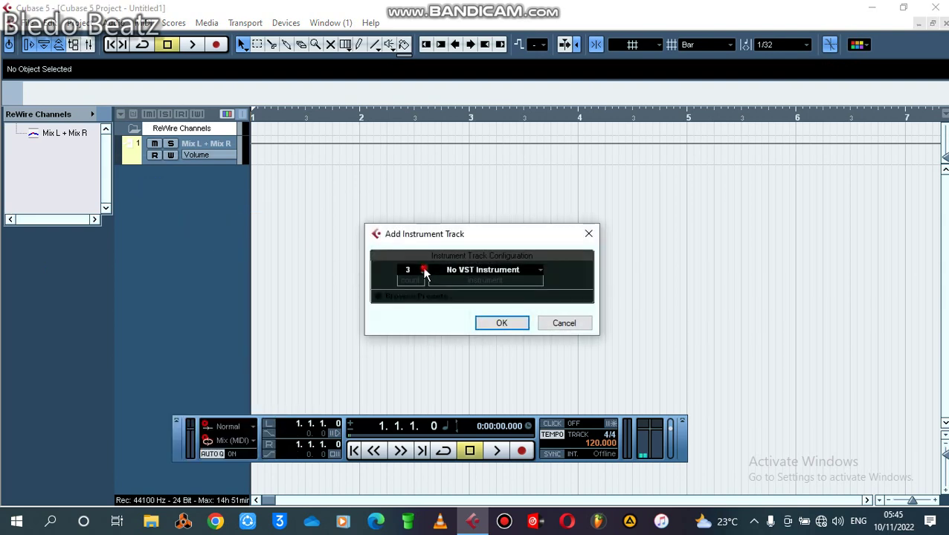
{"action": "left_click", "coordinate": [423, 270]}
{"action": "left_click", "coordinate": [491, 325]}
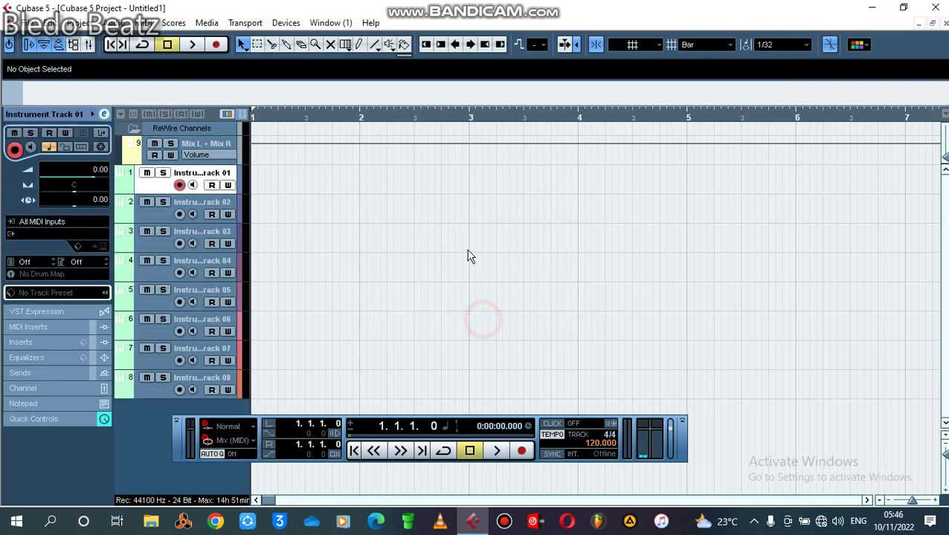
{"action": "left_click", "coordinate": [183, 520]}
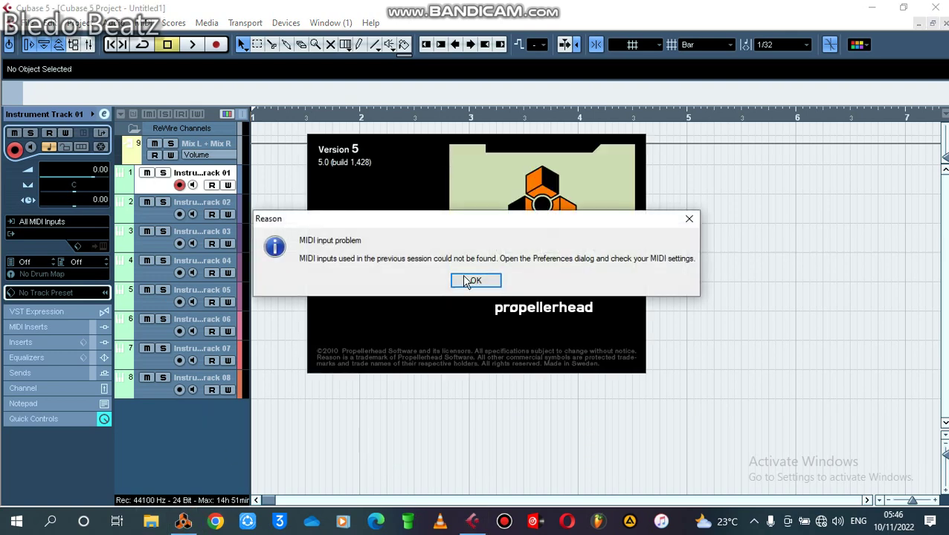
{"action": "left_click", "coordinate": [468, 278]}
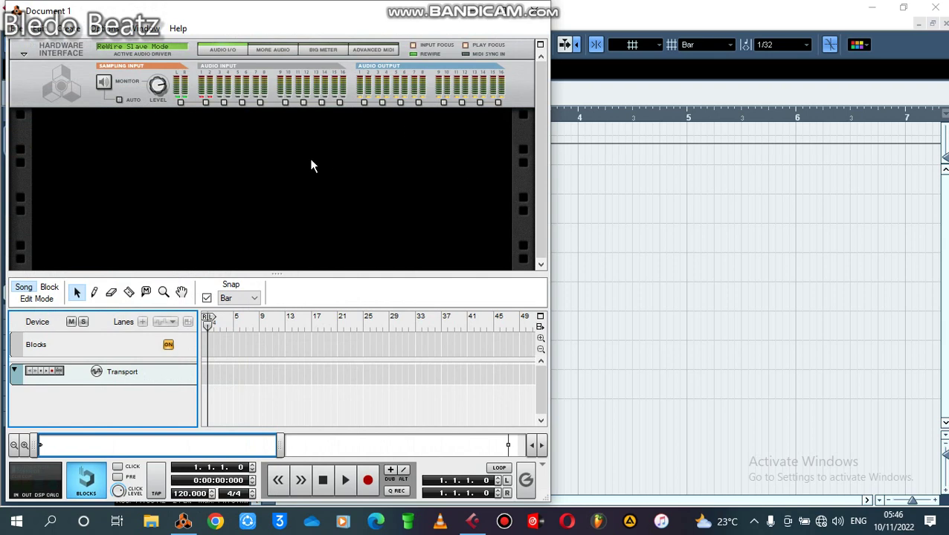
Step: Add a Mixer 14:2 and a Redrum Drum Computer to the empty Reason rack
{"action": "right_click", "coordinate": [311, 165]}
{"action": "left_click", "coordinate": [197, 167]}
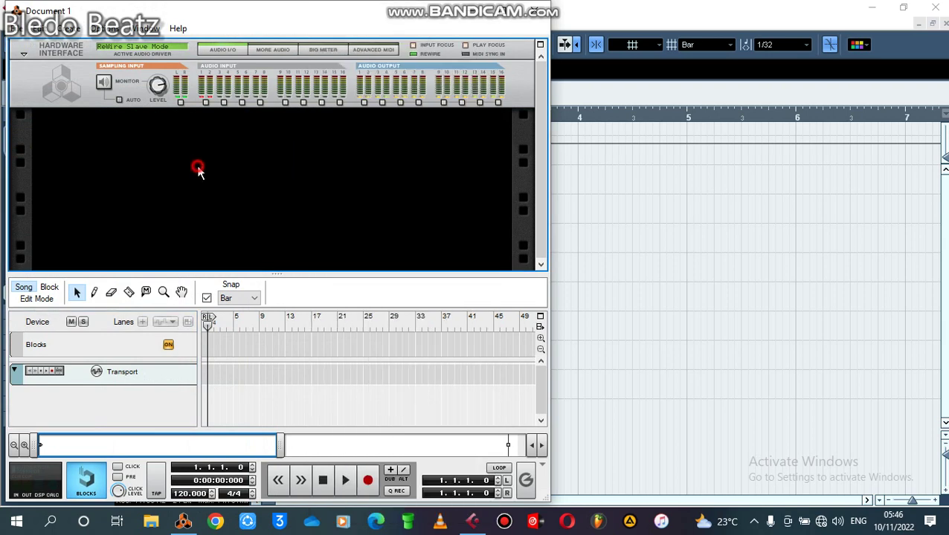
{"action": "right_click", "coordinate": [281, 167]}
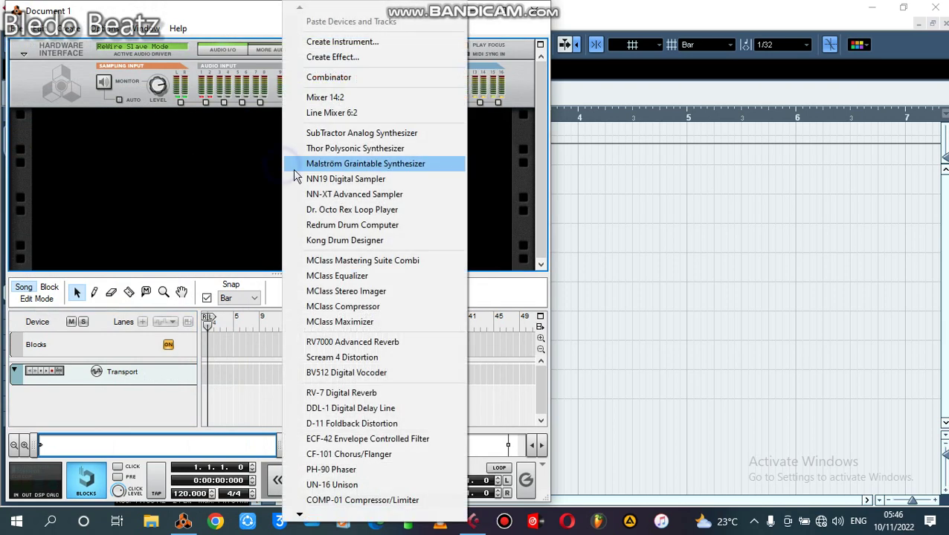
{"action": "left_click", "coordinate": [336, 104]}
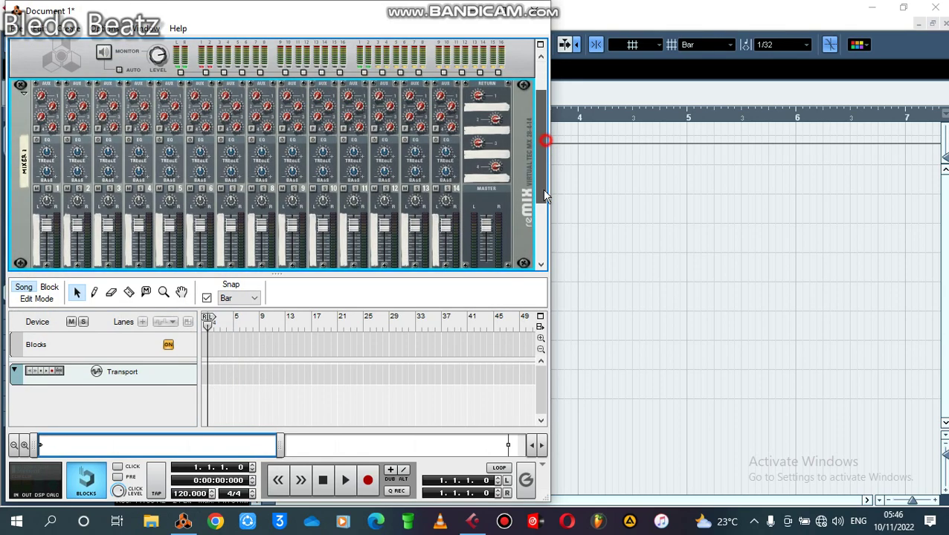
{"action": "right_click", "coordinate": [242, 202]}
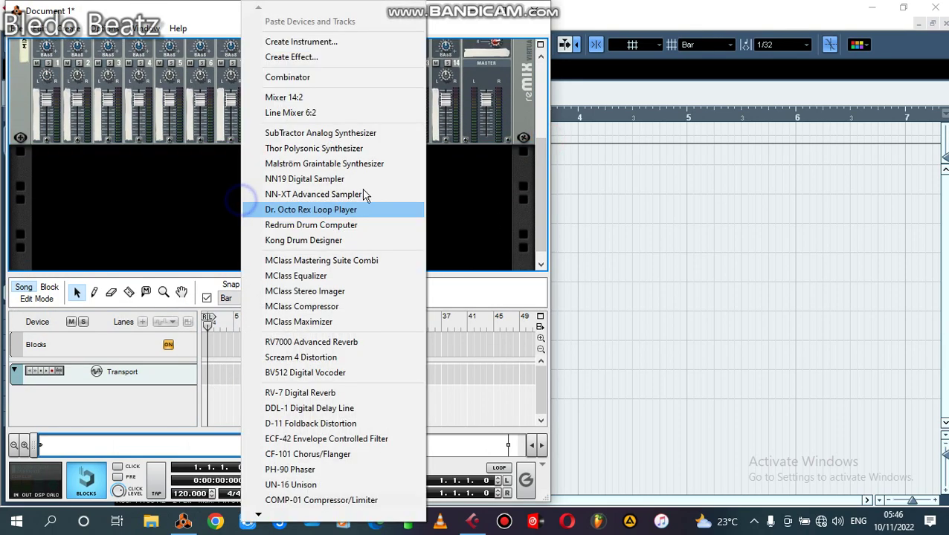
{"action": "left_click", "coordinate": [322, 226]}
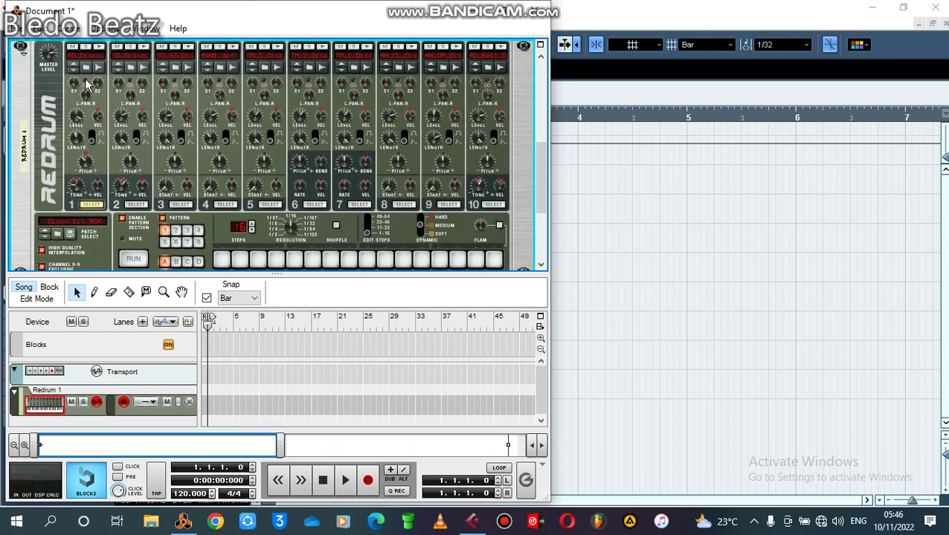
Step: Load the Bd_AirKick_60_BSQ kick from Kong Sounds & Samples > 1. Bass Drums into channel 1
{"action": "left_click", "coordinate": [85, 72]}
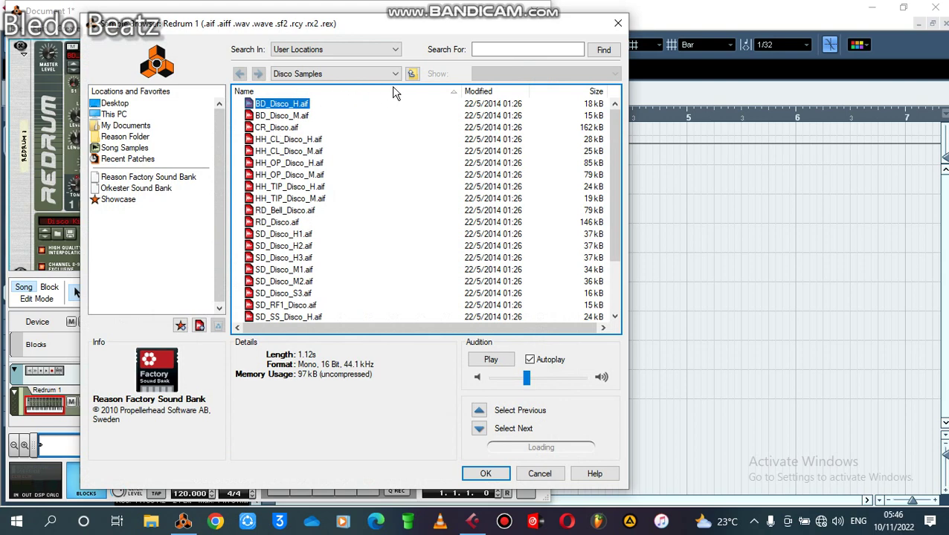
{"action": "left_click", "coordinate": [136, 178]}
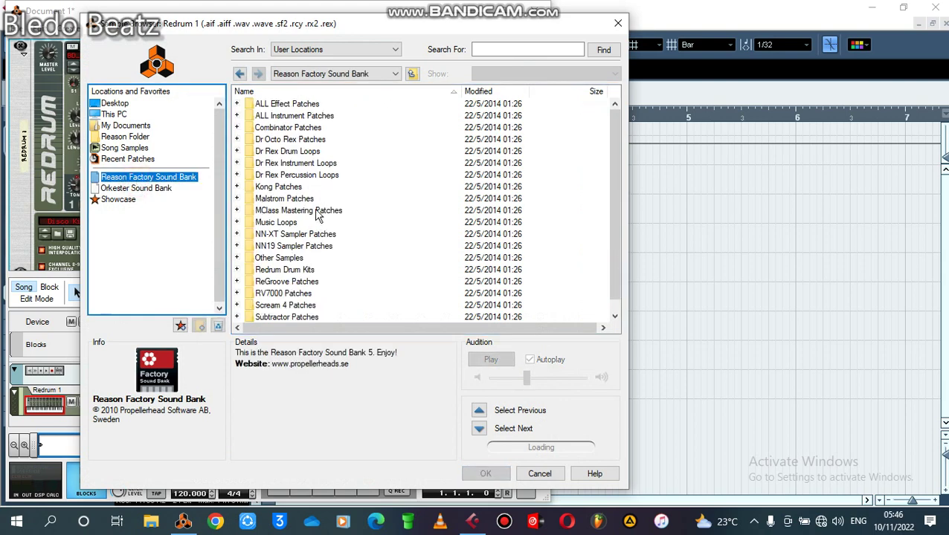
{"action": "double_click", "coordinate": [286, 187]}
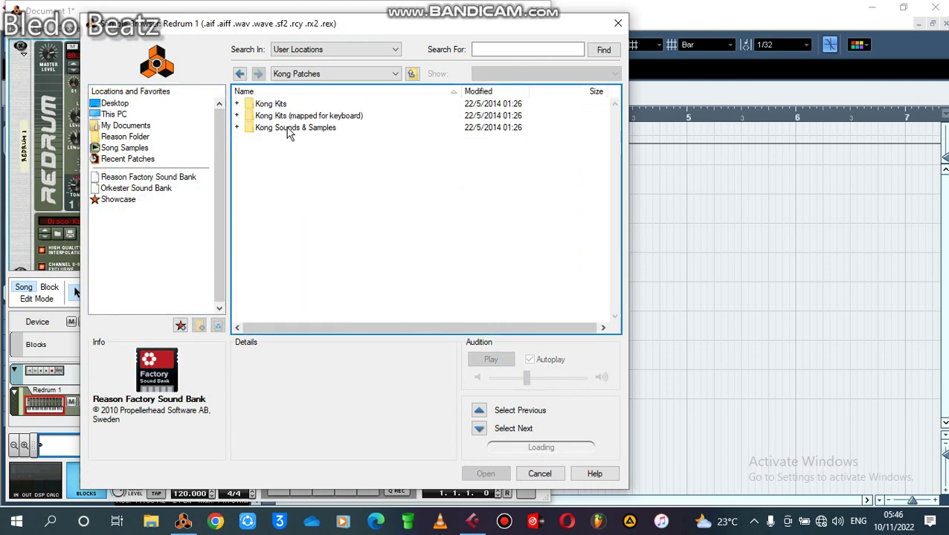
{"action": "double_click", "coordinate": [289, 131]}
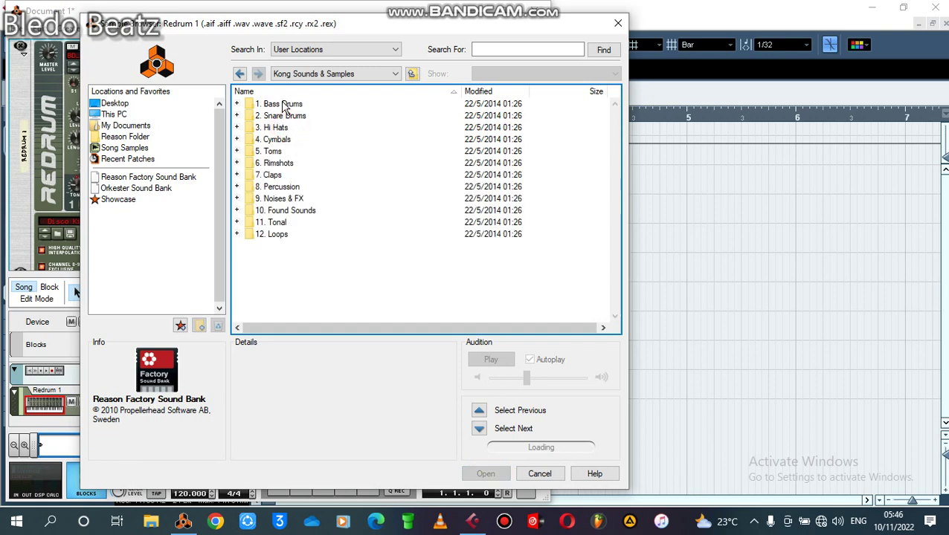
{"action": "double_click", "coordinate": [282, 106]}
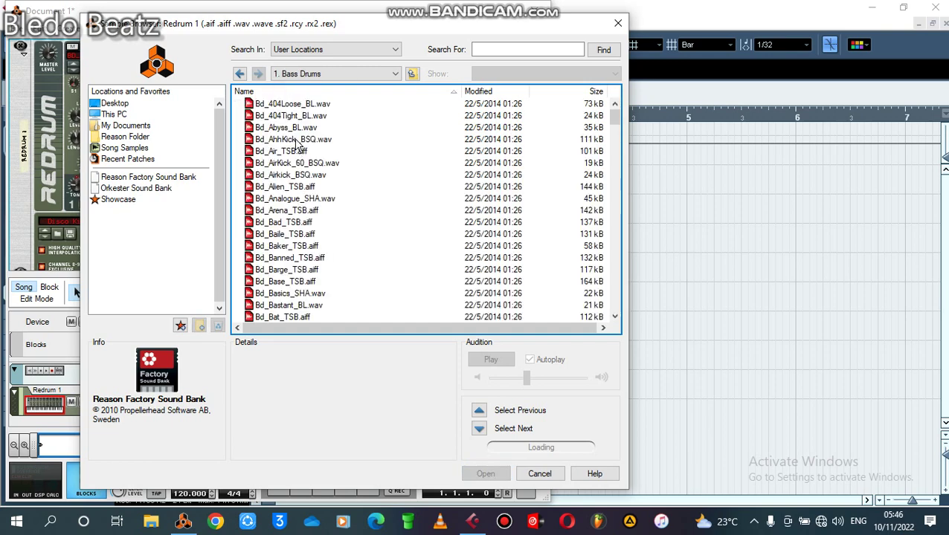
{"action": "left_click", "coordinate": [295, 140]}
{"action": "left_click", "coordinate": [298, 163]}
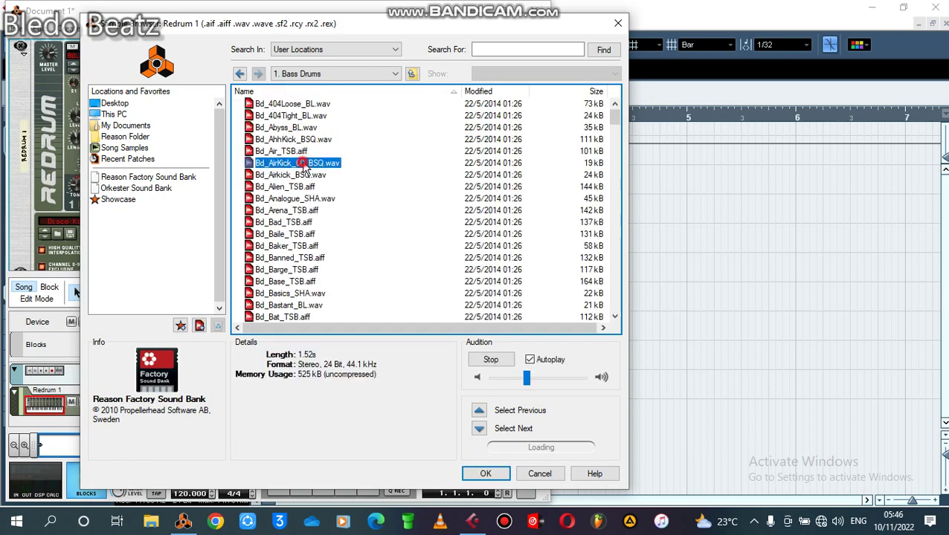
{"action": "left_click", "coordinate": [476, 478]}
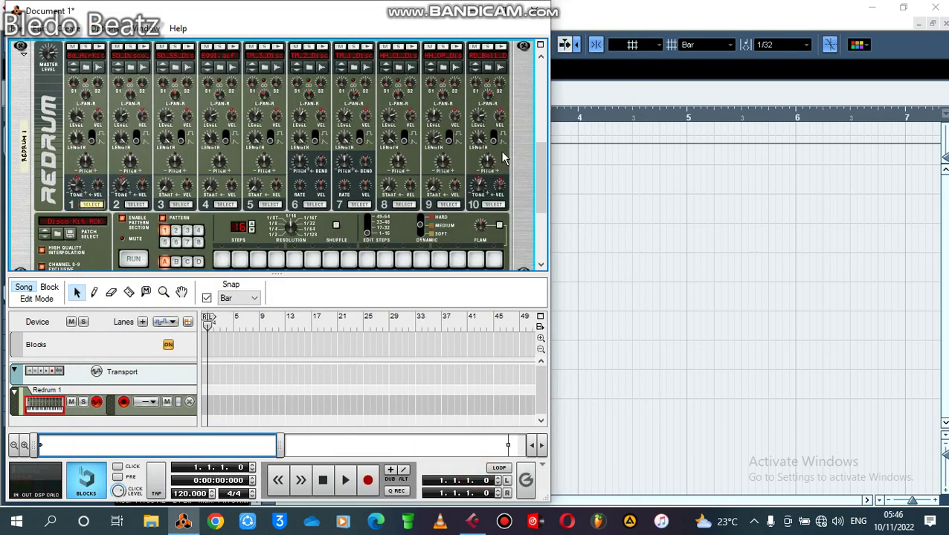
{"action": "left_click_drag", "start_coordinate": [543, 171], "coordinate": [542, 130]}
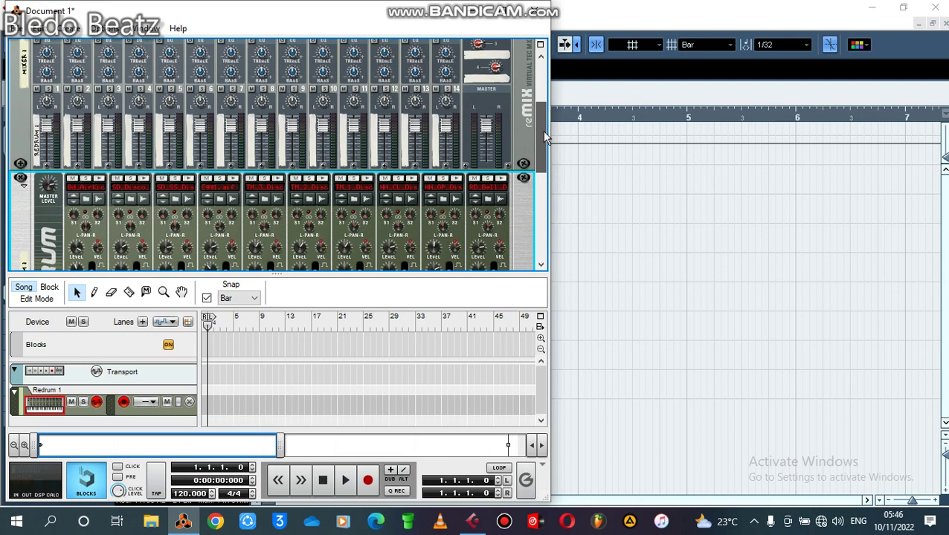
Step: Audition the Disco snares and load SD_Disco_M2 into Redrum channel 3
{"action": "left_click", "coordinate": [158, 198]}
{"action": "left_click", "coordinate": [290, 258]}
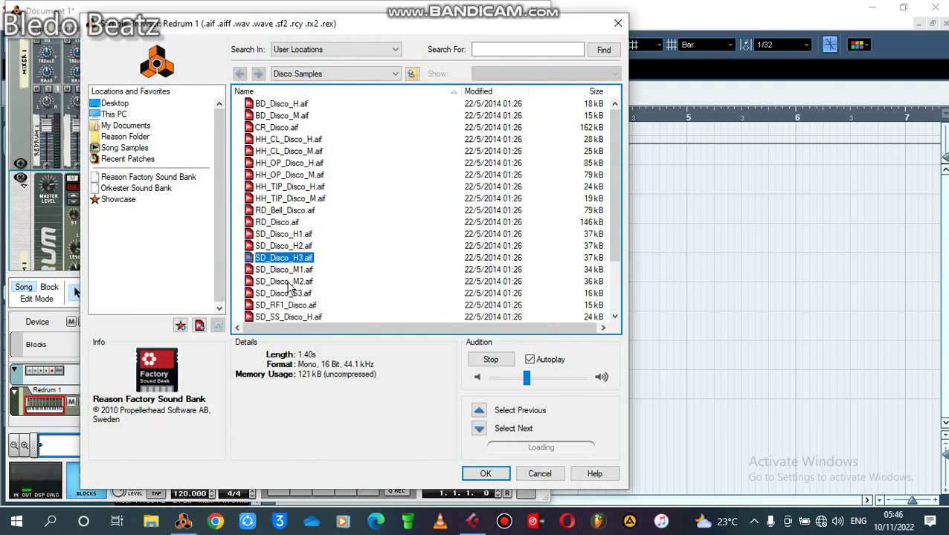
{"action": "left_click", "coordinate": [291, 286]}
{"action": "left_click", "coordinate": [292, 294]}
{"action": "left_click", "coordinate": [294, 282]}
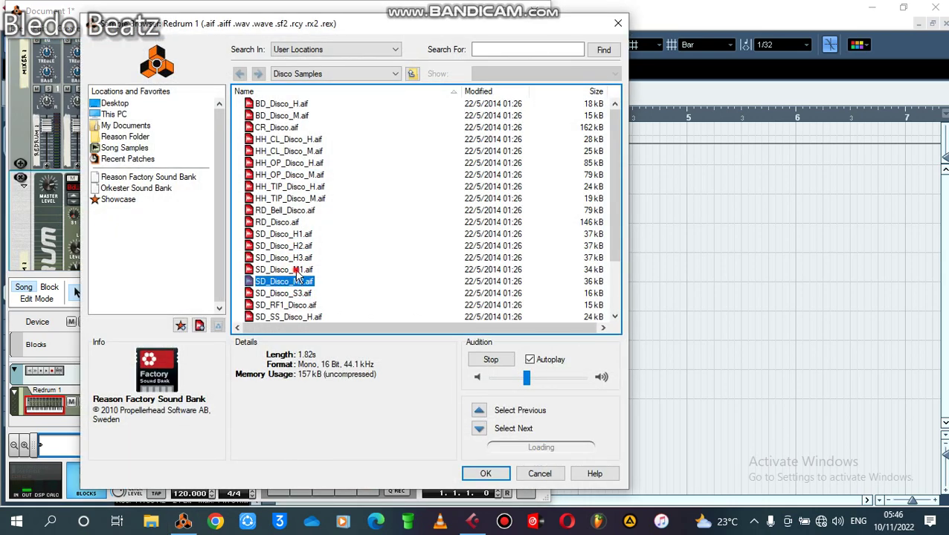
{"action": "left_click", "coordinate": [296, 269]}
{"action": "left_click", "coordinate": [295, 282]}
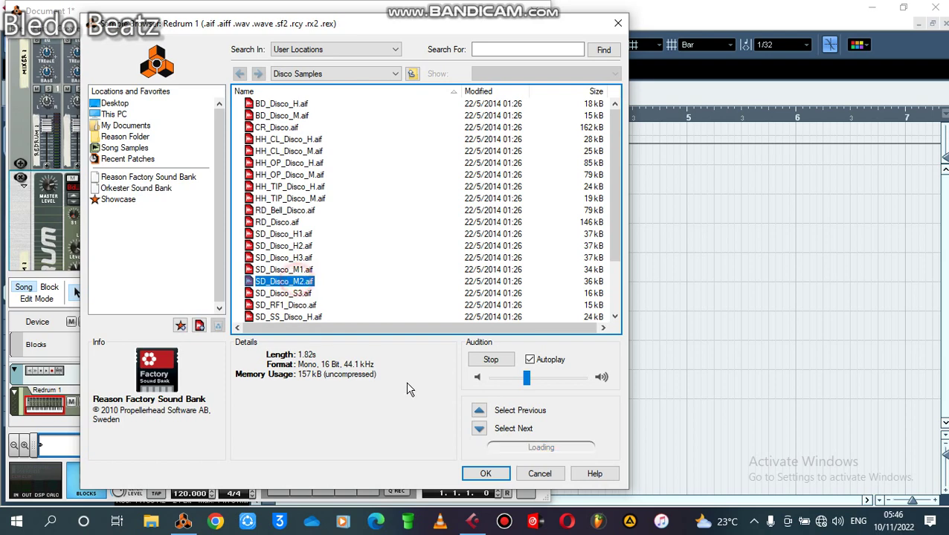
{"action": "left_click", "coordinate": [497, 475]}
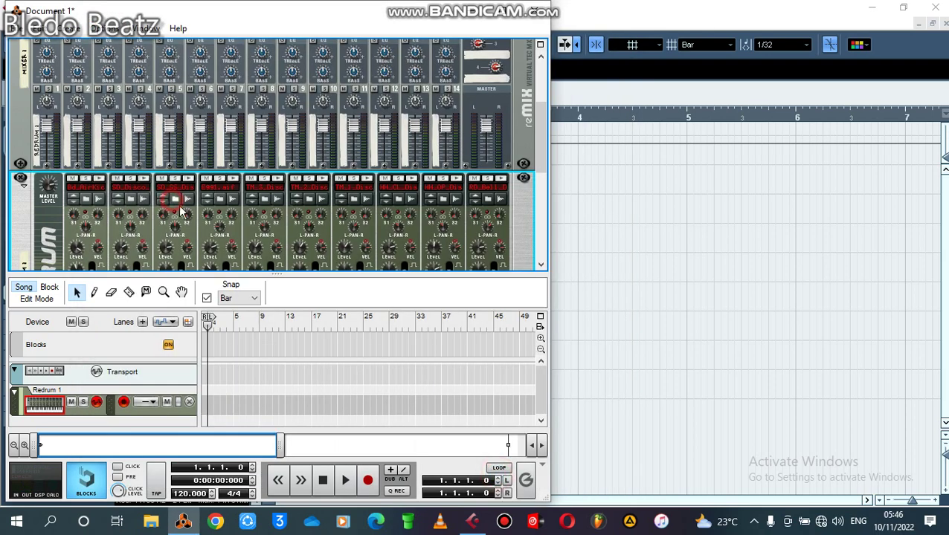
Step: Replace channel 3's sample with RD_Bell_Disco after previewing the Disco hi-hats
{"action": "left_click", "coordinate": [174, 200]}
{"action": "left_click", "coordinate": [269, 175]}
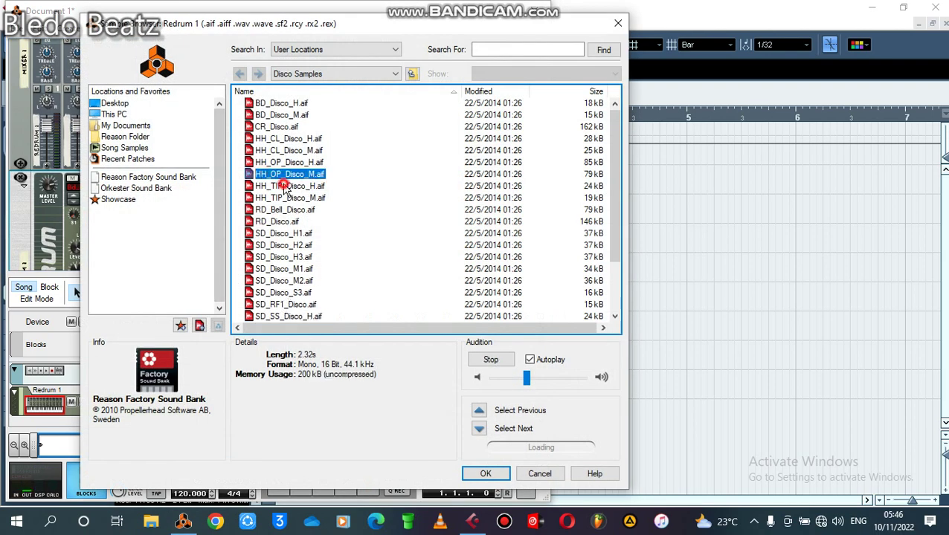
{"action": "left_click", "coordinate": [283, 186]}
{"action": "left_click", "coordinate": [294, 198]}
{"action": "left_click", "coordinate": [300, 210]}
{"action": "double_click", "coordinate": [300, 210]}
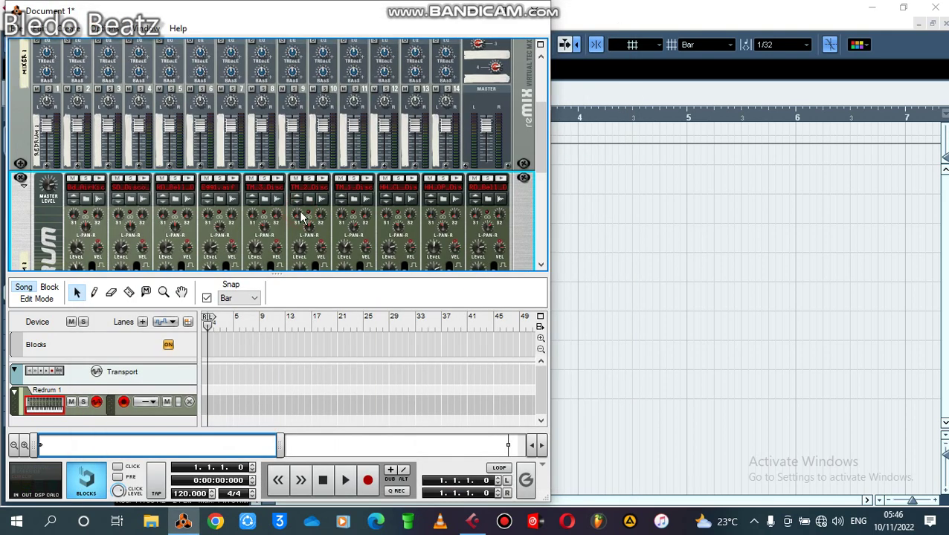
{"action": "left_click_drag", "start_coordinate": [537, 152], "coordinate": [551, 197]}
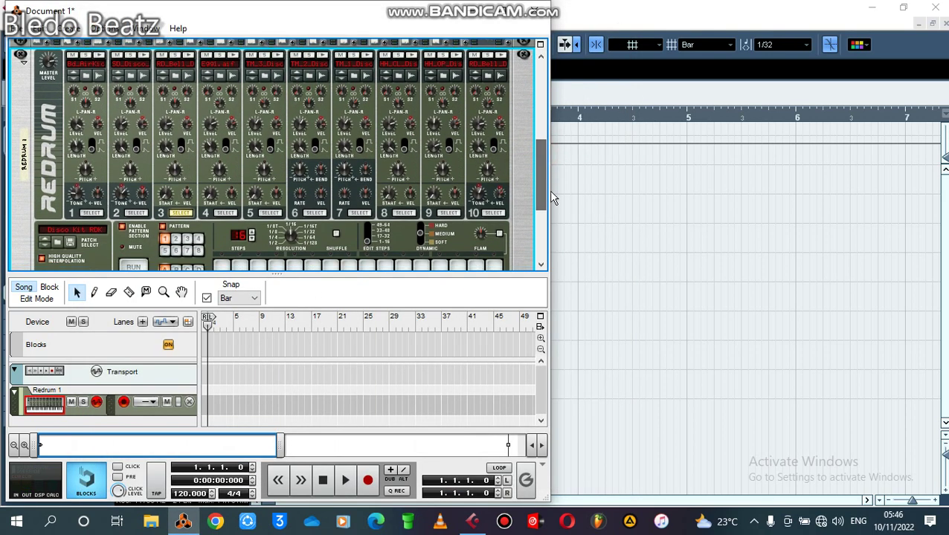
Step: Bring Cubase forward and lower the project tempo to 100 BPM
{"action": "left_click", "coordinate": [571, 11]}
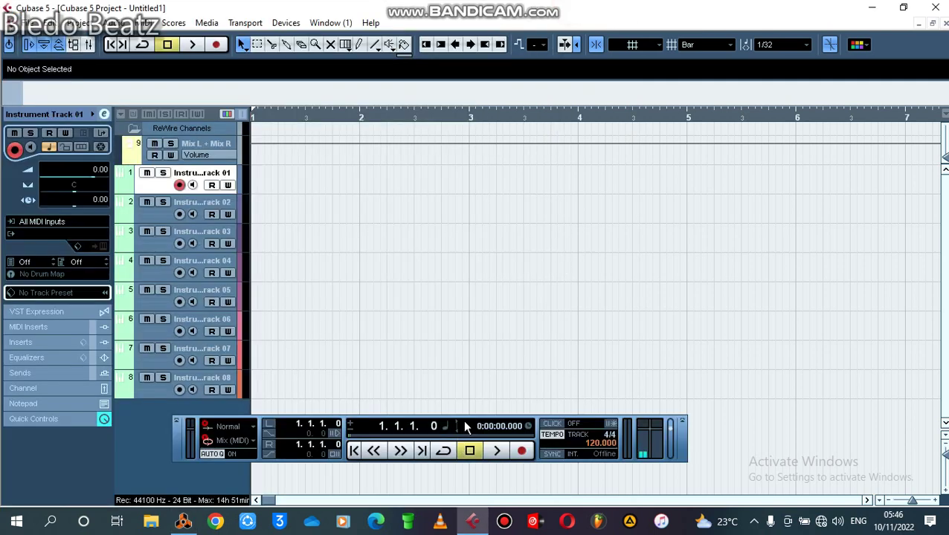
{"action": "left_click_drag", "start_coordinate": [464, 423], "coordinate": [468, 258]}
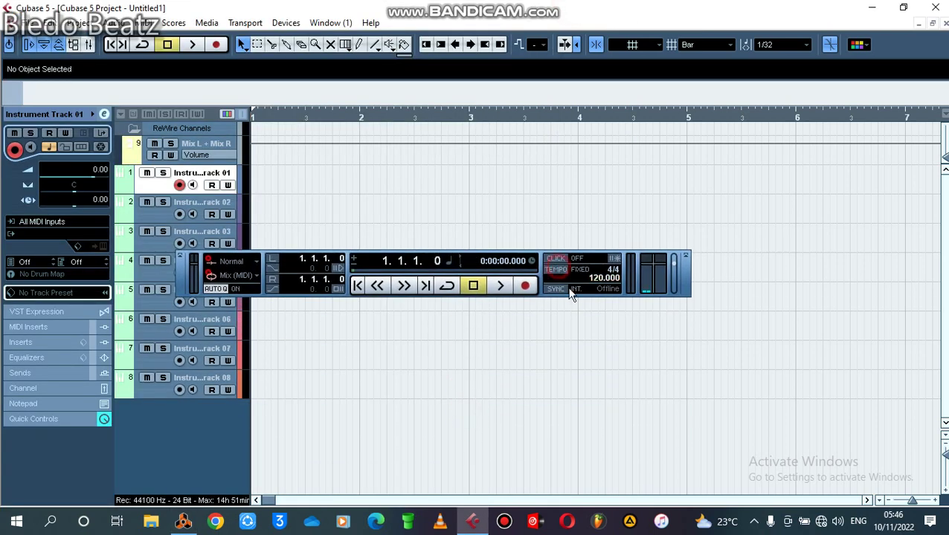
{"action": "left_click_drag", "start_coordinate": [599, 282], "coordinate": [604, 318]}
Step: Set the locators to bars 3–5, create a part there on track 1, and enable cycle
{"action": "left_click_drag", "start_coordinate": [255, 116], "coordinate": [644, 119]}
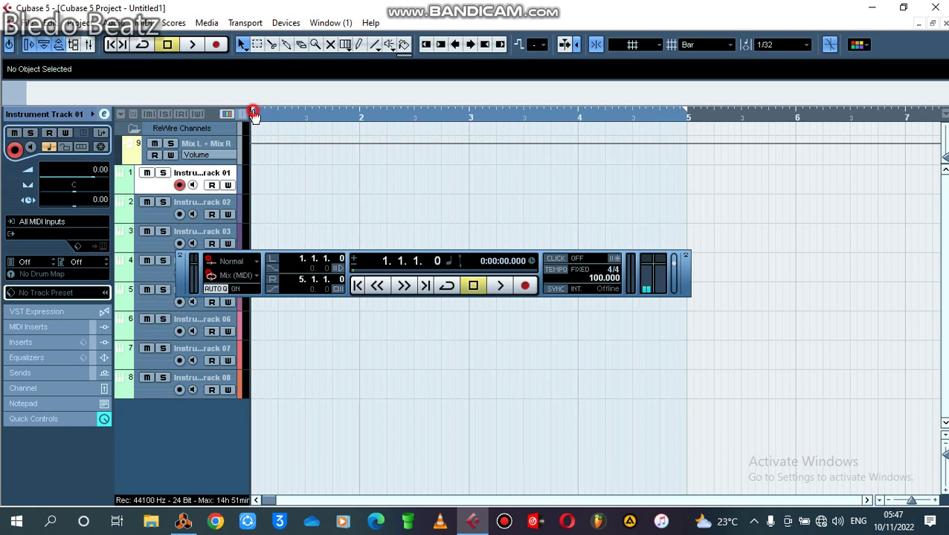
{"action": "left_click_drag", "start_coordinate": [252, 113], "coordinate": [470, 117]}
{"action": "double_click", "coordinate": [474, 179]}
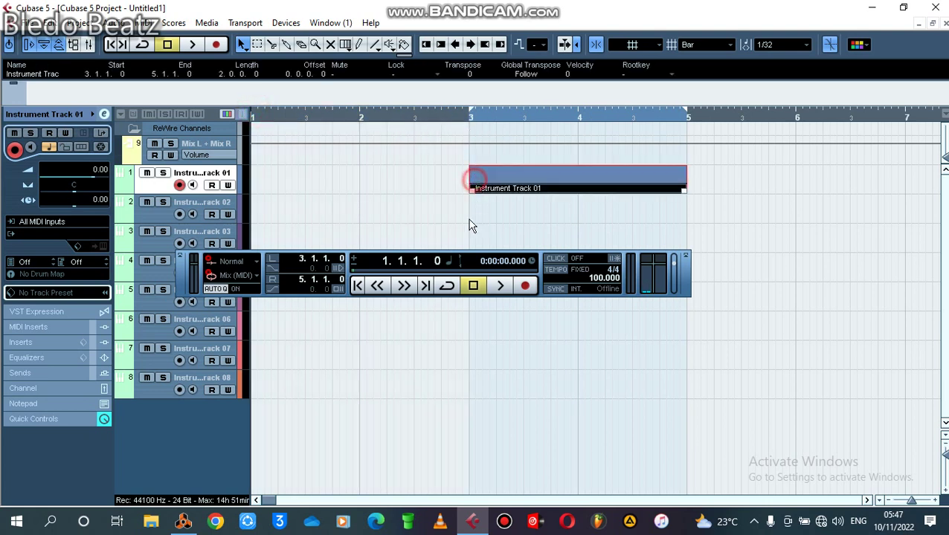
{"action": "left_click", "coordinate": [372, 203]}
{"action": "left_click", "coordinate": [469, 117]}
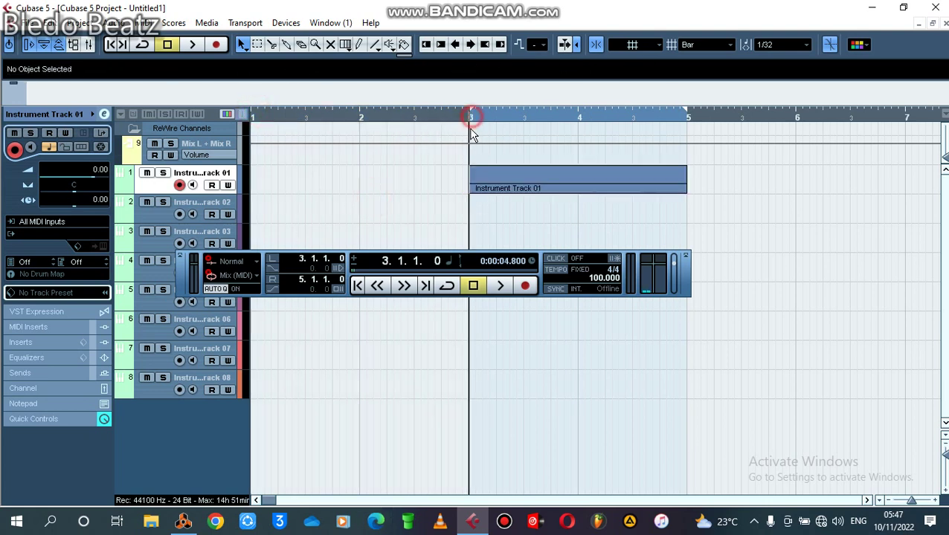
{"action": "key", "text": "KP_Divide"}
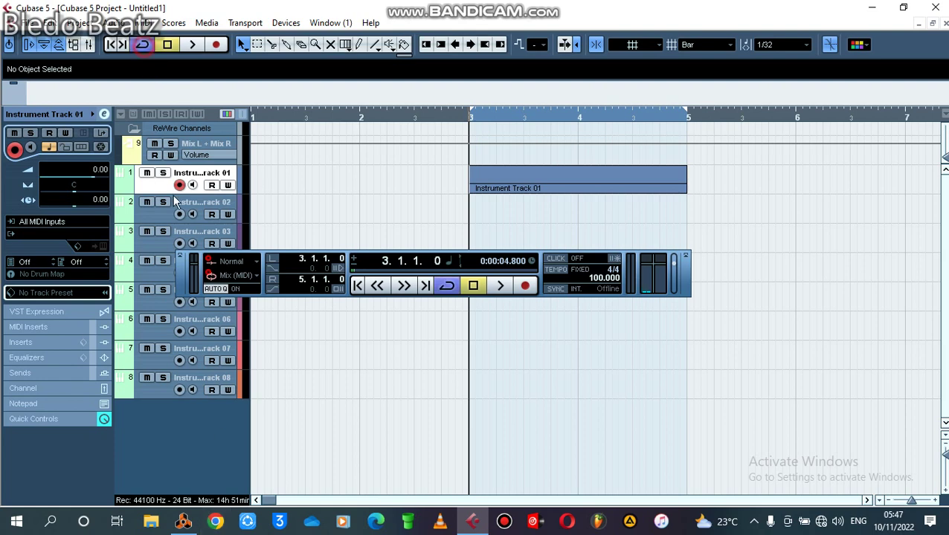
{"action": "mouse_move", "coordinate": [187, 526]}
{"action": "left_click", "coordinate": [186, 482]}
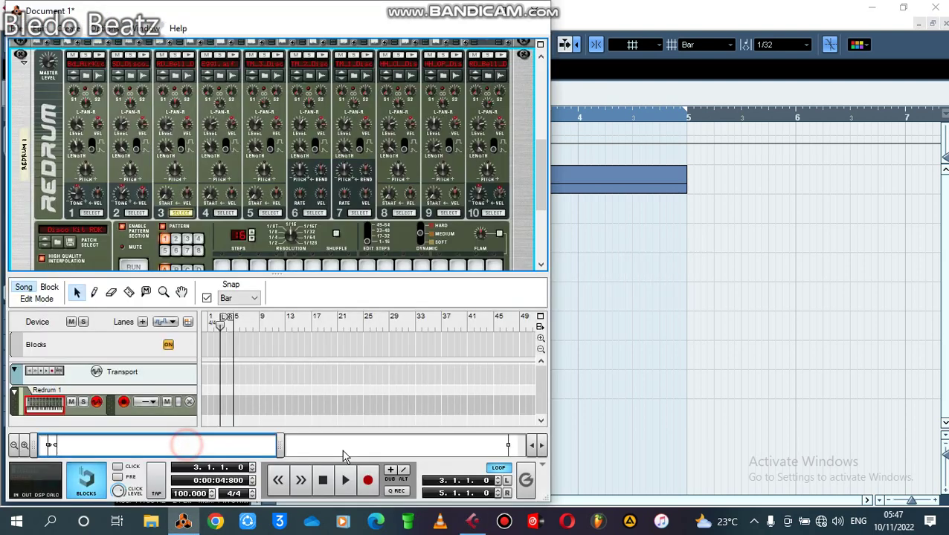
Step: Detach the sequencer, draw a Redrum clip over bars 3–5, and open it in the drum editor
{"action": "left_click", "coordinate": [540, 327]}
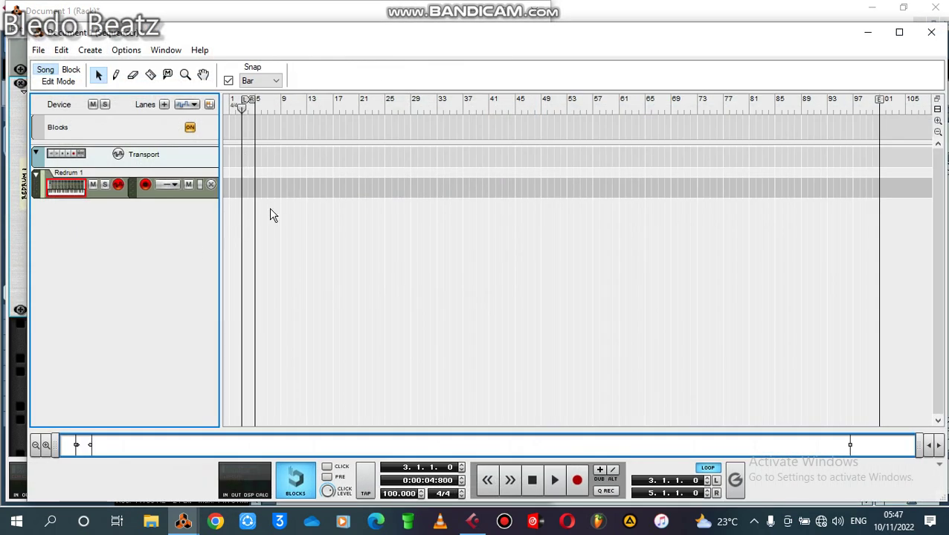
{"action": "scroll", "coordinate": [420, 232], "scroll_direction": "up", "scroll_amount": 5}
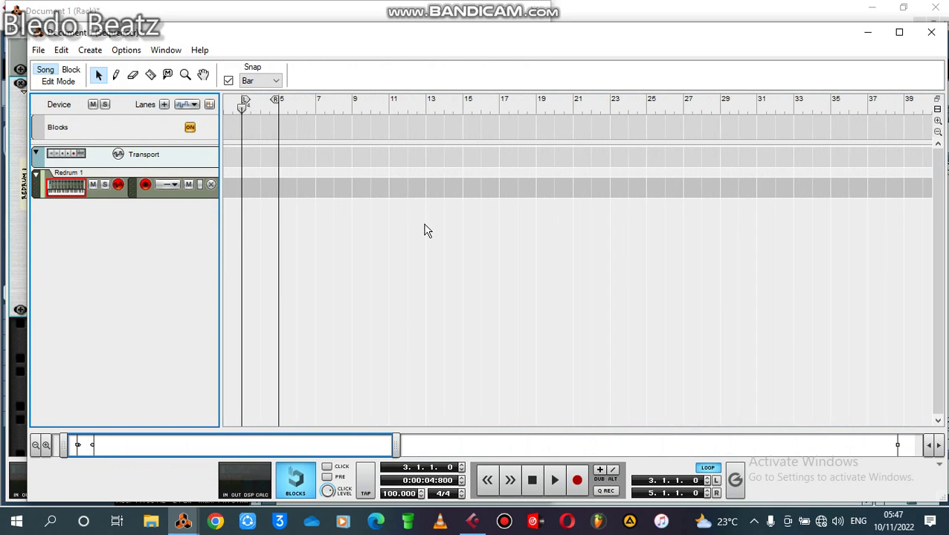
{"action": "left_click", "coordinate": [117, 76]}
{"action": "left_click_drag", "start_coordinate": [244, 183], "coordinate": [415, 186]}
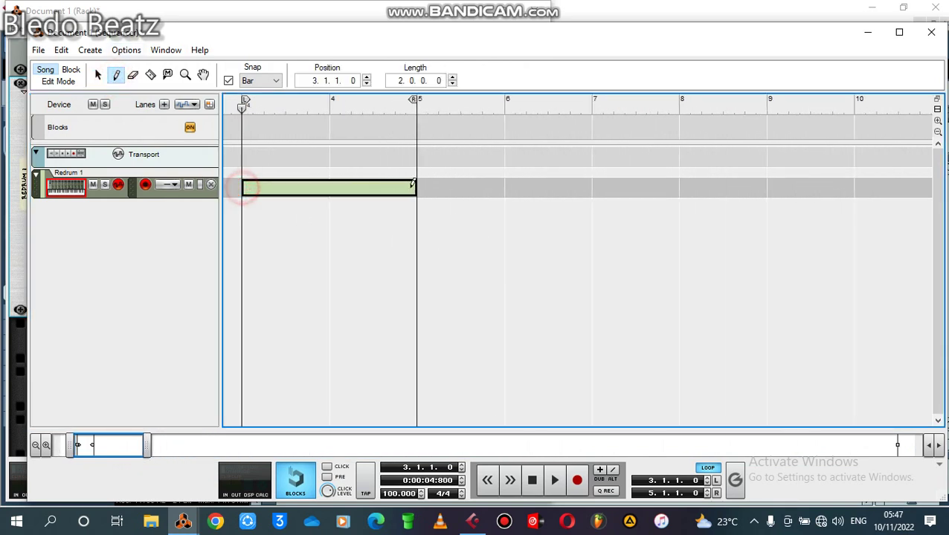
{"action": "left_click", "coordinate": [98, 75]}
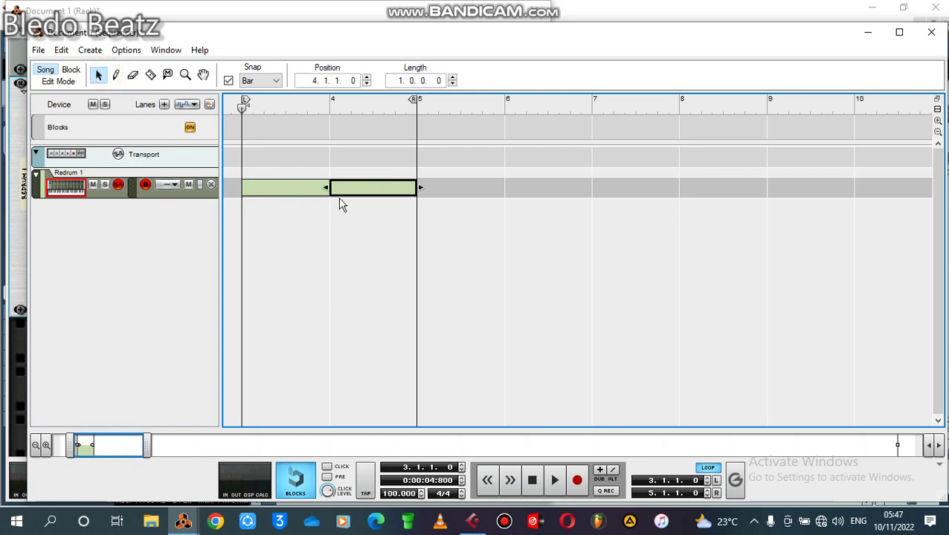
{"action": "left_click", "coordinate": [373, 253]}
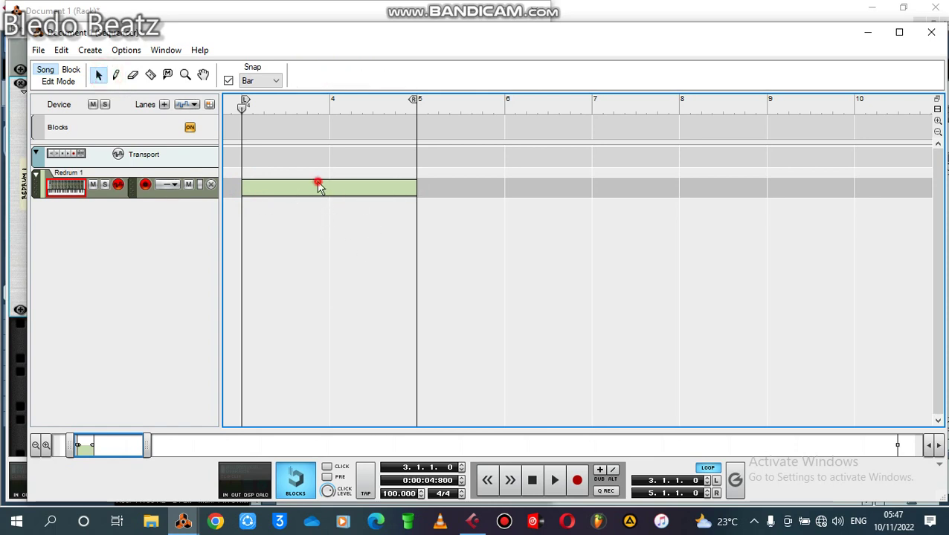
{"action": "left_click", "coordinate": [317, 185]}
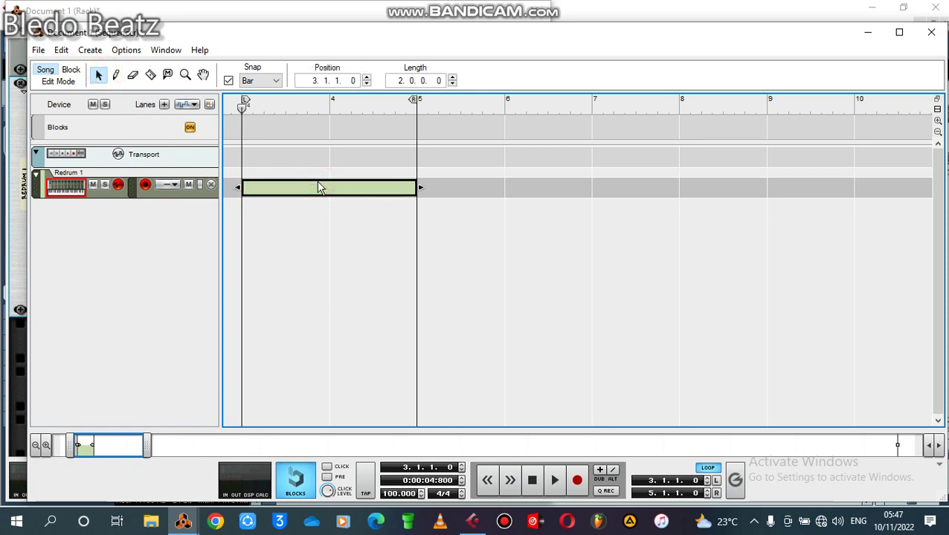
{"action": "left_click", "coordinate": [50, 84]}
Step: Draw eight kick hits at 3.1, 3.1.4, 3.3, 3.3.4, 4.1, 4.1.4, 4.3 and 4.3.4
{"action": "left_click", "coordinate": [267, 276]}
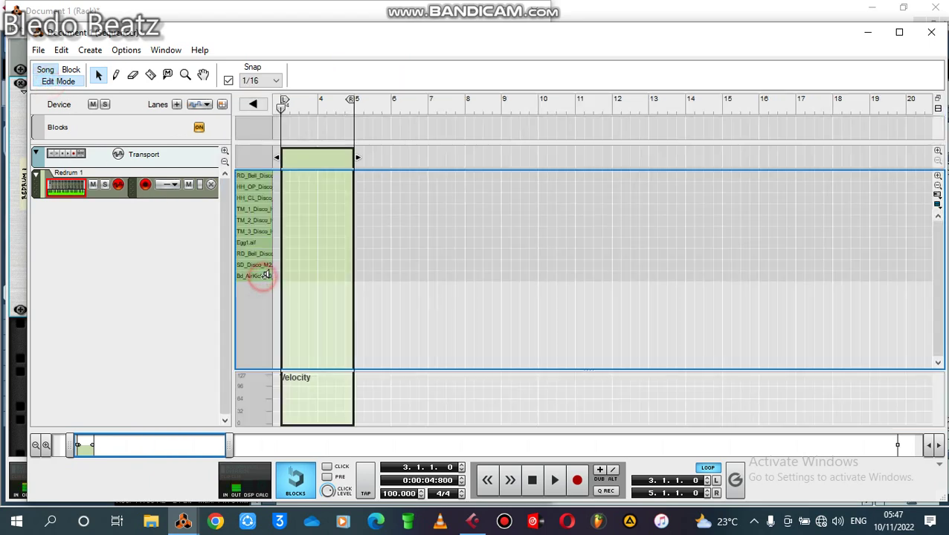
{"action": "scroll", "coordinate": [290, 284], "scroll_direction": "up", "scroll_amount": 2}
{"action": "scroll", "coordinate": [305, 288], "scroll_direction": "up", "scroll_amount": 3}
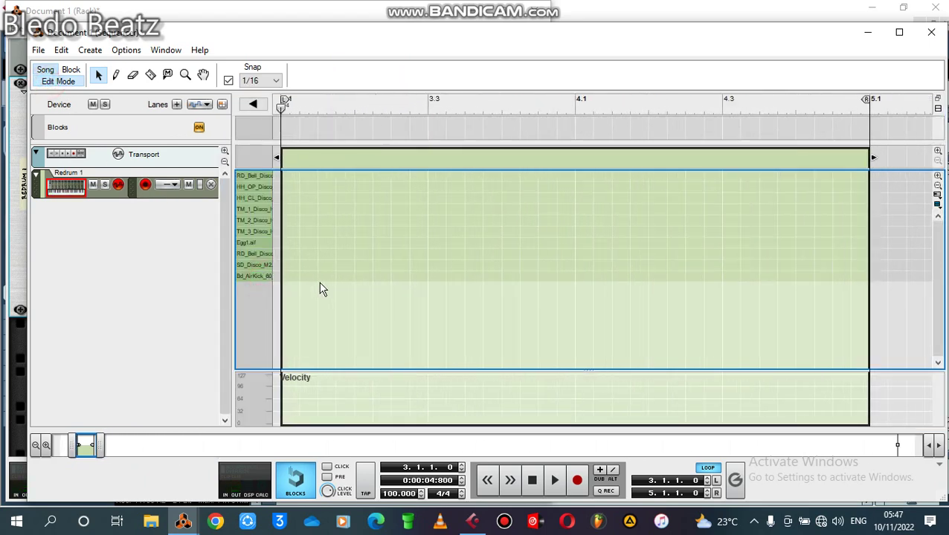
{"action": "left_click", "coordinate": [116, 76]}
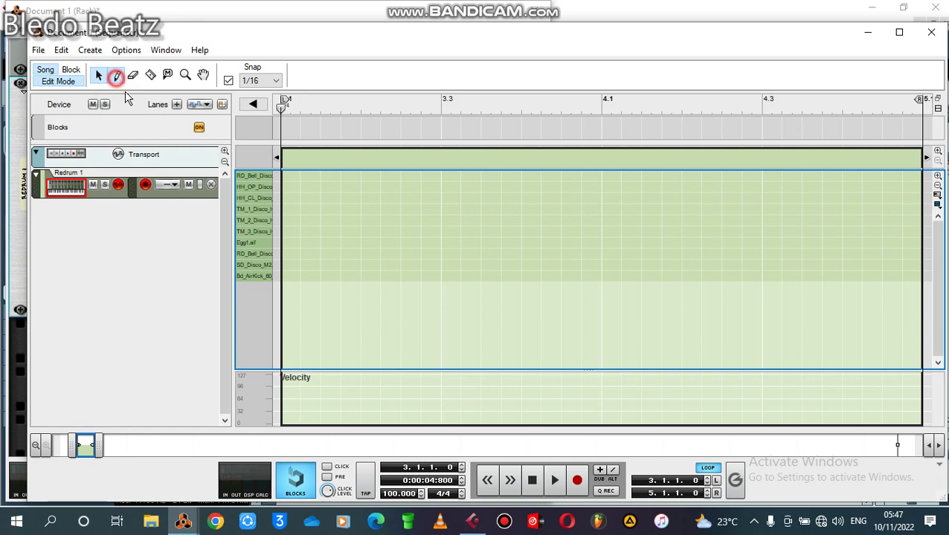
{"action": "left_click", "coordinate": [290, 275]}
{"action": "left_click", "coordinate": [351, 276]}
{"action": "left_click", "coordinate": [449, 276]}
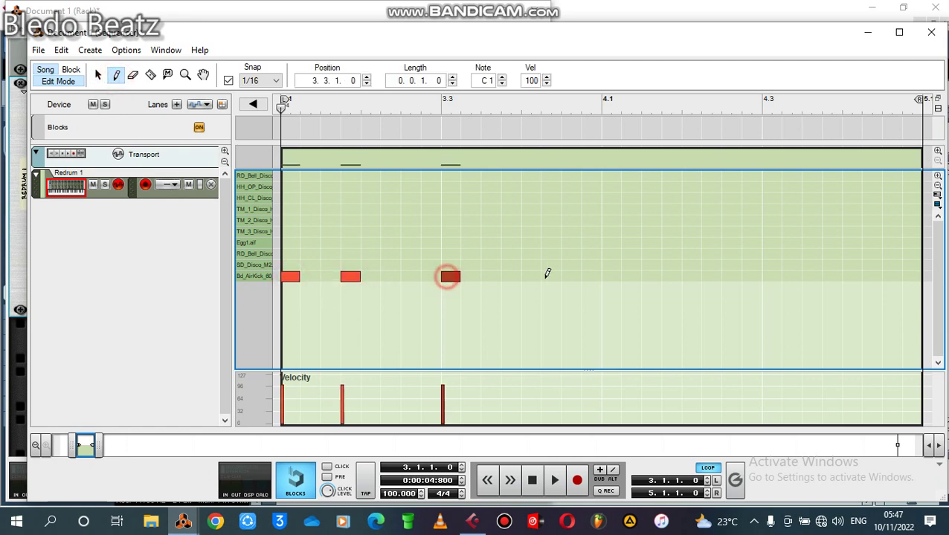
{"action": "left_click", "coordinate": [511, 277]}
{"action": "left_click", "coordinate": [611, 277]}
{"action": "left_click", "coordinate": [671, 277]}
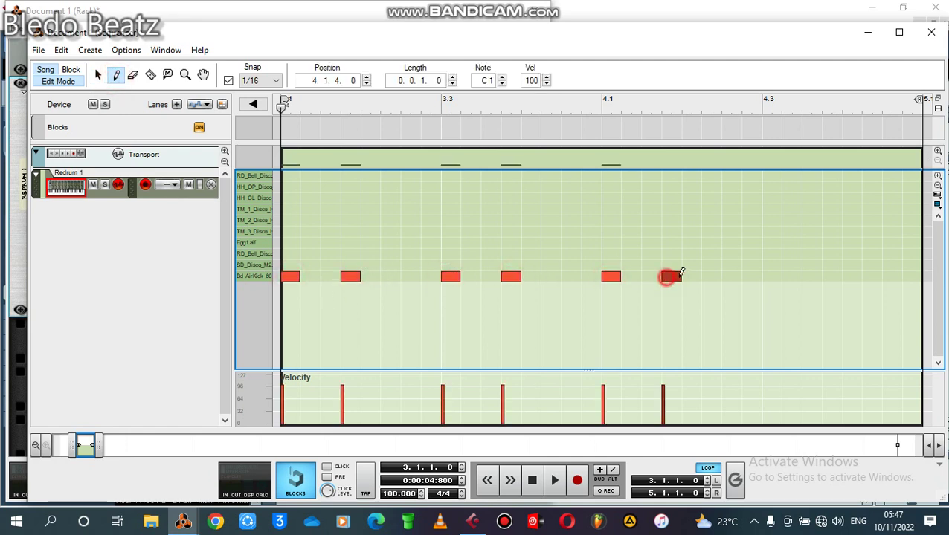
{"action": "left_click", "coordinate": [771, 277]}
{"action": "left_click", "coordinate": [831, 277]}
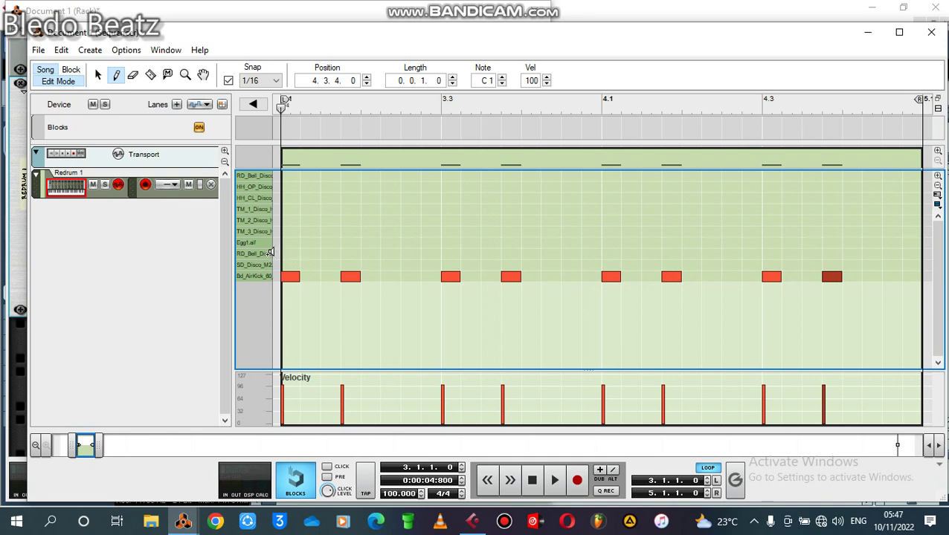
Step: Audition the bell and Egg1.aif drum sounds in the editor
{"action": "left_click", "coordinate": [265, 253]}
{"action": "left_click", "coordinate": [257, 255]}
{"action": "left_click", "coordinate": [256, 255]}
{"action": "left_click", "coordinate": [257, 256]}
{"action": "left_click", "coordinate": [257, 254]}
{"action": "left_click", "coordinate": [257, 255]}
{"action": "left_click", "coordinate": [254, 245]}
{"action": "left_click", "coordinate": [254, 245]}
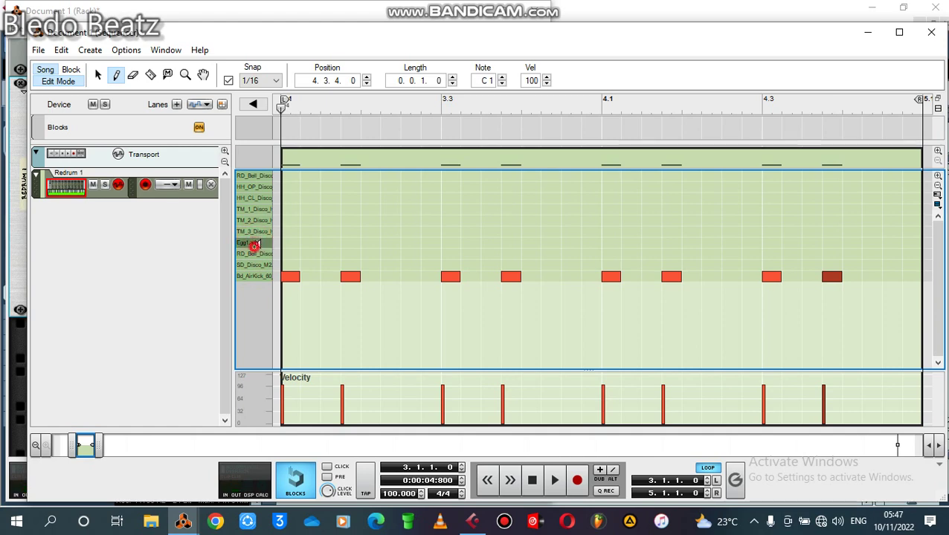
Step: Audition the Egg1.aif and bell sounds, then bring the Redrum rack forward
{"action": "left_click", "coordinate": [254, 245]}
{"action": "left_click", "coordinate": [254, 245]}
{"action": "left_click", "coordinate": [256, 253]}
{"action": "left_click", "coordinate": [256, 254]}
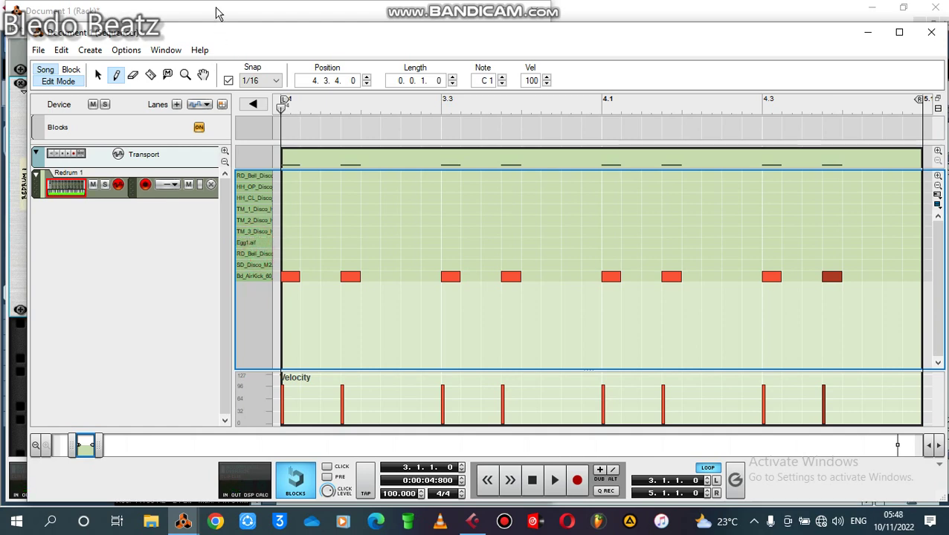
{"action": "left_click", "coordinate": [216, 13]}
{"action": "left_click", "coordinate": [140, 111]}
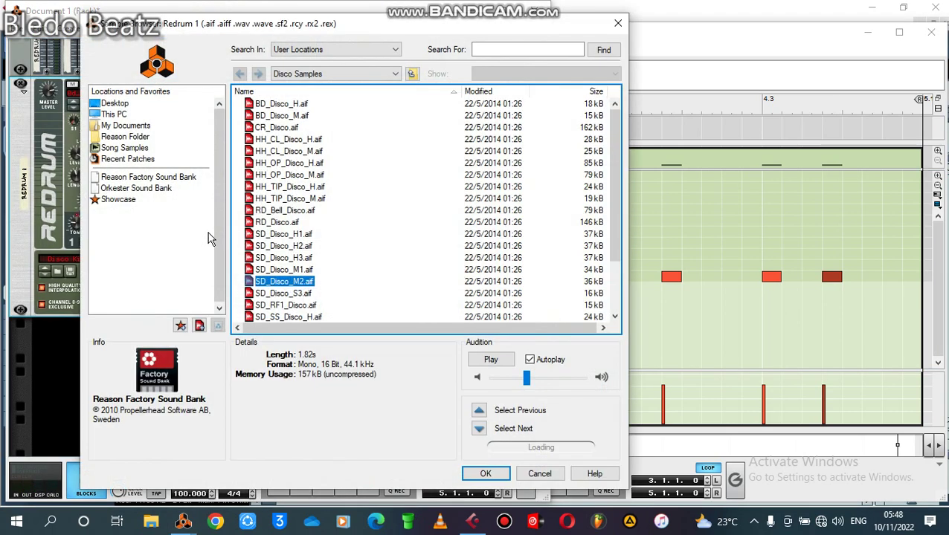
{"action": "left_click", "coordinate": [608, 26]}
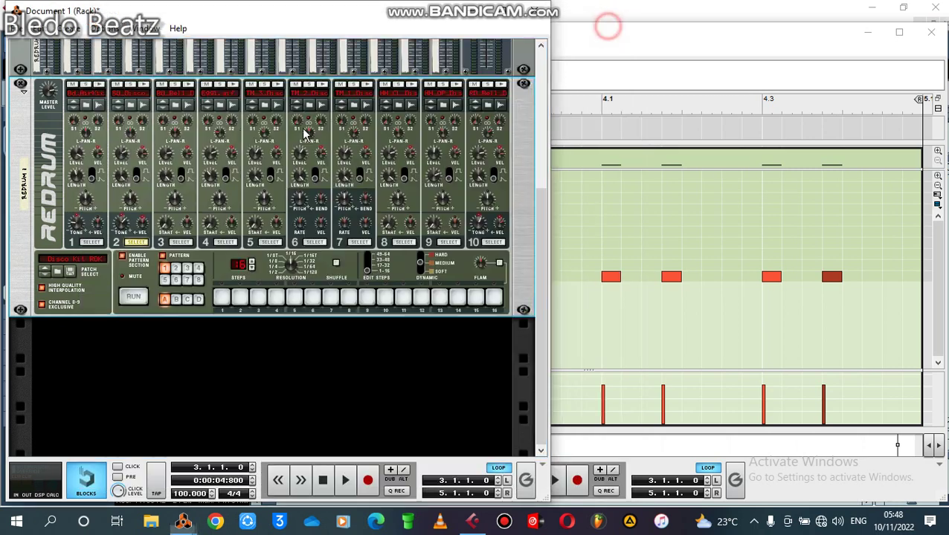
Step: Load HH_TIP_Disco_M.aif into Redrum channel 3 and return to the drum editor
{"action": "left_click", "coordinate": [177, 105]}
{"action": "left_click", "coordinate": [295, 199]}
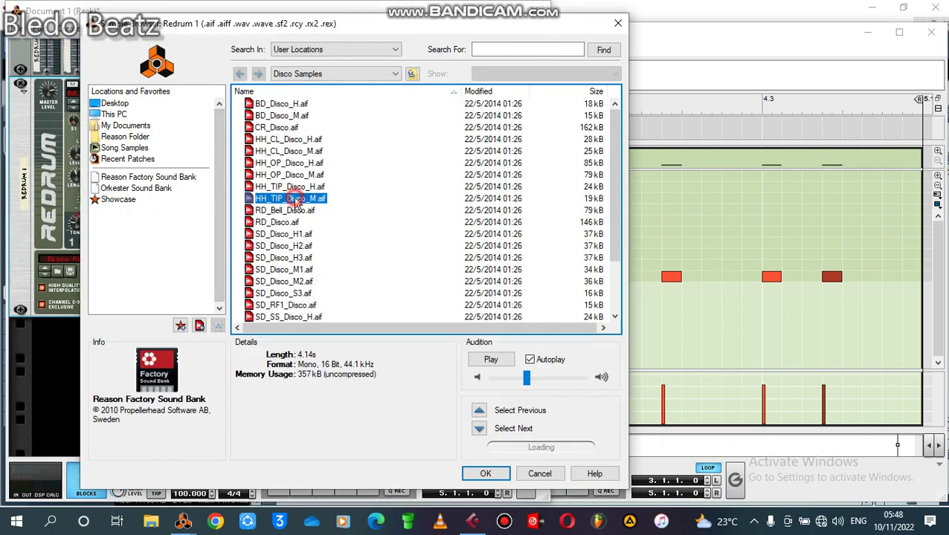
{"action": "left_click", "coordinate": [297, 186]}
{"action": "left_click", "coordinate": [305, 199]}
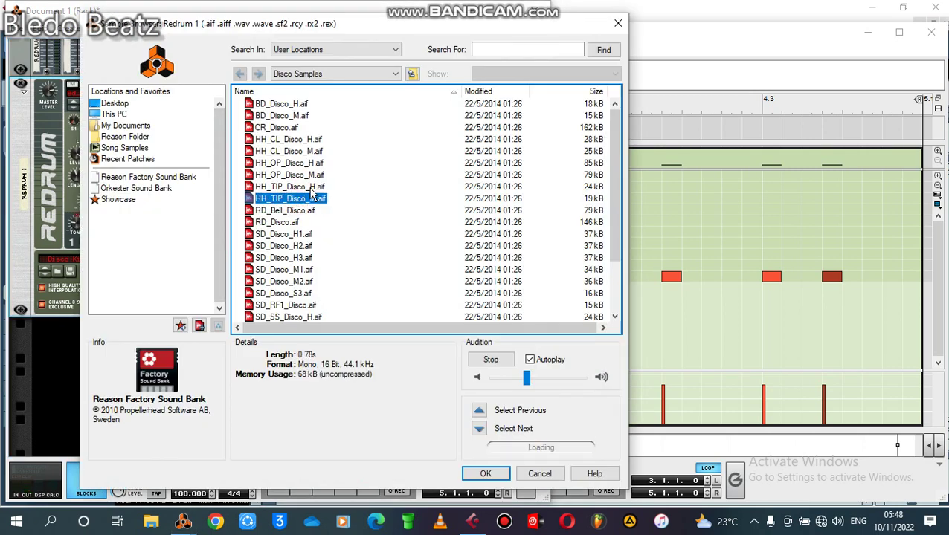
{"action": "left_click", "coordinate": [482, 474]}
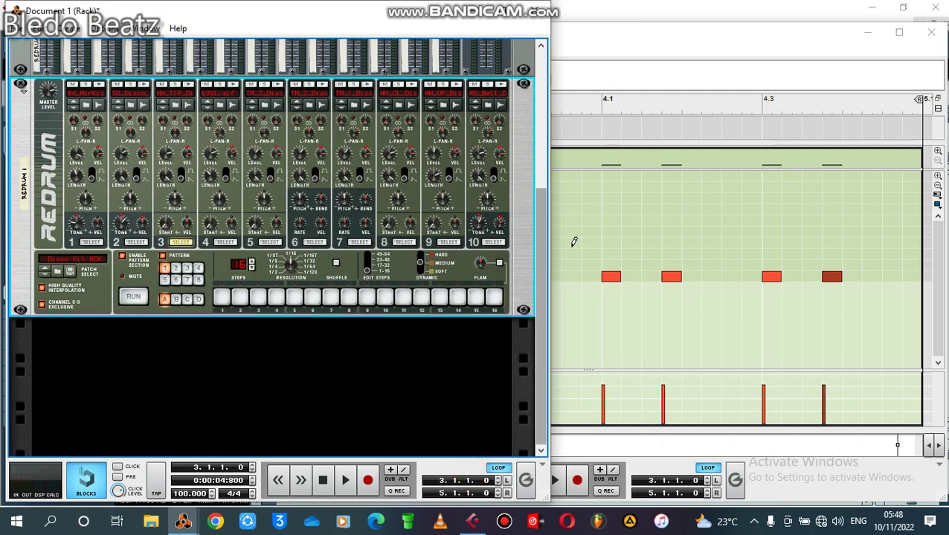
{"action": "right_click", "coordinate": [591, 241]}
{"action": "left_click", "coordinate": [269, 251]}
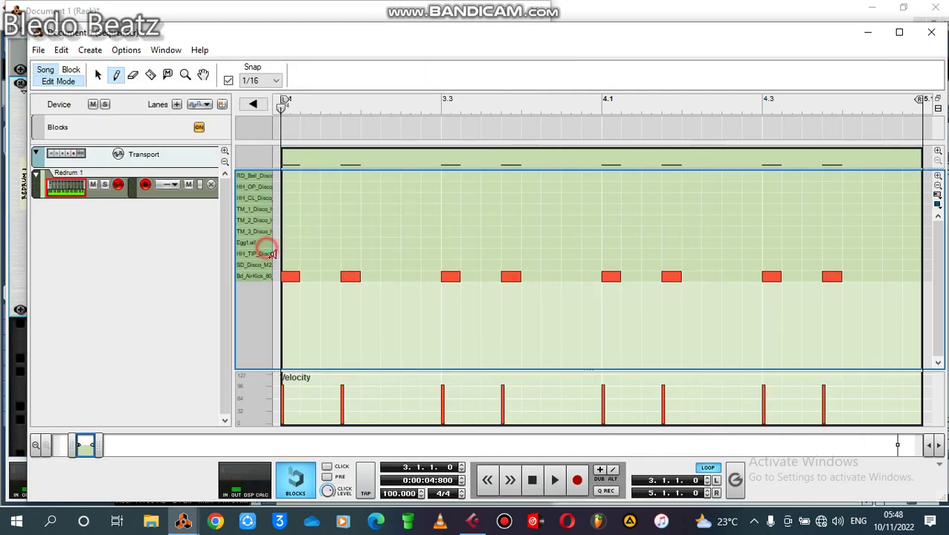
Step: Place a hi-hat hit at the start of bar 3 in the HH_TIP lane
{"action": "left_click", "coordinate": [286, 254]}
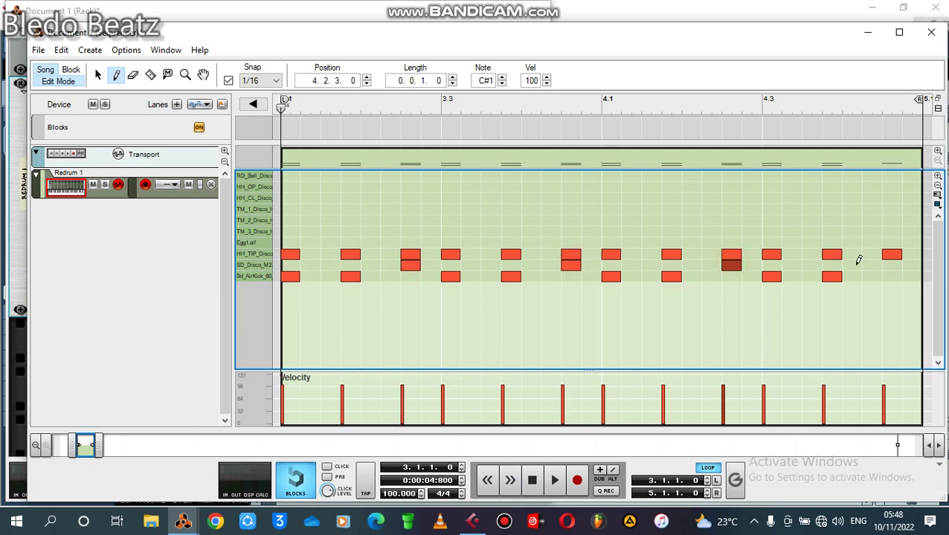
{"action": "left_click", "coordinate": [135, 290]}
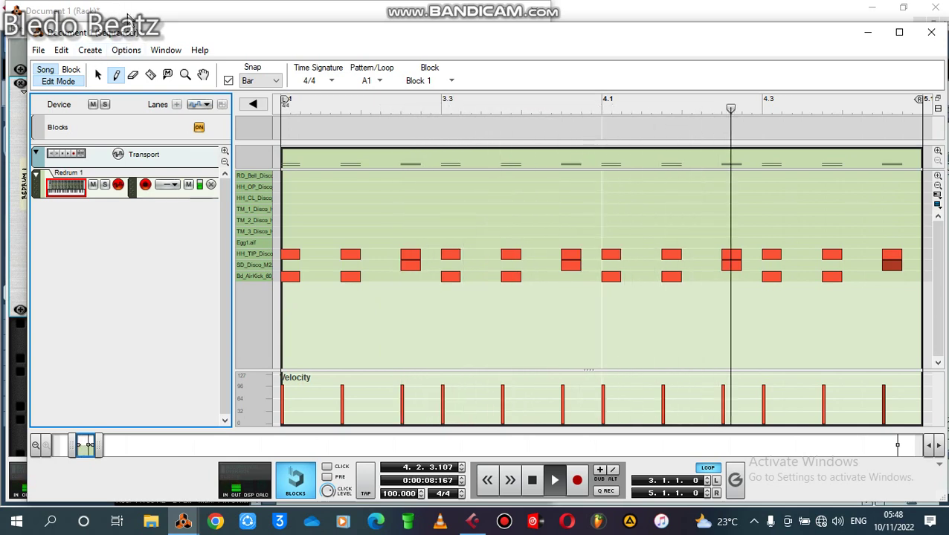
Step: Bring Redrum forward, restart the beat, then flip the Reason rack to show its rear cabling
{"action": "key", "text": "F6"}
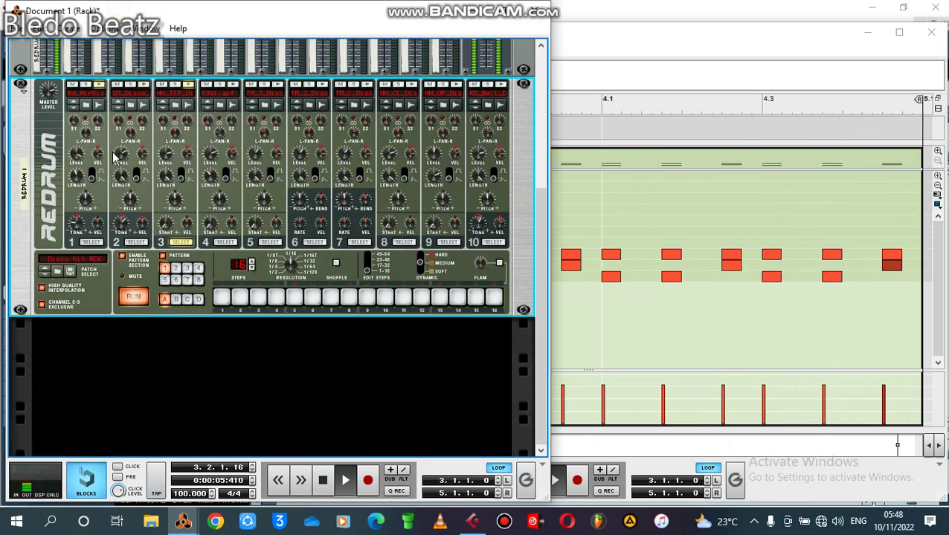
{"action": "key", "text": "Tab"}
{"action": "key", "text": "Tab"}
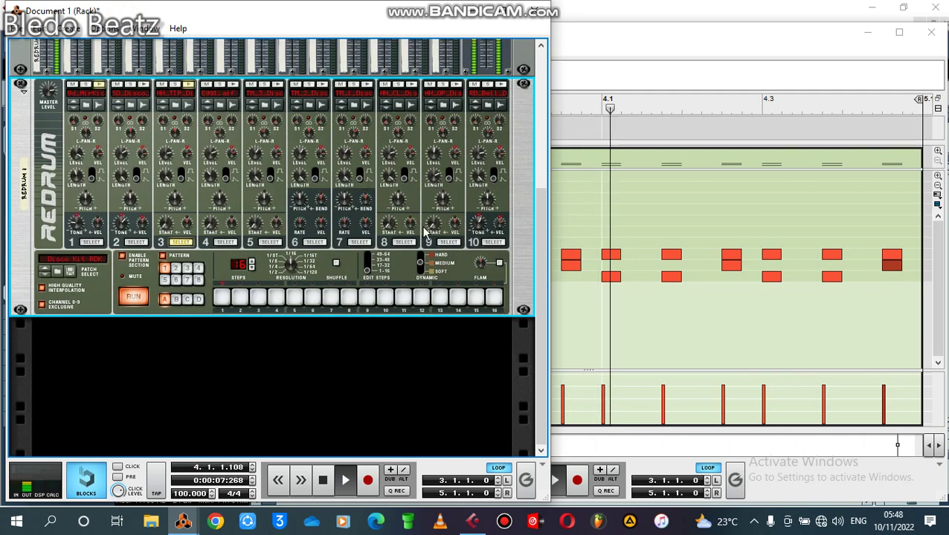
{"action": "scroll", "coordinate": [538, 179], "scroll_direction": "up", "scroll_amount": 3}
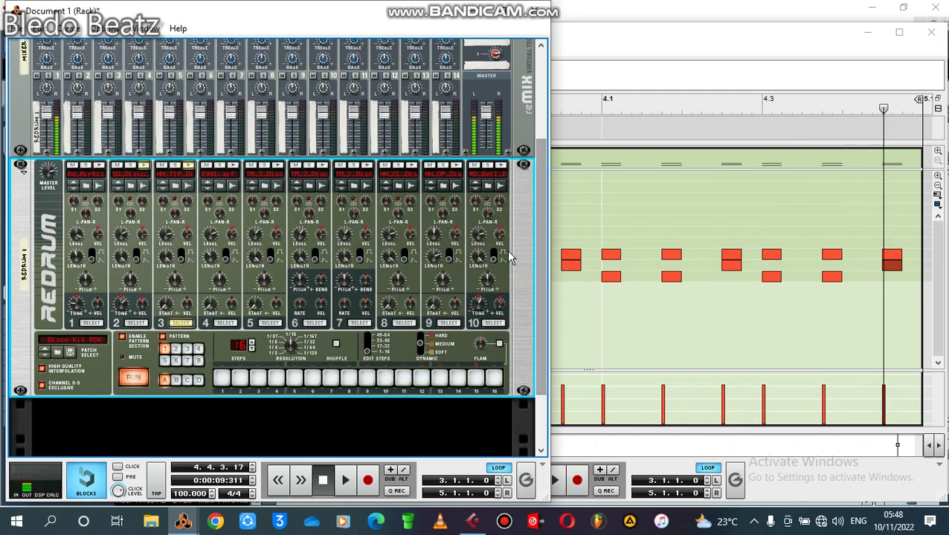
{"action": "key", "text": "space"}
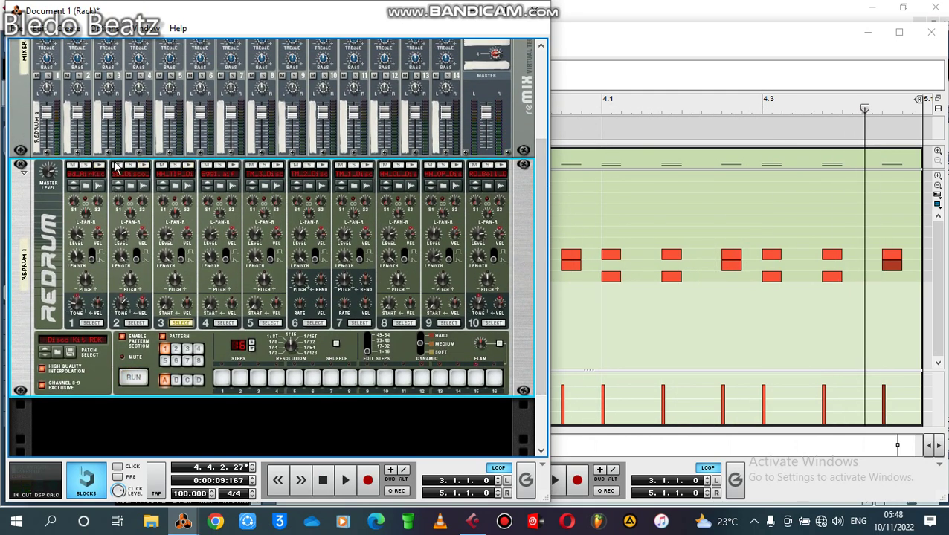
{"action": "key", "text": "space"}
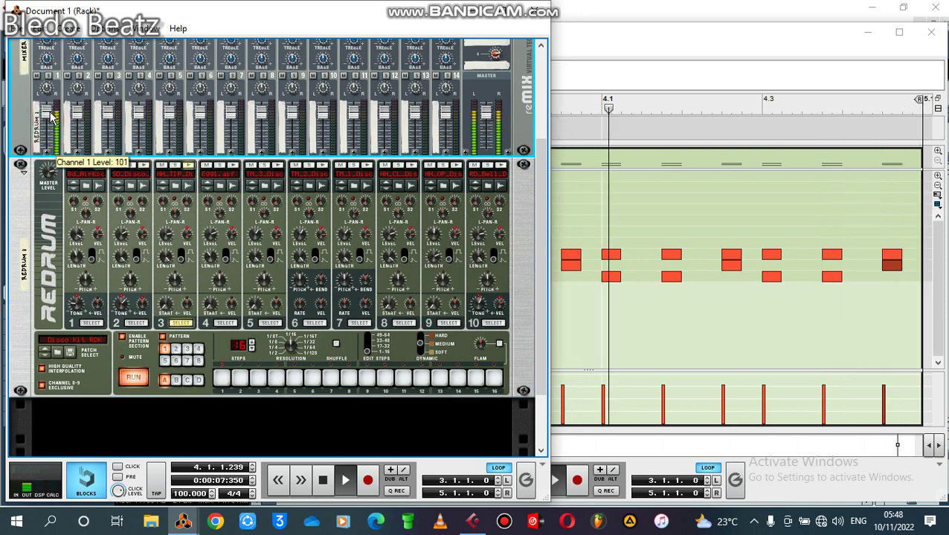
{"action": "key", "text": "space"}
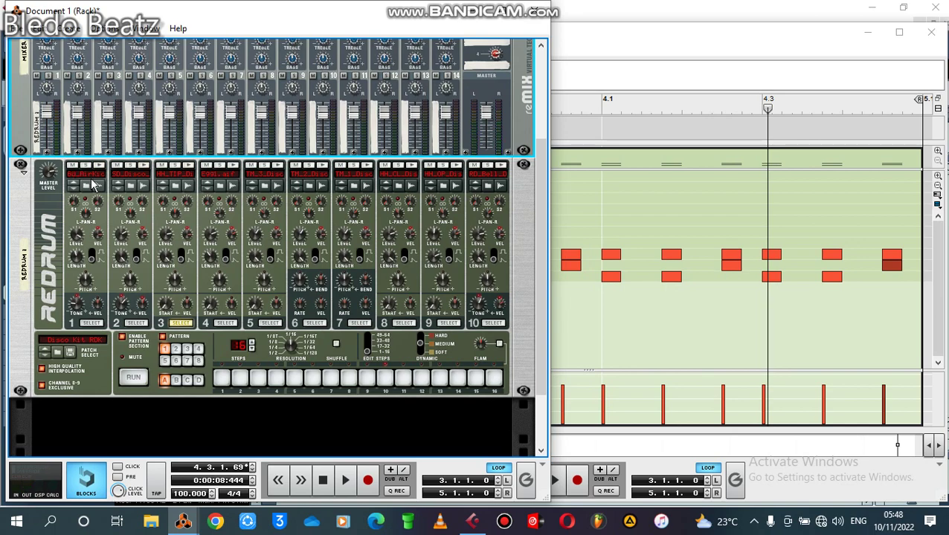
{"action": "key", "text": "Tab"}
{"action": "left_click_drag", "start_coordinate": [538, 212], "coordinate": [541, 171]}
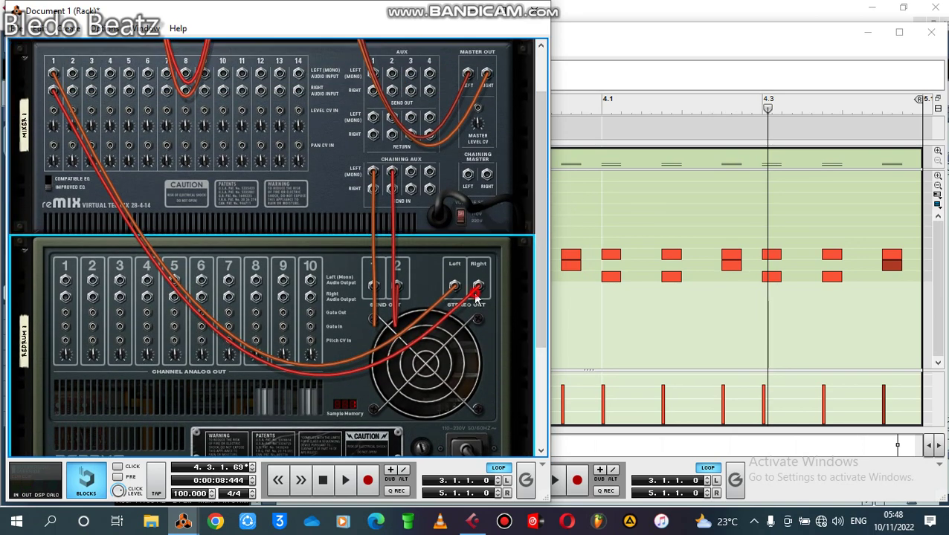
Step: Unplug Redrum's stereo outs and cable Redrum channel outputs 1–5 into mixer channels 1–5
{"action": "left_click_drag", "start_coordinate": [478, 286], "coordinate": [449, 299]}
{"action": "left_click_drag", "start_coordinate": [312, 355], "coordinate": [135, 335]}
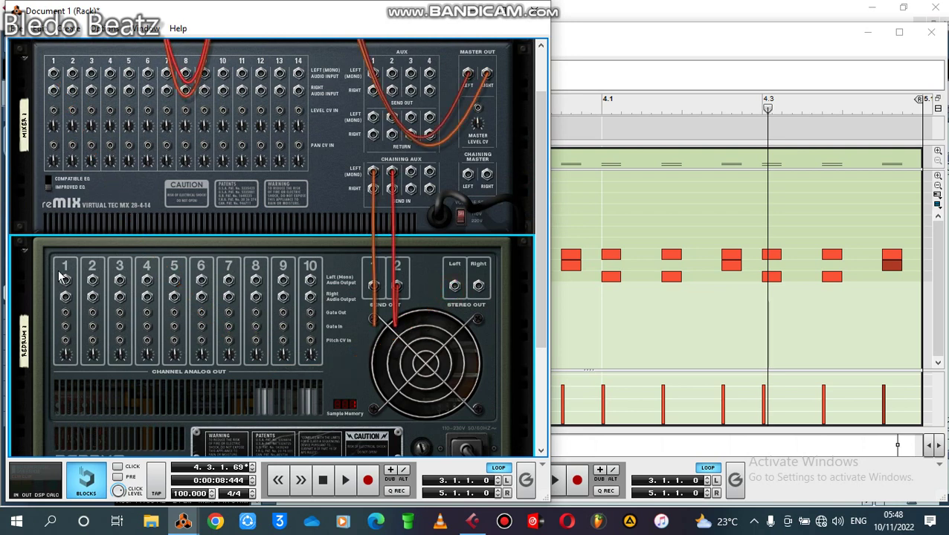
{"action": "left_click_drag", "start_coordinate": [62, 278], "coordinate": [54, 73]}
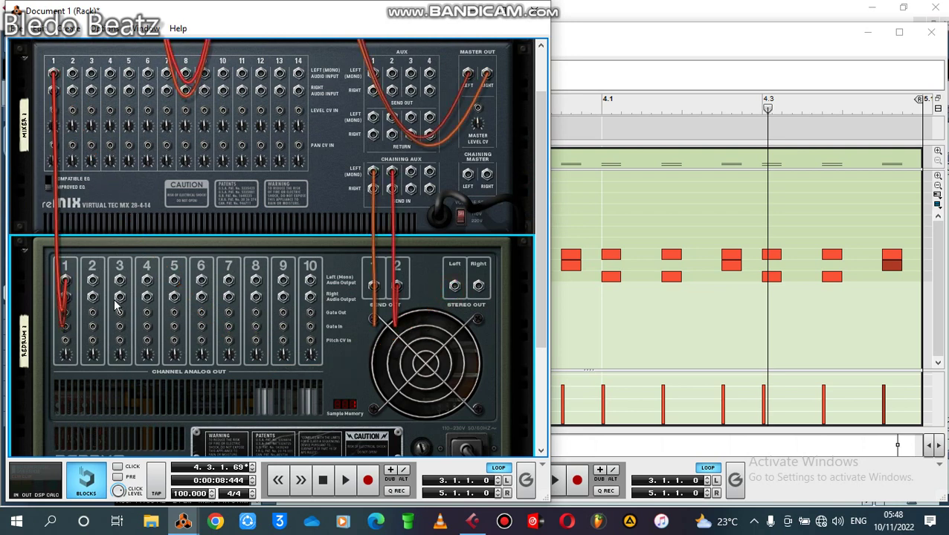
{"action": "left_click_drag", "start_coordinate": [93, 282], "coordinate": [72, 73]}
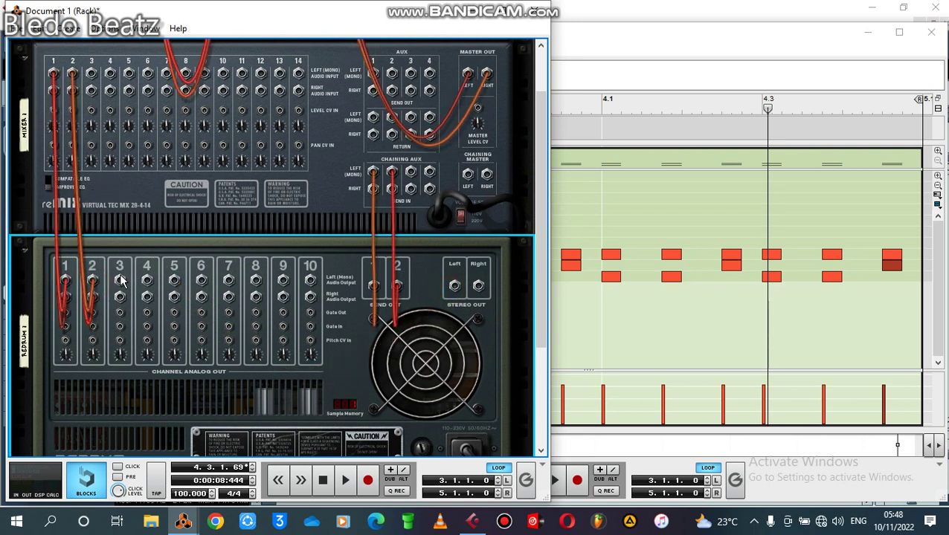
{"action": "left_click_drag", "start_coordinate": [120, 280], "coordinate": [90, 73]}
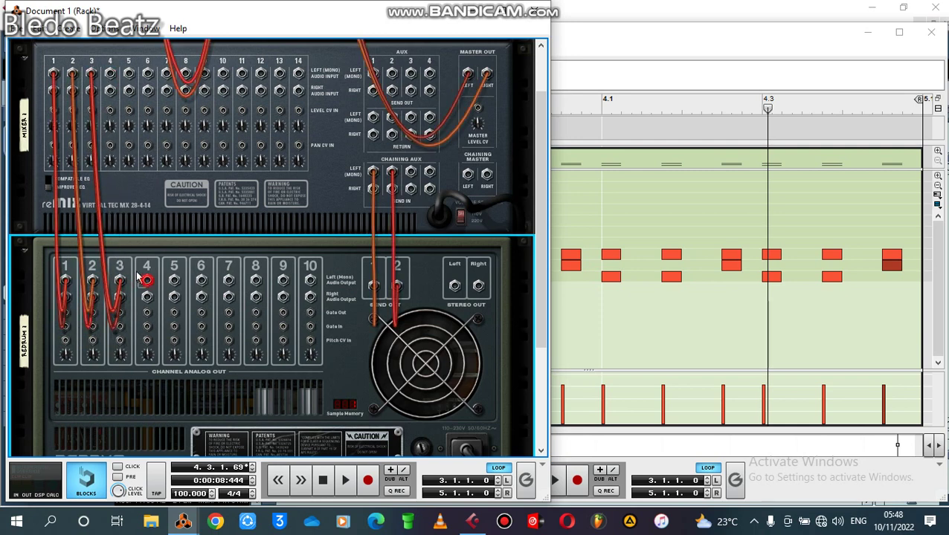
{"action": "left_click_drag", "start_coordinate": [147, 280], "coordinate": [110, 73]}
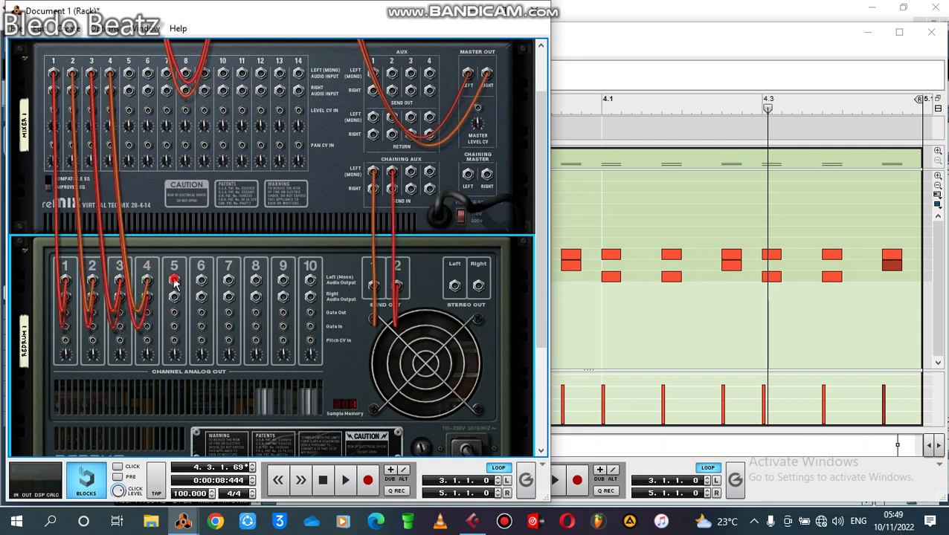
{"action": "left_click_drag", "start_coordinate": [174, 283], "coordinate": [128, 73]}
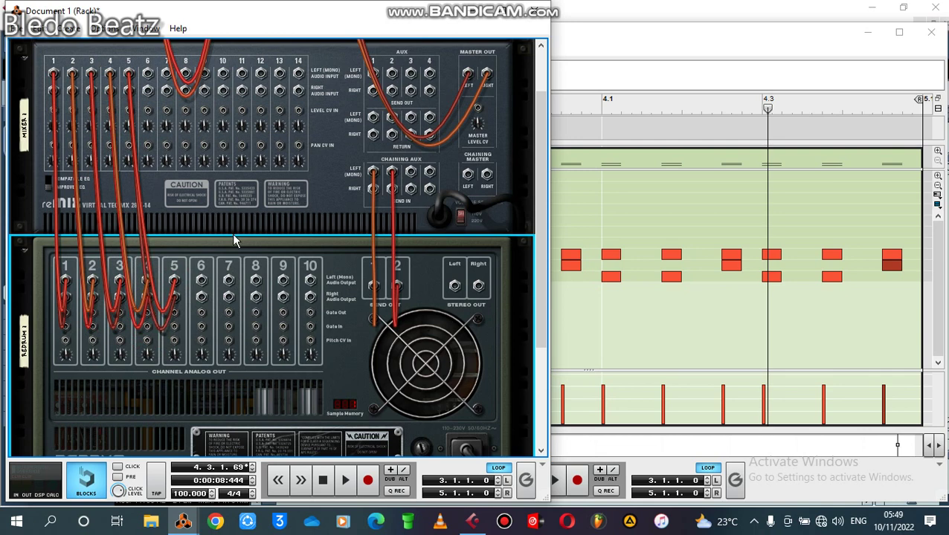
{"action": "key", "text": "Tab"}
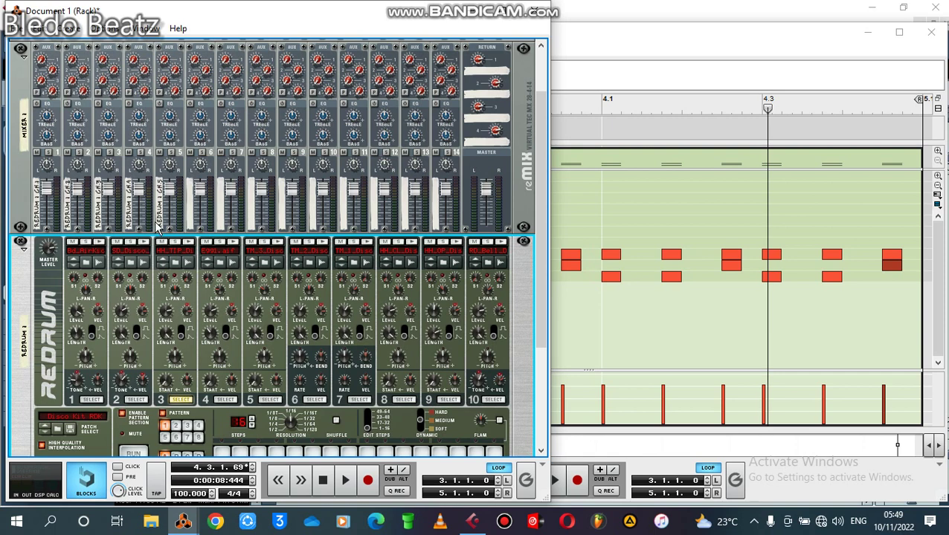
Step: Pull reMix channel 1's fader down to 81 and start adjusting channel 2's level
{"action": "left_click", "coordinate": [46, 195]}
{"action": "left_click_drag", "start_coordinate": [46, 195], "coordinate": [50, 203]}
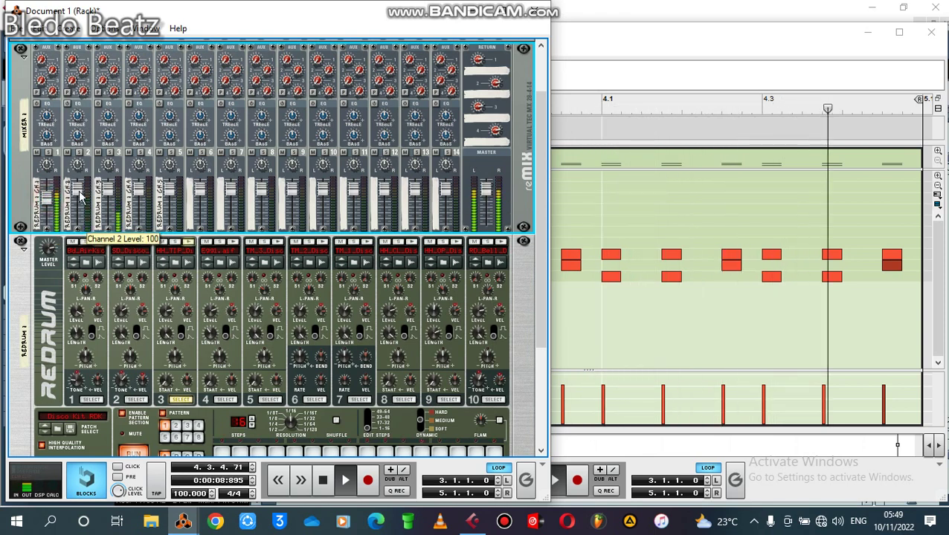
{"action": "left_click", "coordinate": [79, 200]}
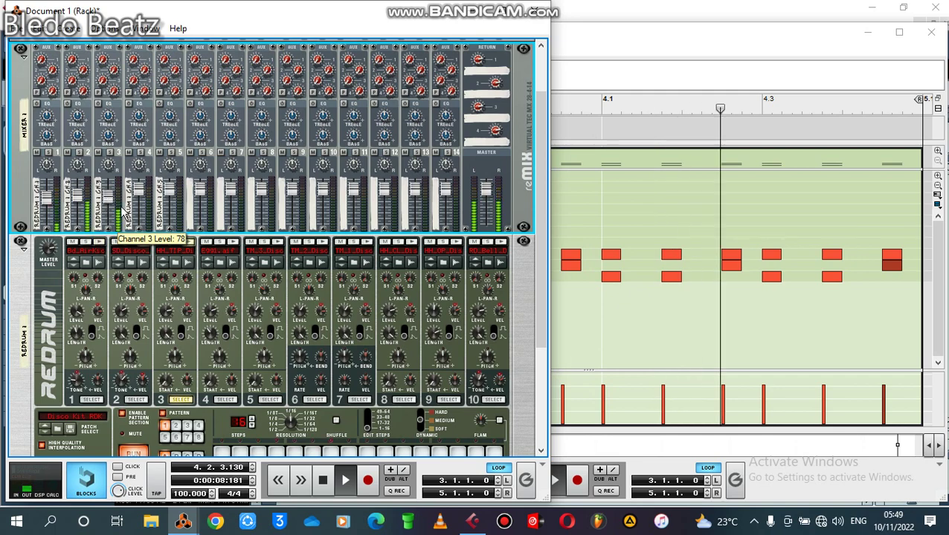
Step: Return to Cubase, stop playback, and assign Hypersonic as Instrument Track 01's instrument
{"action": "left_click", "coordinate": [872, 8]}
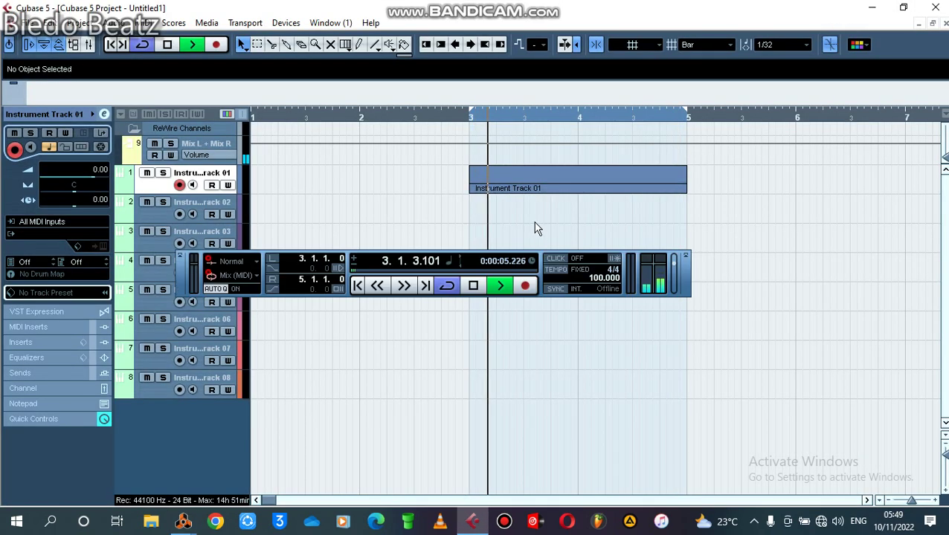
{"action": "key", "text": "space"}
{"action": "left_click", "coordinate": [58, 229]}
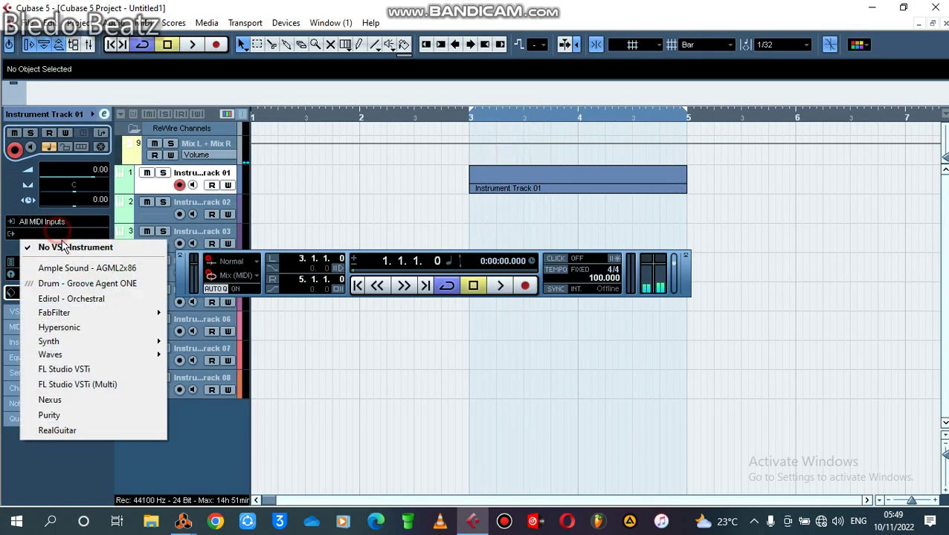
{"action": "left_click", "coordinate": [92, 328]}
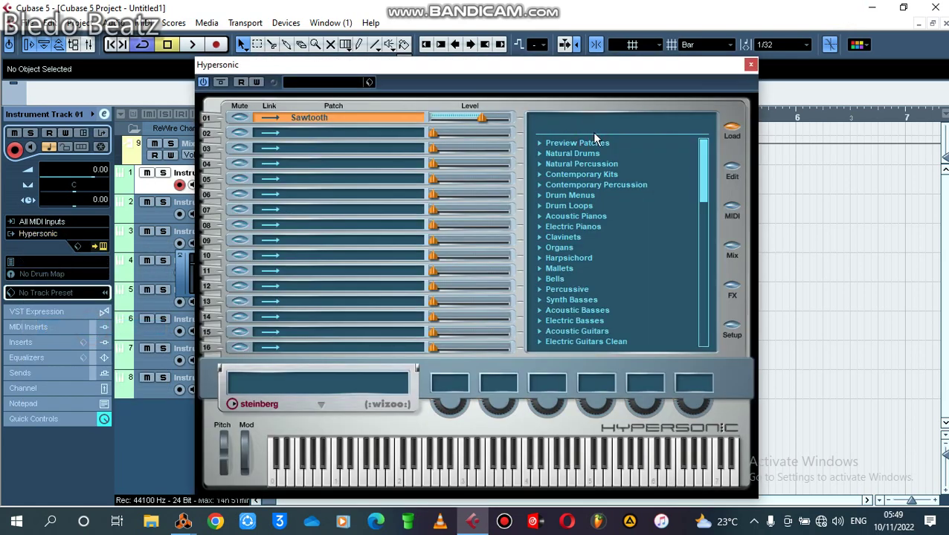
Step: Search 'spi', load the Spiccato Strings patch into Hypersonic, and open the track's bar 3–5 part
{"action": "type", "text": "spi"}
{"action": "key", "text": "Return"}
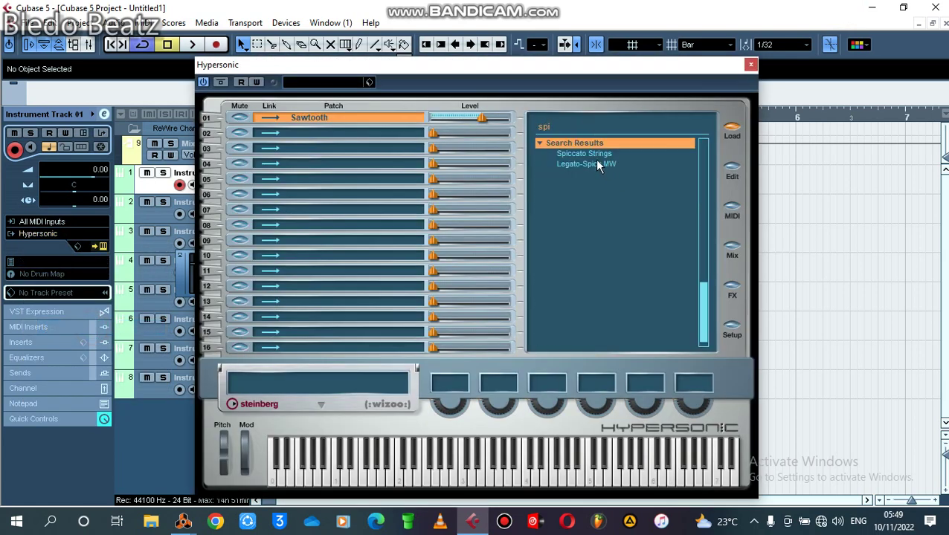
{"action": "double_click", "coordinate": [588, 154]}
{"action": "left_click", "coordinate": [751, 65]}
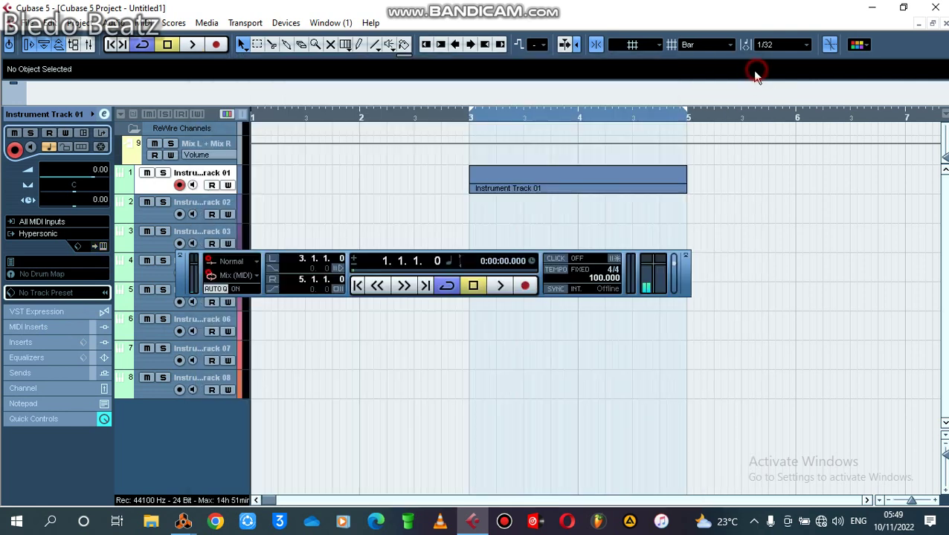
{"action": "double_click", "coordinate": [510, 191]}
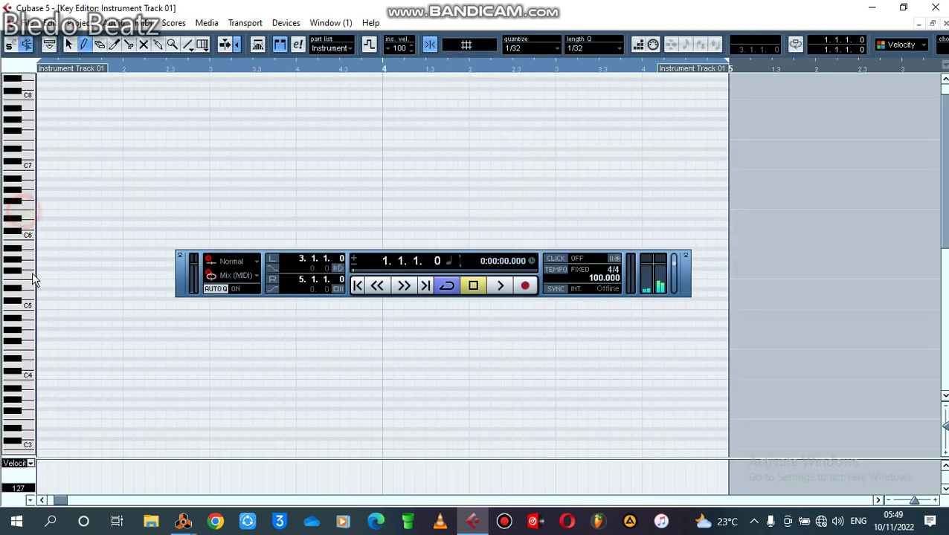
Step: Show Aftertouch in the controller lane and draw the first chord's notes (A#2, C3, D3)
{"action": "scroll", "coordinate": [27, 443], "scroll_direction": "down", "scroll_amount": 5}
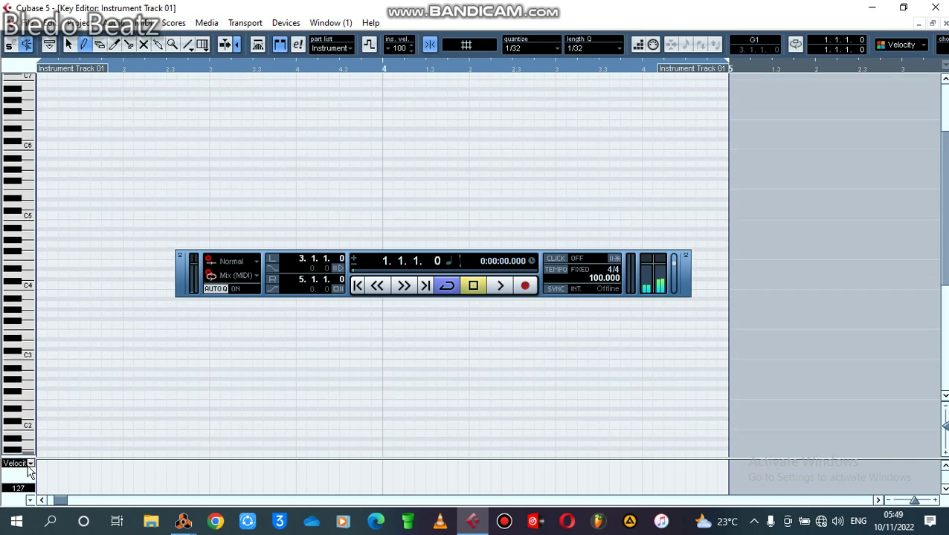
{"action": "left_click", "coordinate": [18, 464]}
{"action": "left_click", "coordinate": [42, 284]}
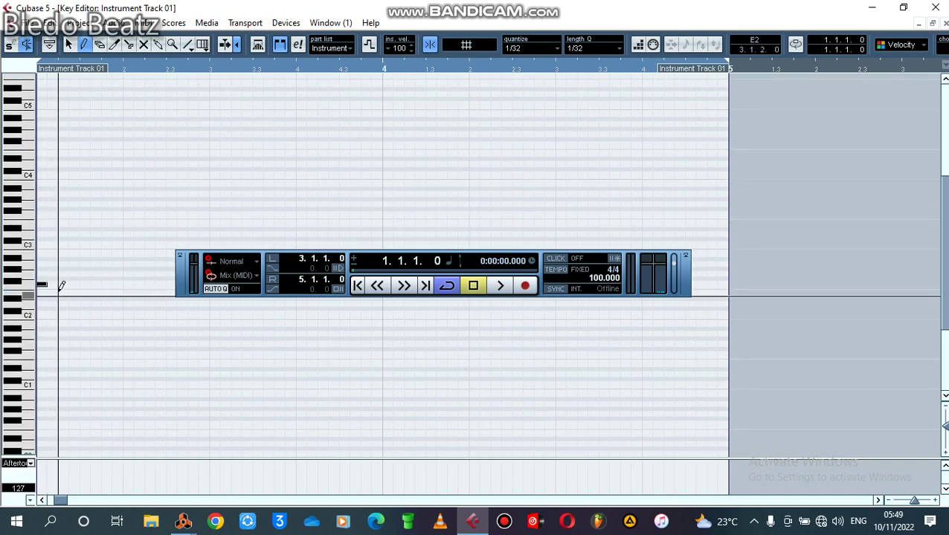
{"action": "left_click", "coordinate": [42, 334]}
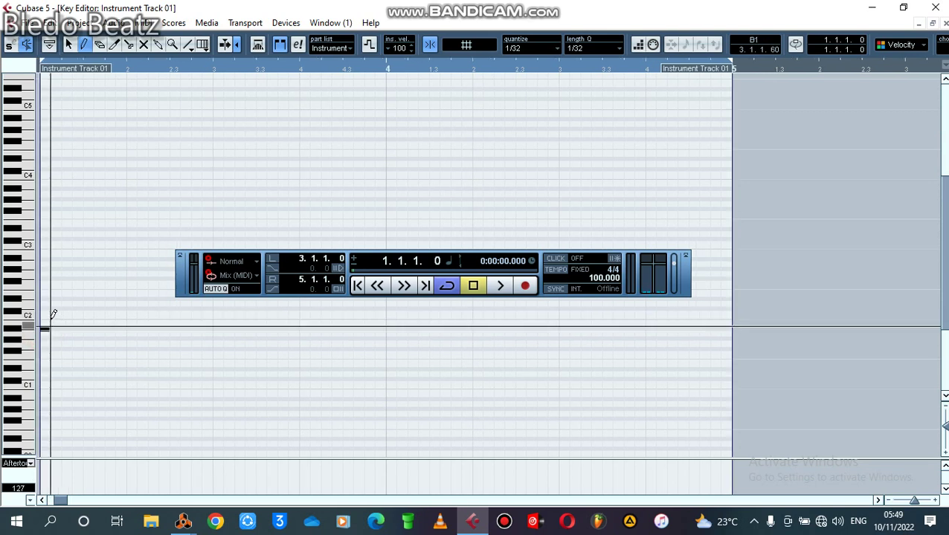
{"action": "mouse_move", "coordinate": [53, 301]}
{"action": "left_mouse_down"}
{"action": "mouse_move", "coordinate": [70, 300]}
{"action": "mouse_move", "coordinate": [47, 258]}
{"action": "mouse_move", "coordinate": [51, 245]}
{"action": "left_mouse_up"}
{"action": "left_click", "coordinate": [47, 244]}
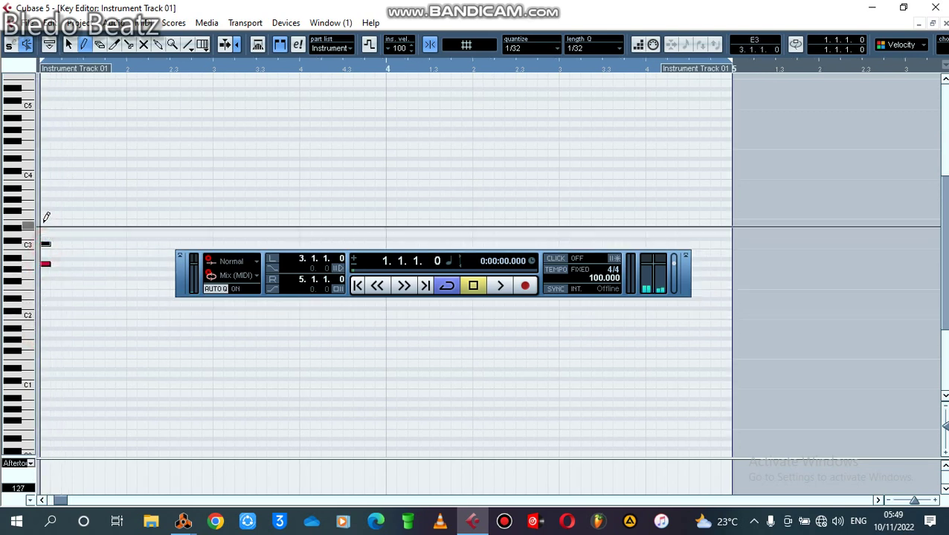
{"action": "left_click", "coordinate": [46, 224]}
{"action": "scroll", "coordinate": [238, 238], "scroll_direction": "up", "scroll_amount": 2}
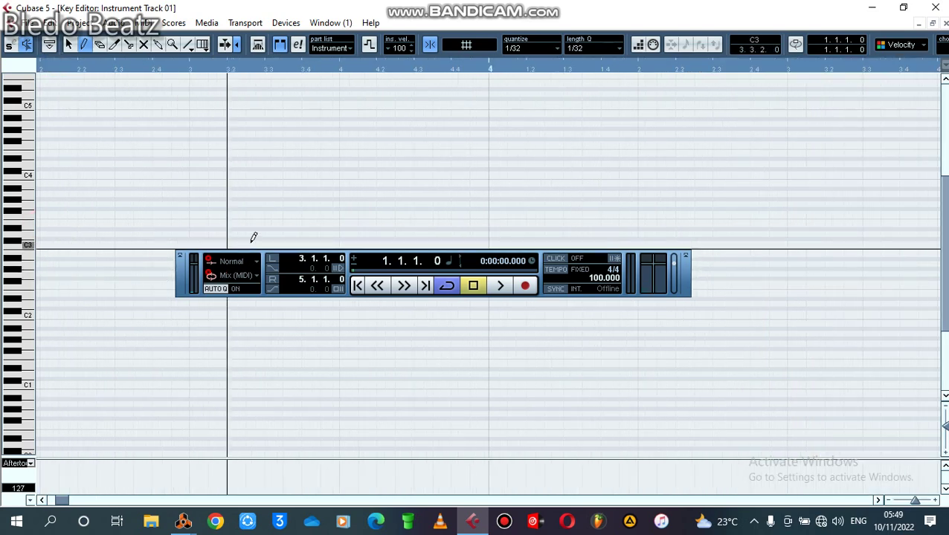
{"action": "mouse_move", "coordinate": [59, 500]}
{"action": "left_mouse_down"}
{"action": "mouse_move", "coordinate": [49, 511]}
{"action": "mouse_move", "coordinate": [58, 513]}
{"action": "left_mouse_up"}
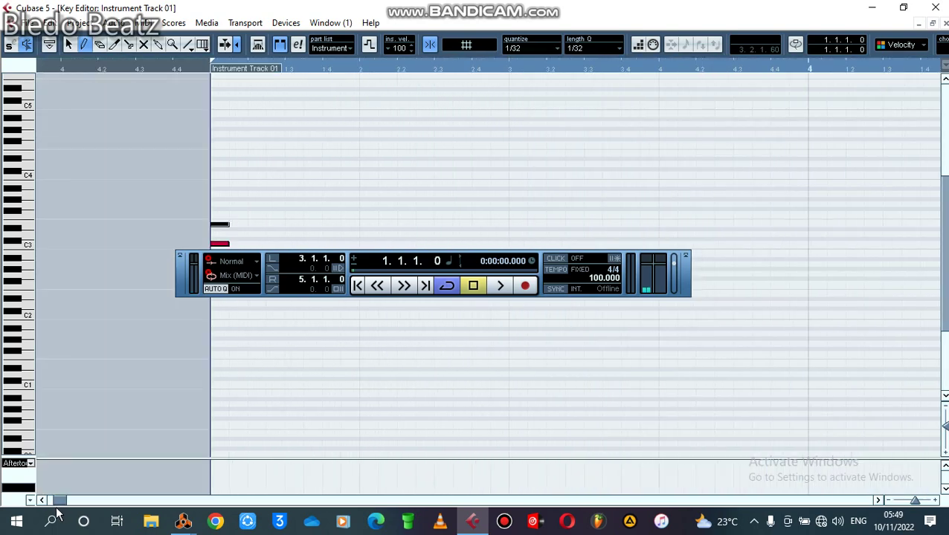
{"action": "left_click_drag", "start_coordinate": [543, 270], "coordinate": [539, 351]}
Step: Set quantize to 1/16, lengthen the first chord, and set new note length to 1/8
{"action": "left_click", "coordinate": [545, 49]}
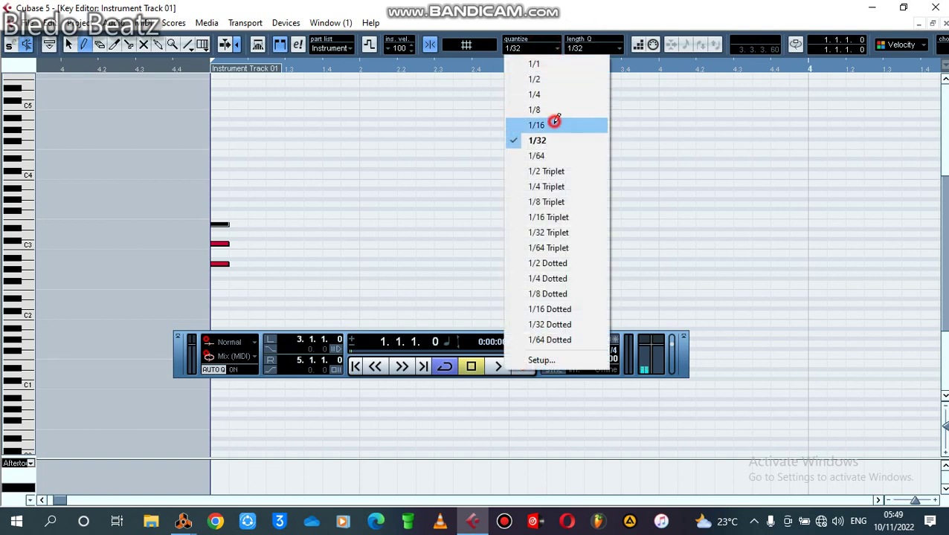
{"action": "left_click", "coordinate": [554, 124]}
{"action": "left_click", "coordinate": [595, 46]}
{"action": "left_click", "coordinate": [597, 138]}
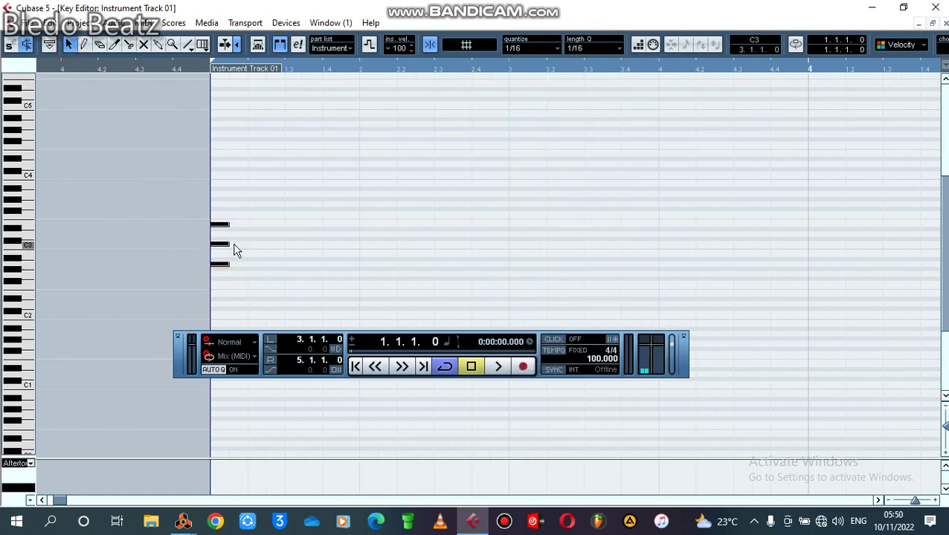
{"action": "left_click_drag", "start_coordinate": [229, 244], "coordinate": [285, 246]}
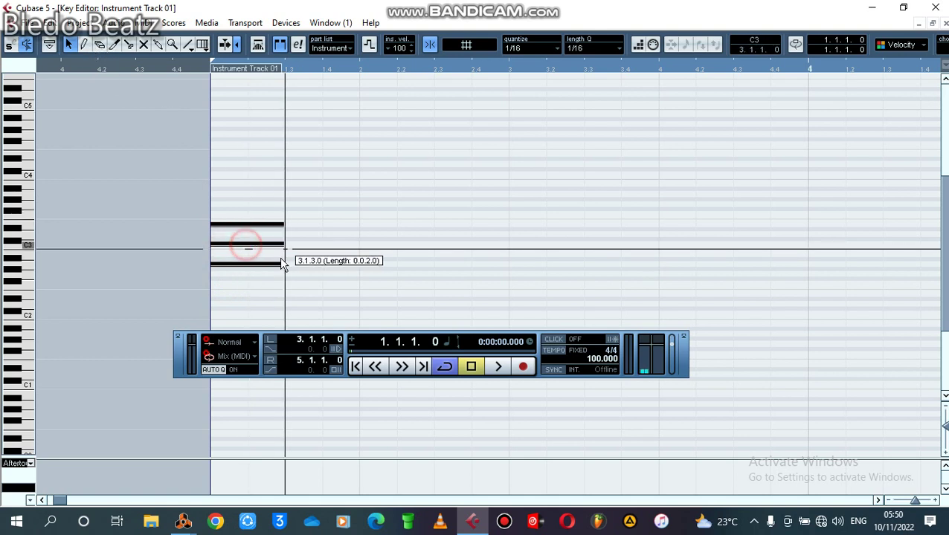
{"action": "left_click", "coordinate": [591, 47]}
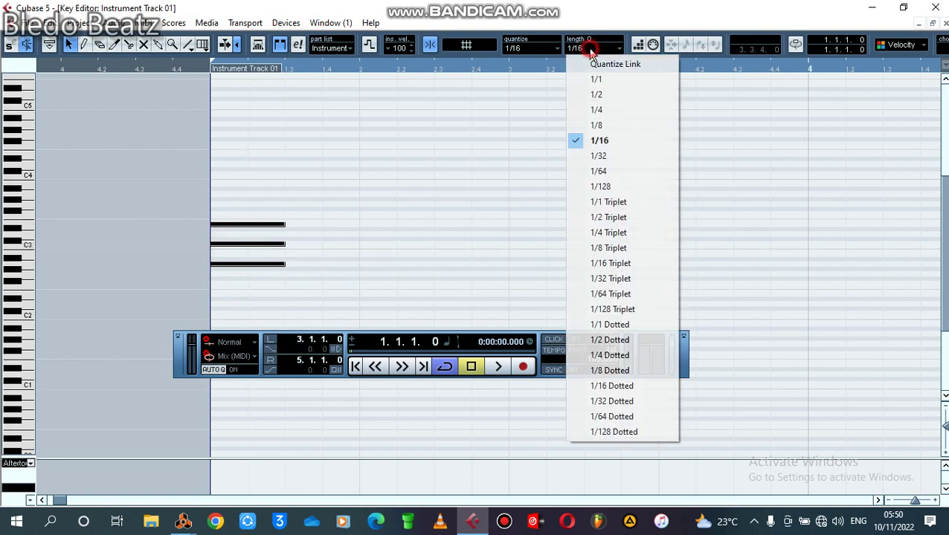
{"action": "left_click", "coordinate": [606, 156]}
{"action": "left_click", "coordinate": [584, 52]}
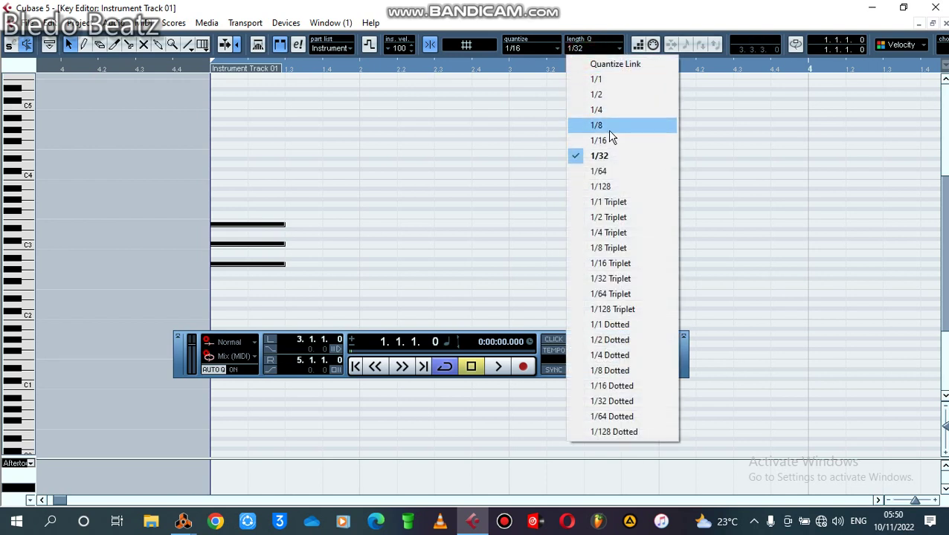
{"action": "left_click", "coordinate": [607, 128]}
Step: Draw the second, third and fourth three-note eighth-note chords around C3
{"action": "left_click", "coordinate": [85, 45]}
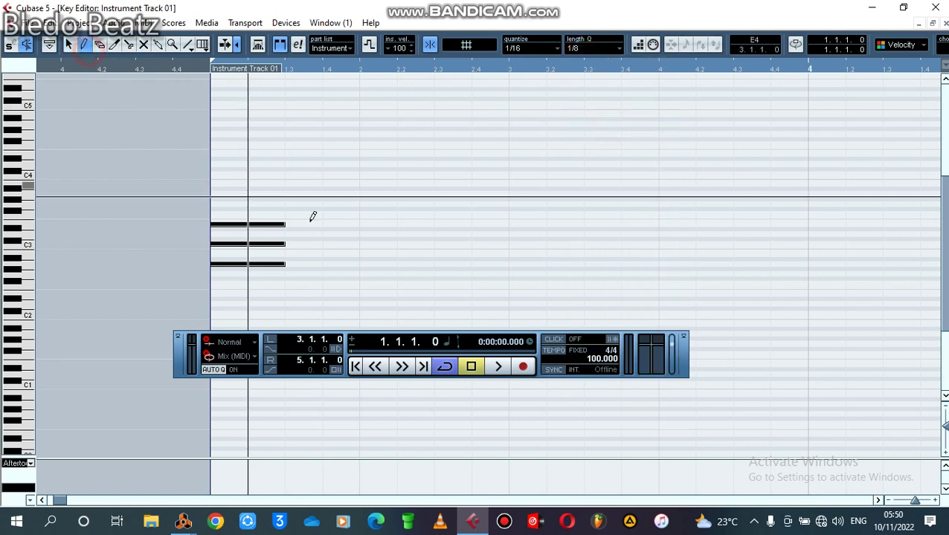
{"action": "left_click", "coordinate": [335, 264]}
{"action": "left_click", "coordinate": [336, 244]}
{"action": "left_click", "coordinate": [333, 224]}
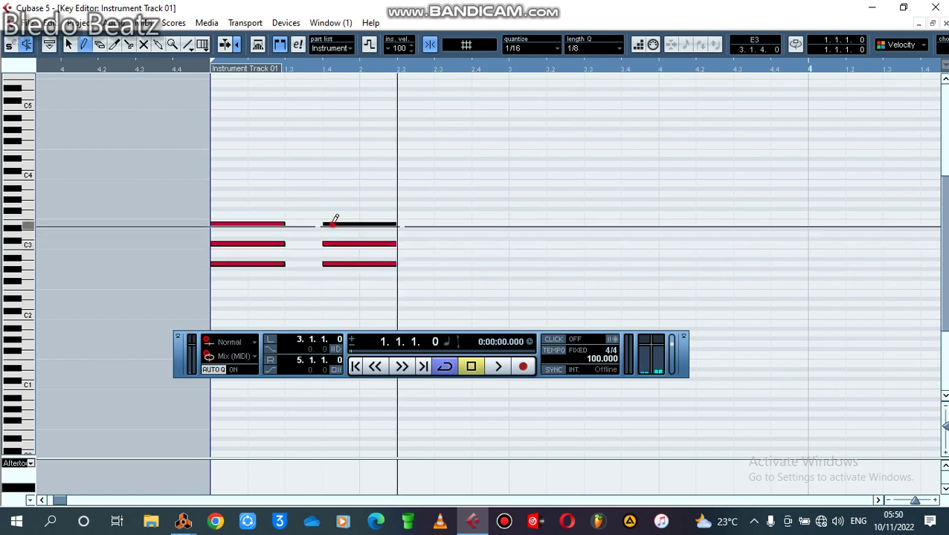
{"action": "left_click", "coordinate": [526, 264]}
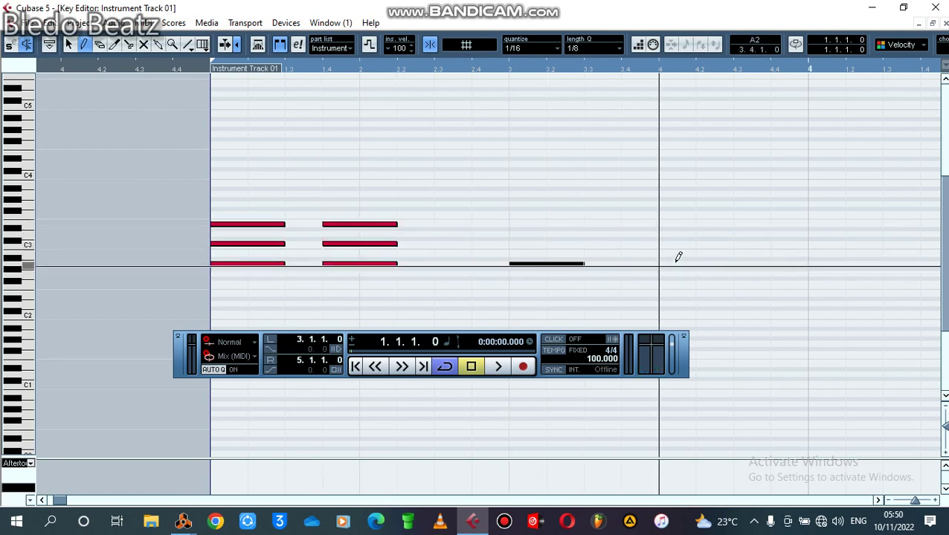
{"action": "key", "text": "Down"}
{"action": "key", "text": "Down"}
{"action": "key", "text": "Down"}
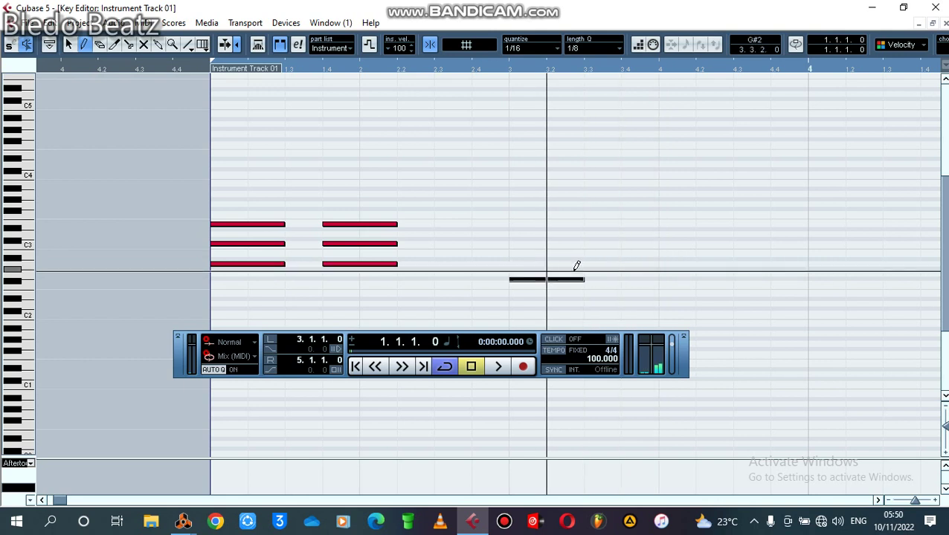
{"action": "left_click", "coordinate": [522, 264]}
{"action": "left_click", "coordinate": [515, 244]}
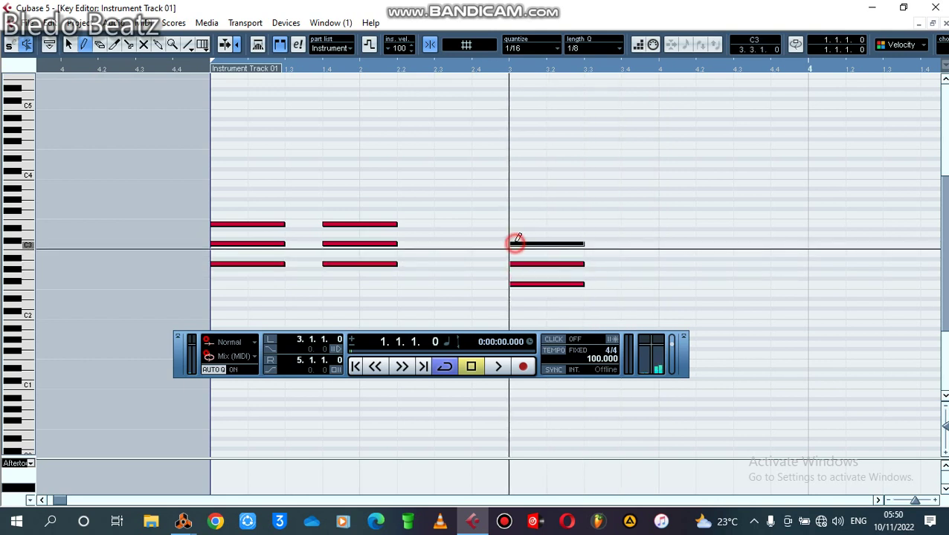
{"action": "left_click", "coordinate": [627, 284]}
{"action": "left_click", "coordinate": [627, 264]}
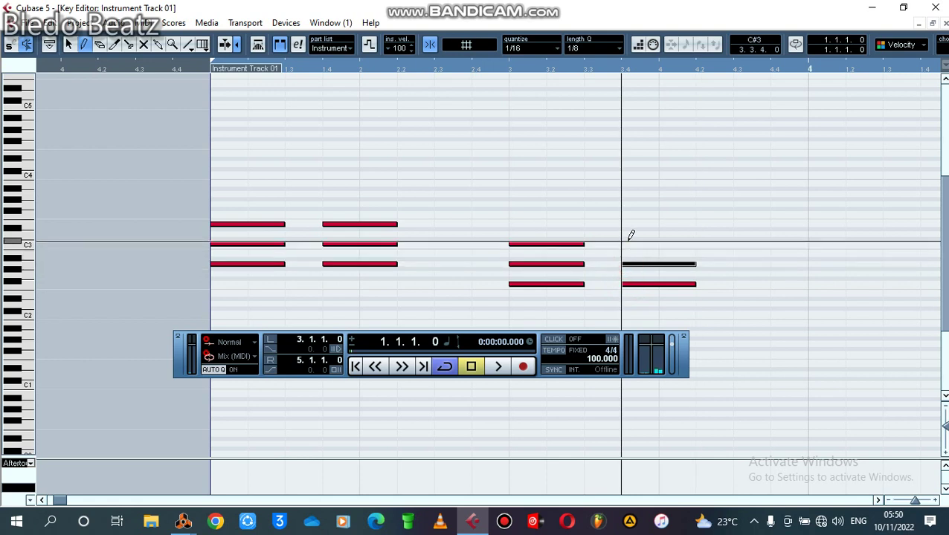
{"action": "left_click", "coordinate": [628, 244]}
Step: Zoom out to the whole part and draw the chord at bar 4
{"action": "key", "text": "g"}
{"action": "key", "text": "g"}
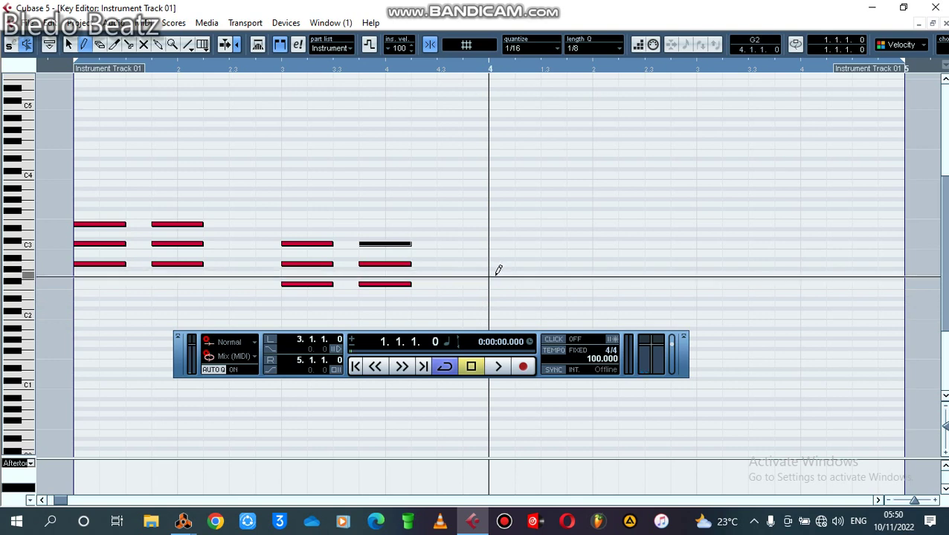
{"action": "left_click", "coordinate": [498, 274]}
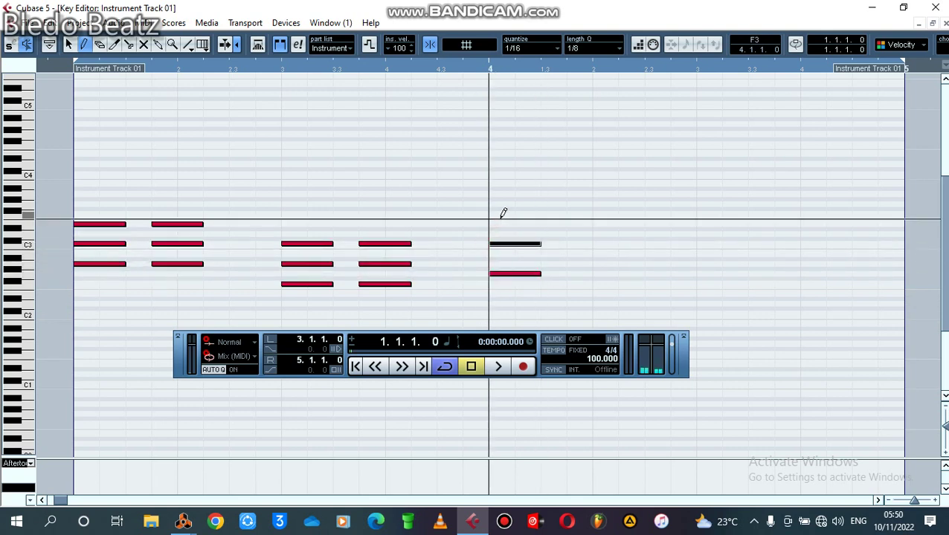
{"action": "left_click", "coordinate": [574, 274]}
{"action": "left_click", "coordinate": [573, 244]}
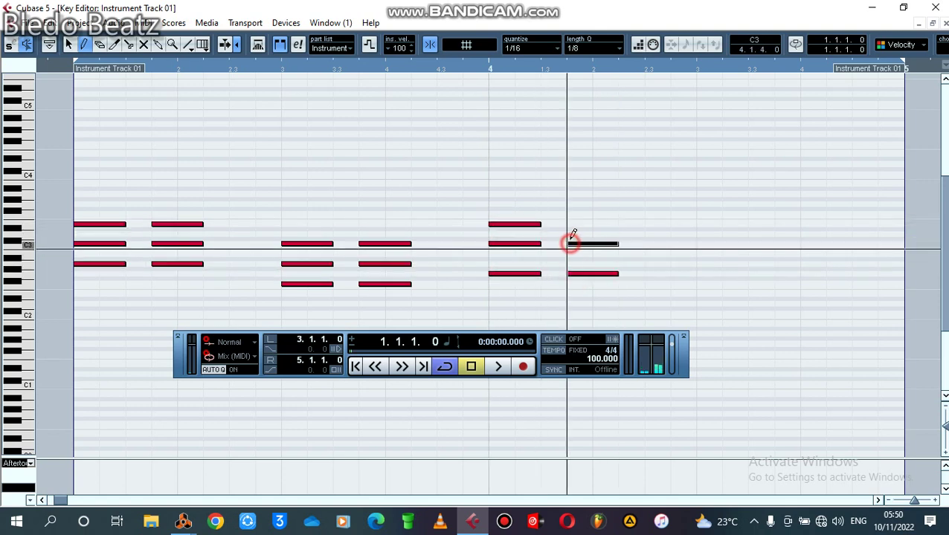
{"action": "left_click", "coordinate": [572, 224]}
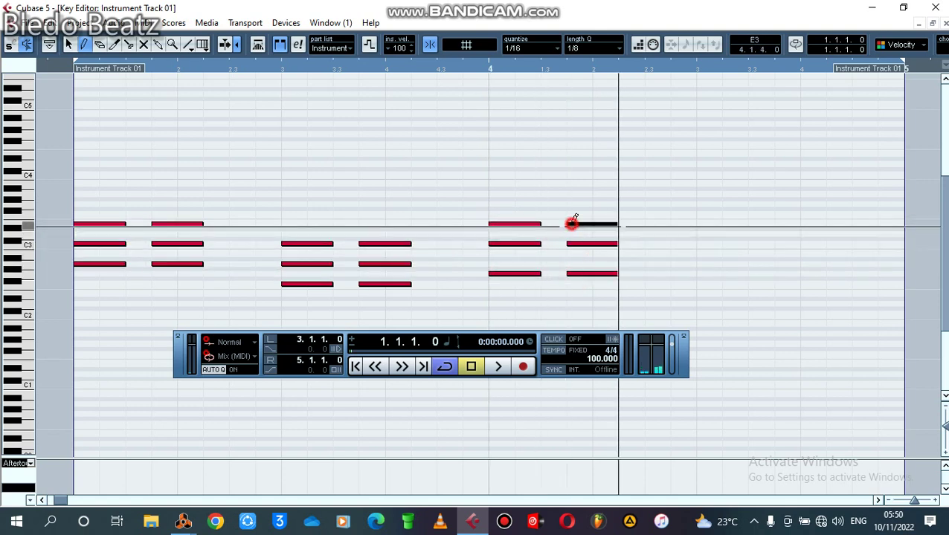
Step: Draw the last two three-note chords, lowering one middle note, and close the Key Editor
{"action": "left_click", "coordinate": [708, 272]}
{"action": "left_click", "coordinate": [707, 244]}
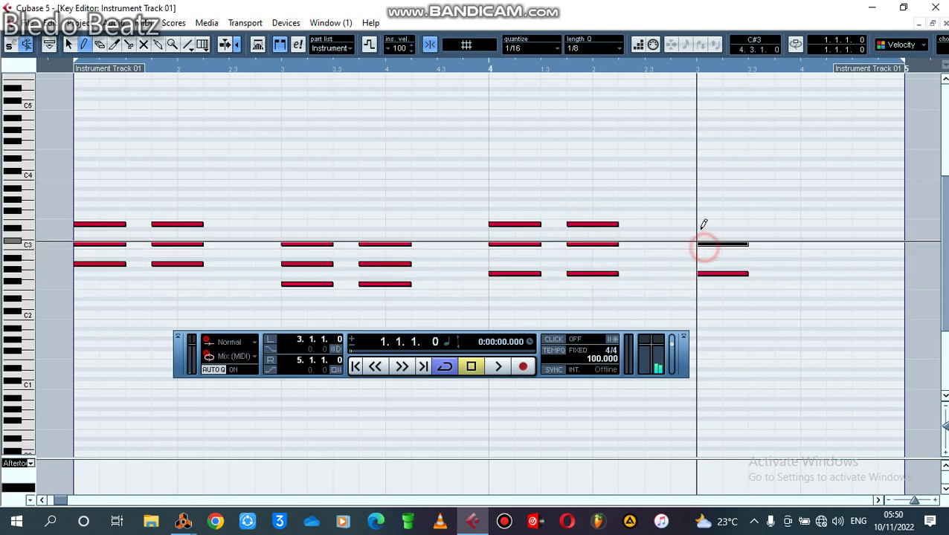
{"action": "left_click_drag", "start_coordinate": [721, 245], "coordinate": [720, 253]}
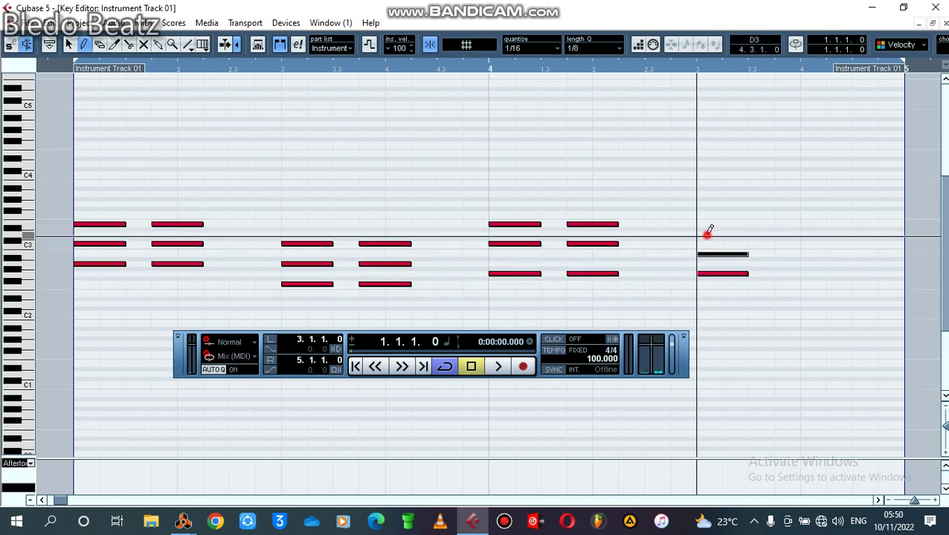
{"action": "left_click", "coordinate": [708, 235]}
{"action": "left_click", "coordinate": [783, 273]}
{"action": "left_click", "coordinate": [783, 254]}
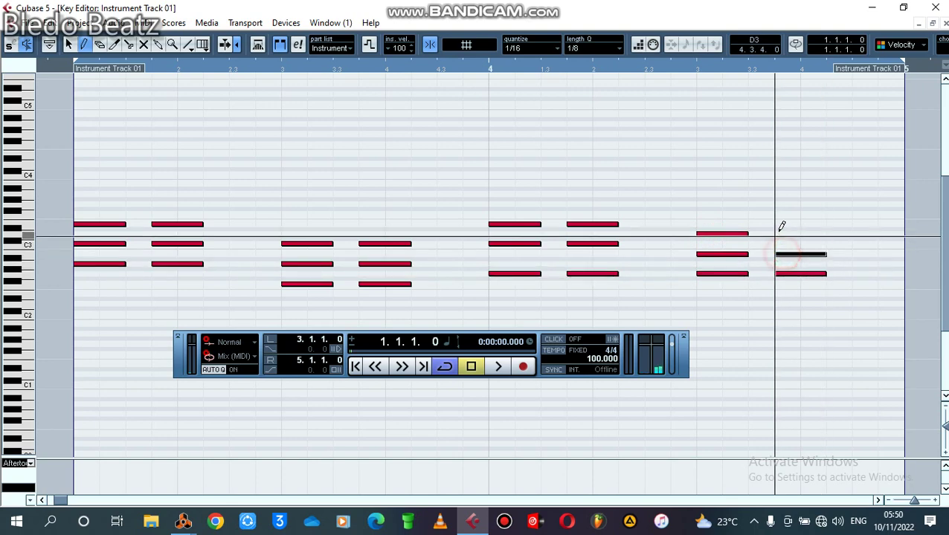
{"action": "left_click", "coordinate": [781, 229]}
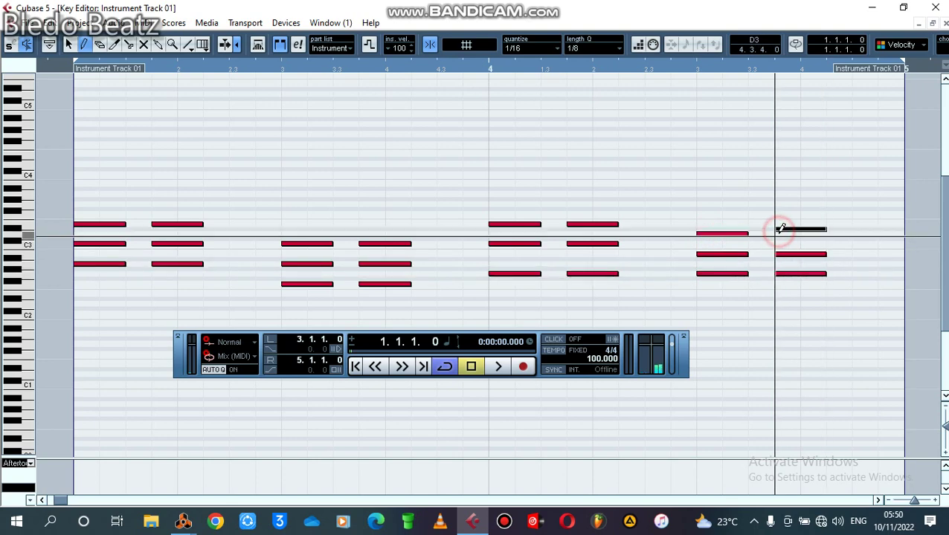
{"action": "left_click", "coordinate": [944, 23]}
Step: Play back the new chords from bar 3, then stop playback
{"action": "left_click", "coordinate": [510, 227]}
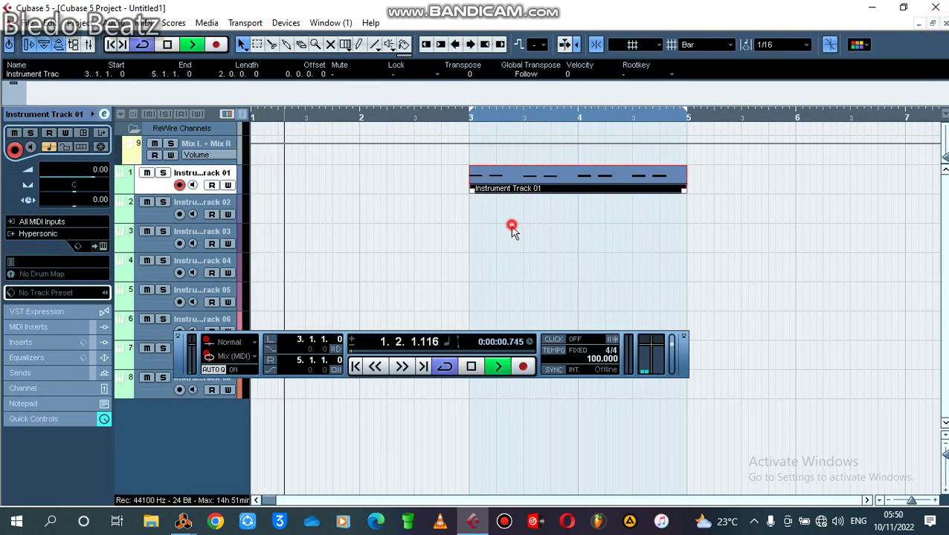
{"action": "key", "text": "space"}
{"action": "left_click", "coordinate": [469, 115]}
{"action": "key", "text": "space"}
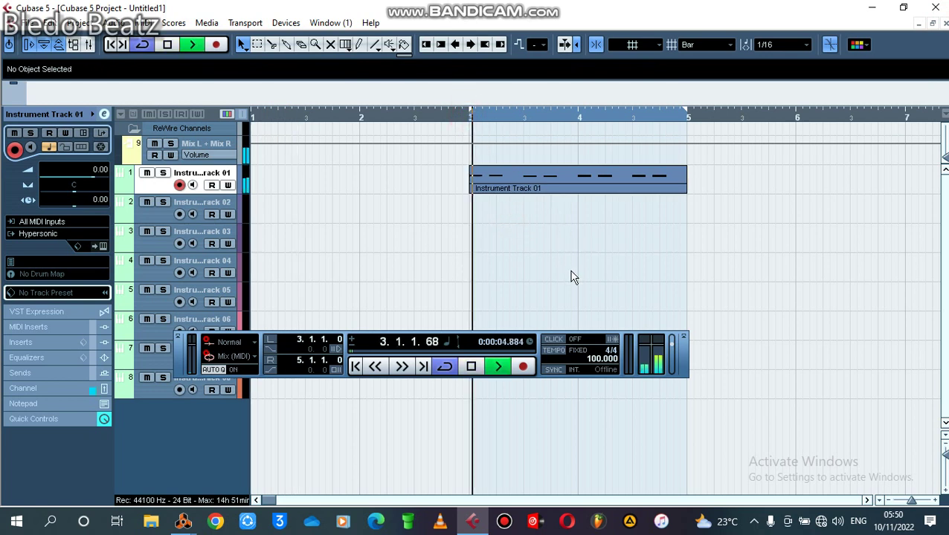
{"action": "left_click", "coordinate": [568, 269]}
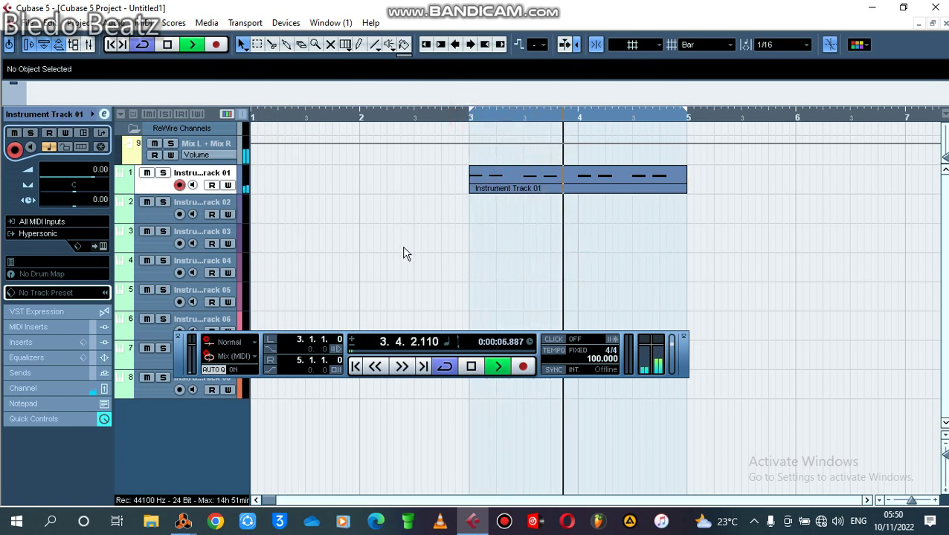
{"action": "left_click", "coordinate": [221, 202]}
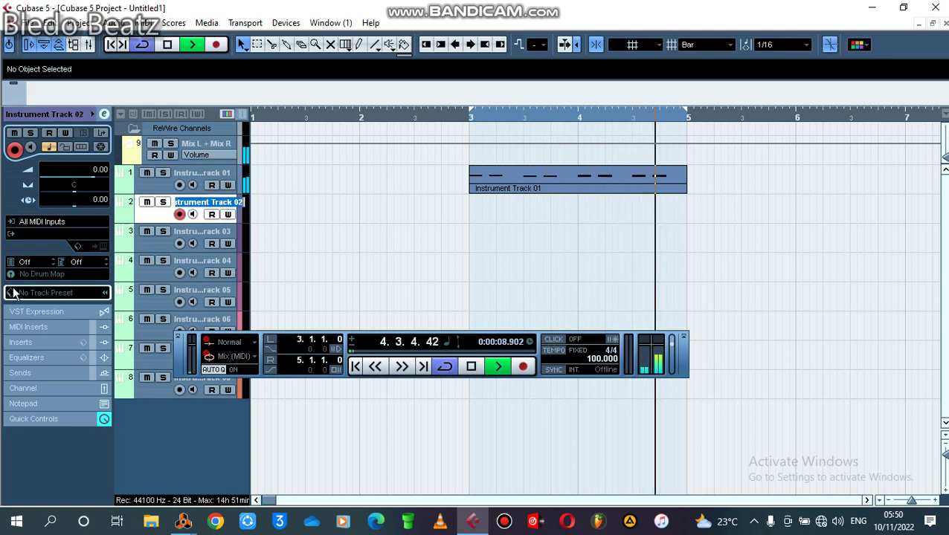
{"action": "left_click", "coordinate": [374, 297]}
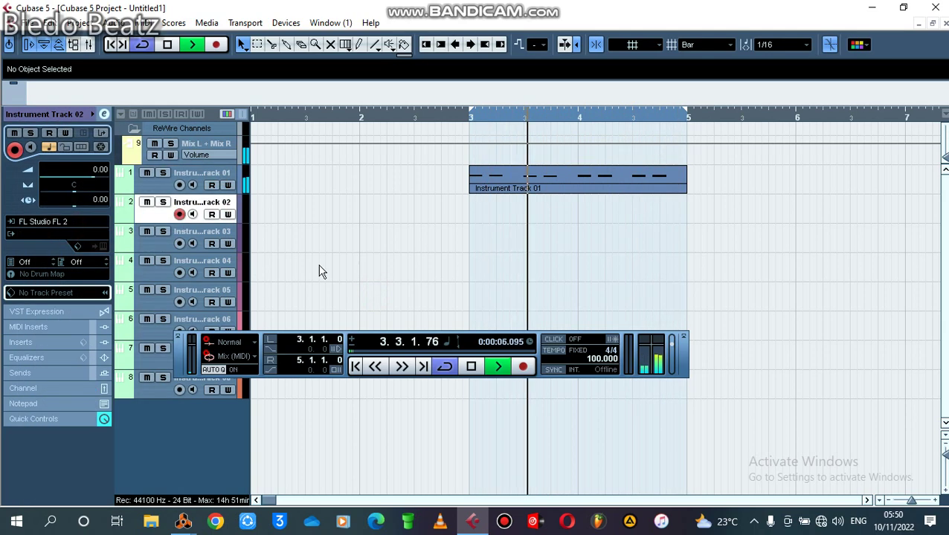
{"action": "key", "text": "alt+space"}
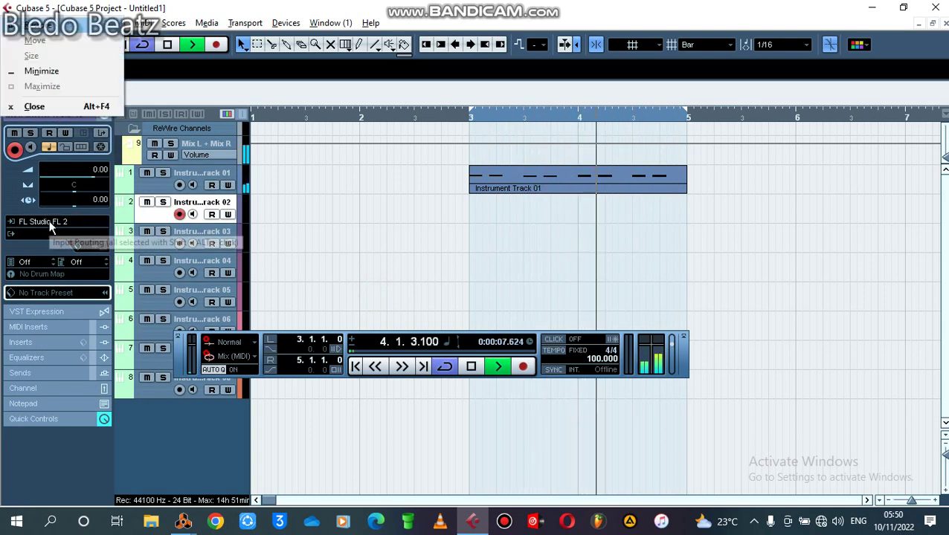
{"action": "left_click", "coordinate": [268, 226]}
{"action": "key", "text": "space"}
Step: Set Instrument Track 02's input to All MIDI Inputs and its instrument to Nexus
{"action": "left_click", "coordinate": [147, 193]}
{"action": "left_click", "coordinate": [154, 217]}
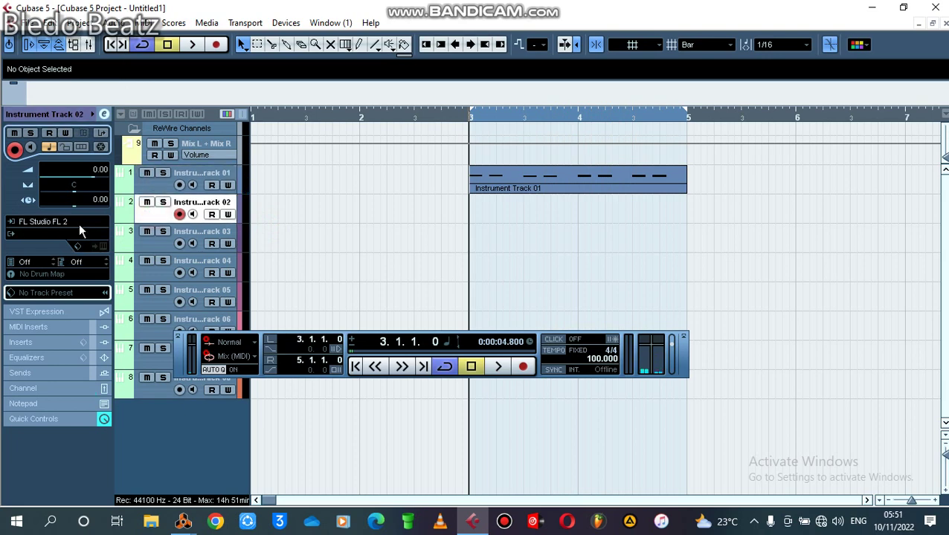
{"action": "left_click", "coordinate": [70, 221]}
{"action": "left_click", "coordinate": [66, 154]}
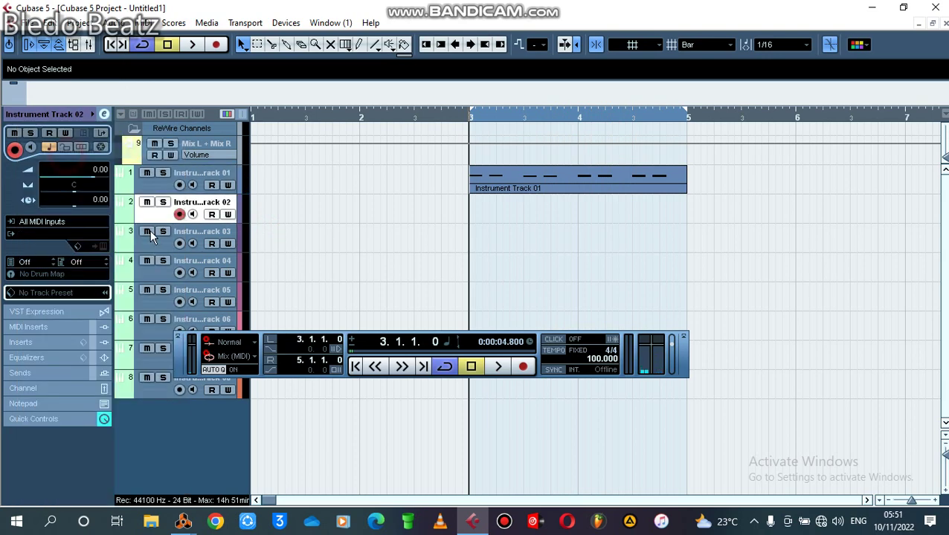
{"action": "left_click", "coordinate": [77, 248]}
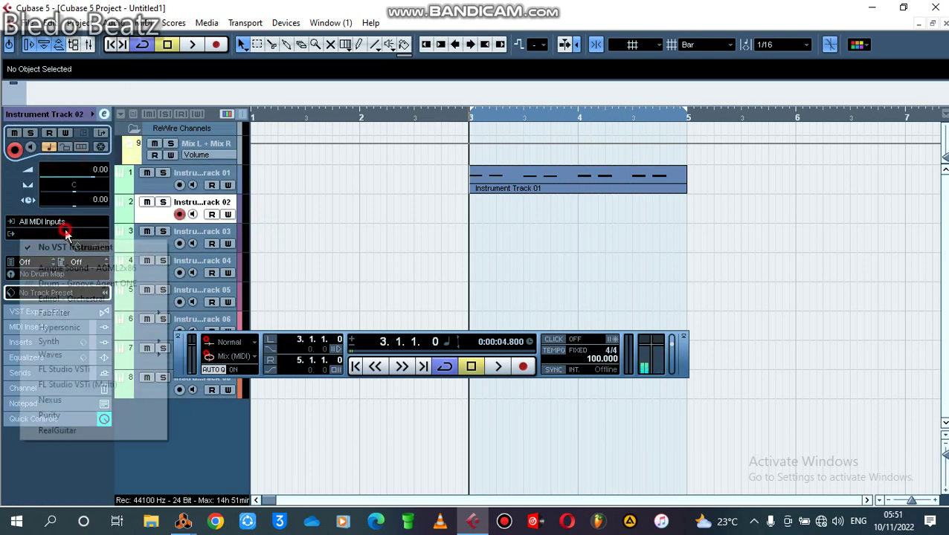
{"action": "left_click", "coordinate": [100, 400]}
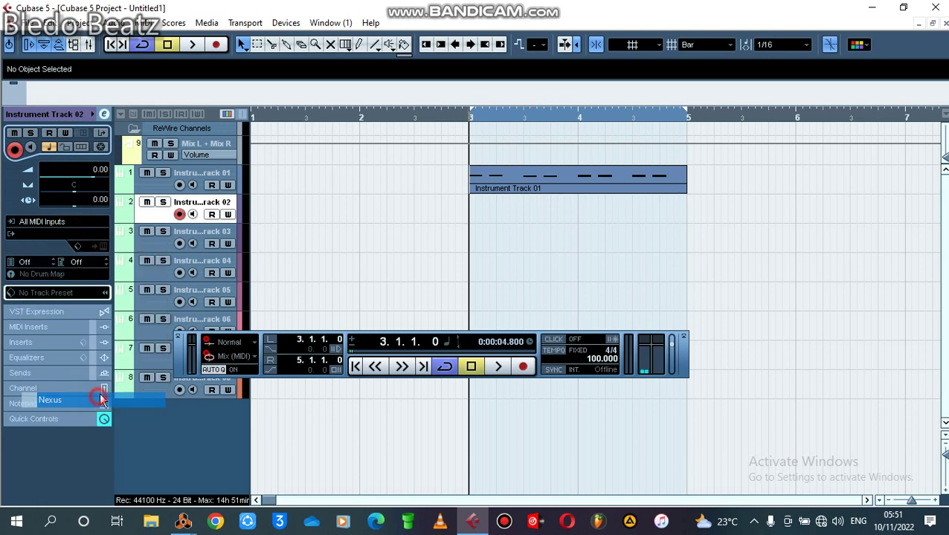
Step: Load Nexus's PD Ambient Pad 3 preset and create an empty part over bars 3–5
{"action": "left_click_drag", "start_coordinate": [402, 237], "coordinate": [403, 266]}
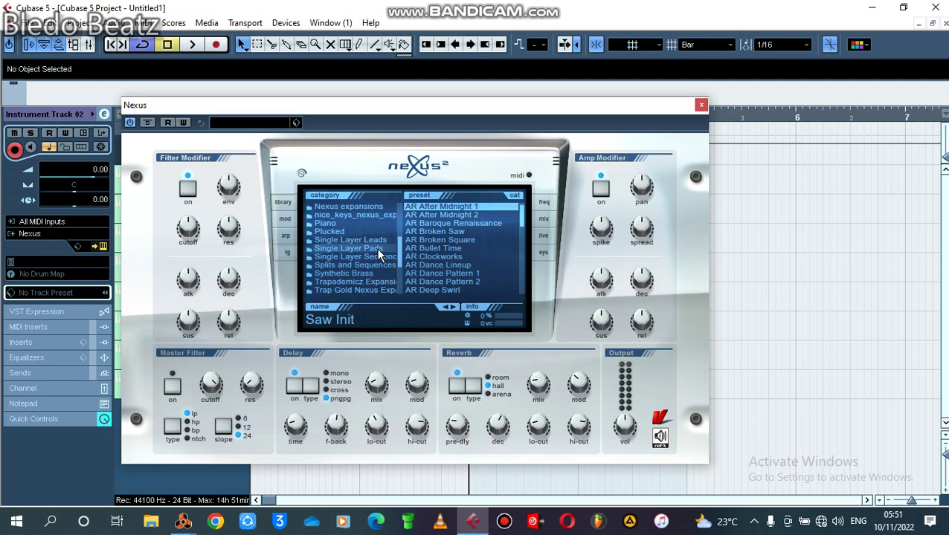
{"action": "left_click", "coordinate": [378, 249]}
{"action": "left_click", "coordinate": [466, 232]}
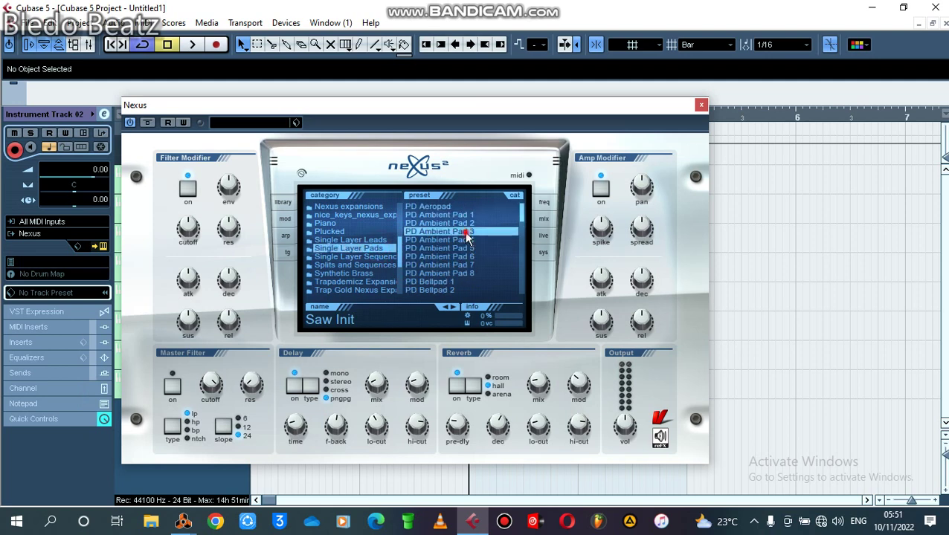
{"action": "left_click", "coordinate": [702, 106]}
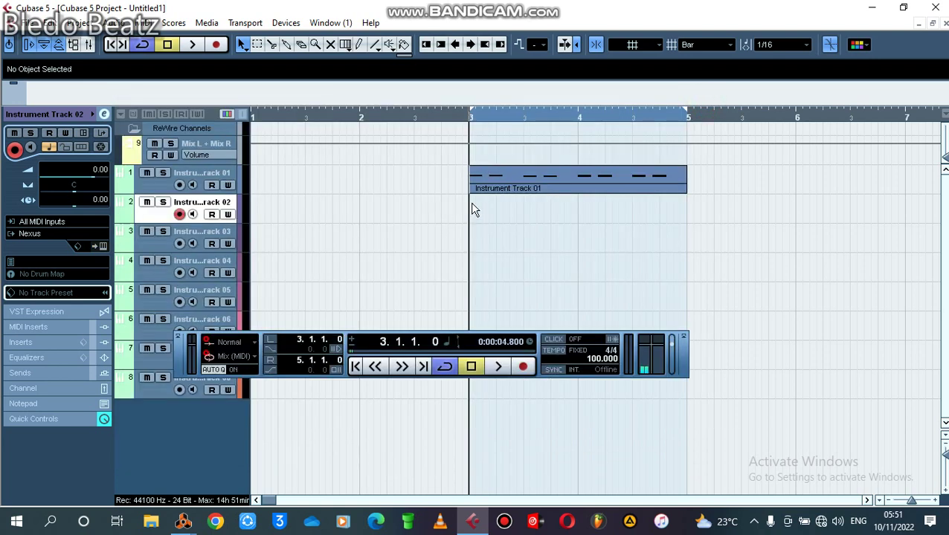
{"action": "double_click", "coordinate": [476, 212]}
Step: Lower Instrument Track 02's channel fader to -14.28 dB and reopen its part in the Key Editor
{"action": "double_click", "coordinate": [549, 211]}
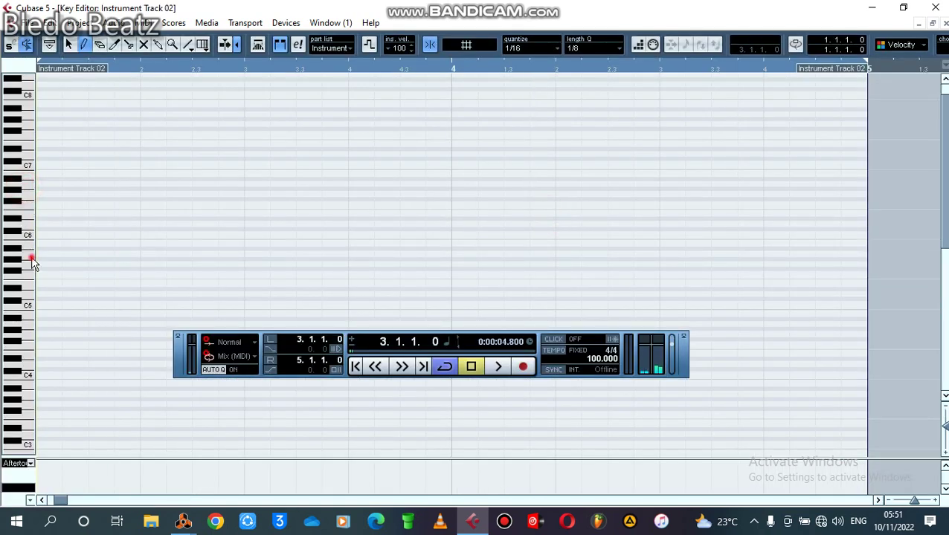
{"action": "left_click", "coordinate": [944, 23]}
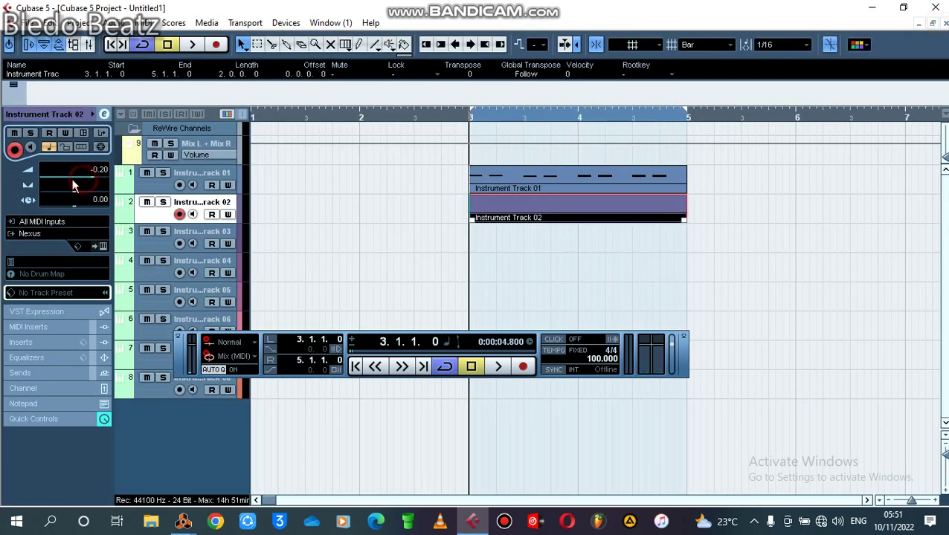
{"action": "left_click", "coordinate": [46, 388]}
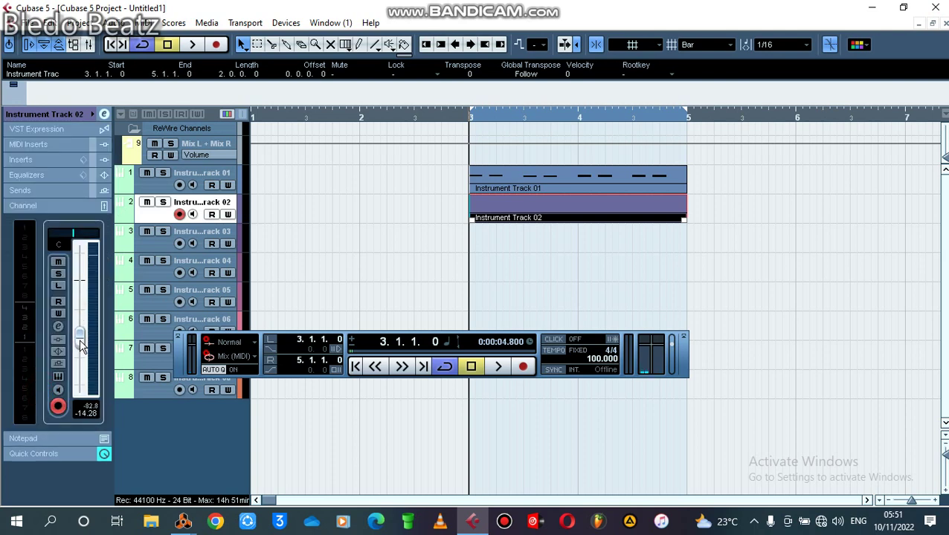
{"action": "left_click", "coordinate": [54, 116]}
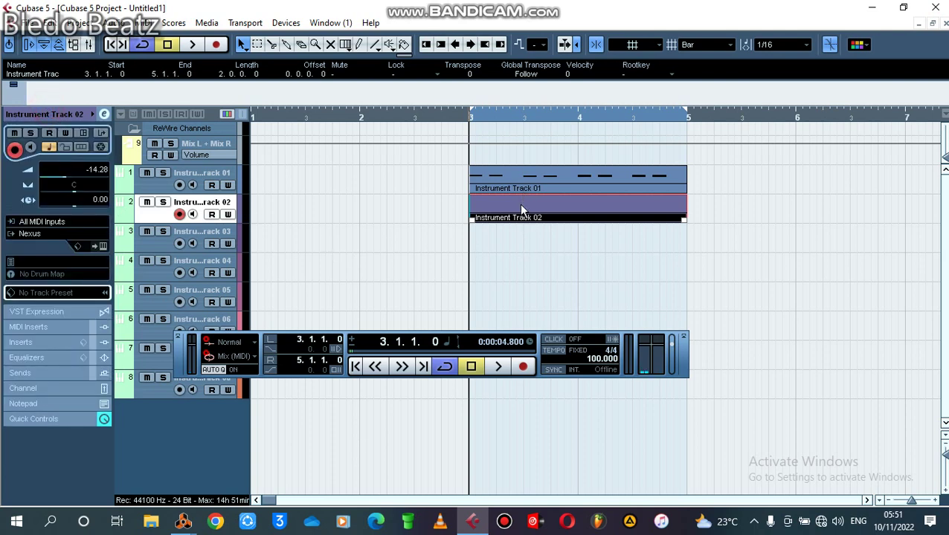
{"action": "double_click", "coordinate": [519, 203]}
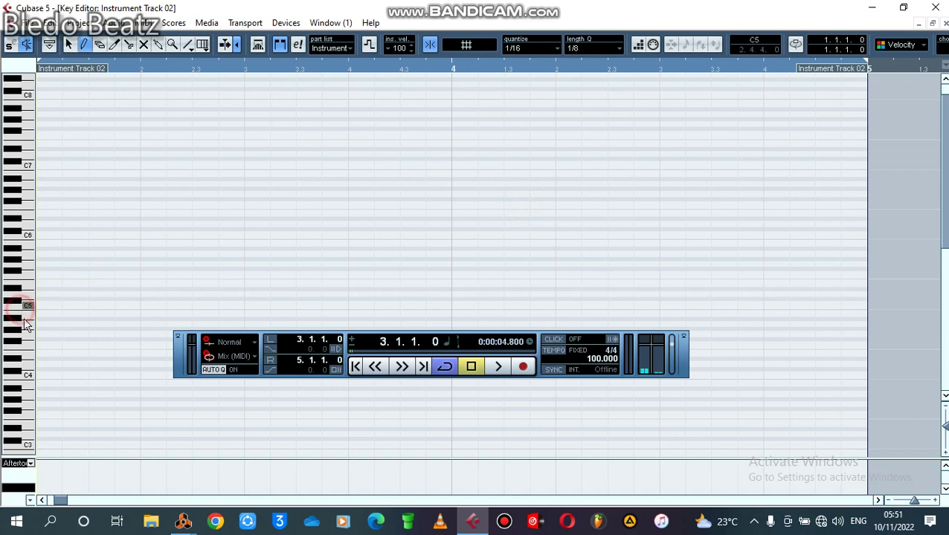
Step: Set the Key Editor's quantize grid and note length both to 1/2
{"action": "scroll", "coordinate": [34, 435], "scroll_direction": "down", "scroll_amount": 5}
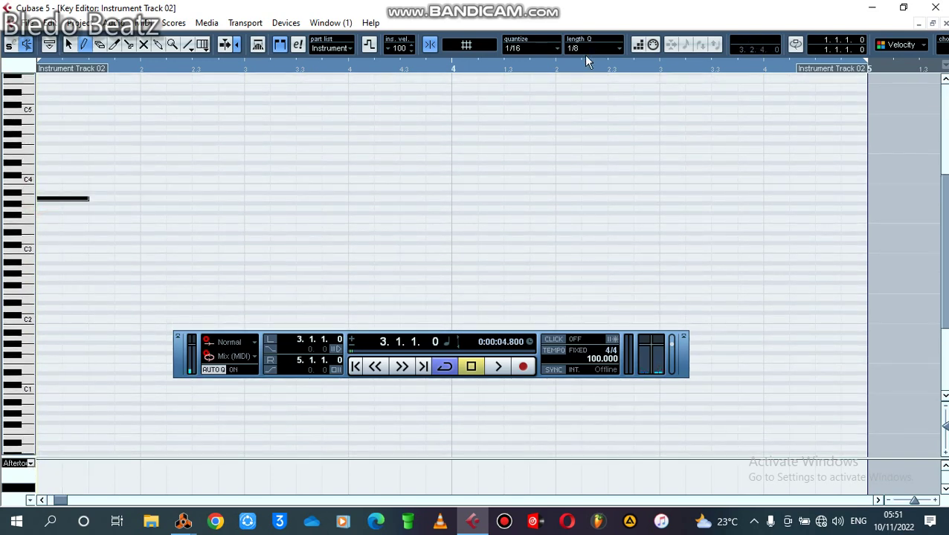
{"action": "left_click", "coordinate": [532, 46]}
{"action": "left_click", "coordinate": [538, 79]}
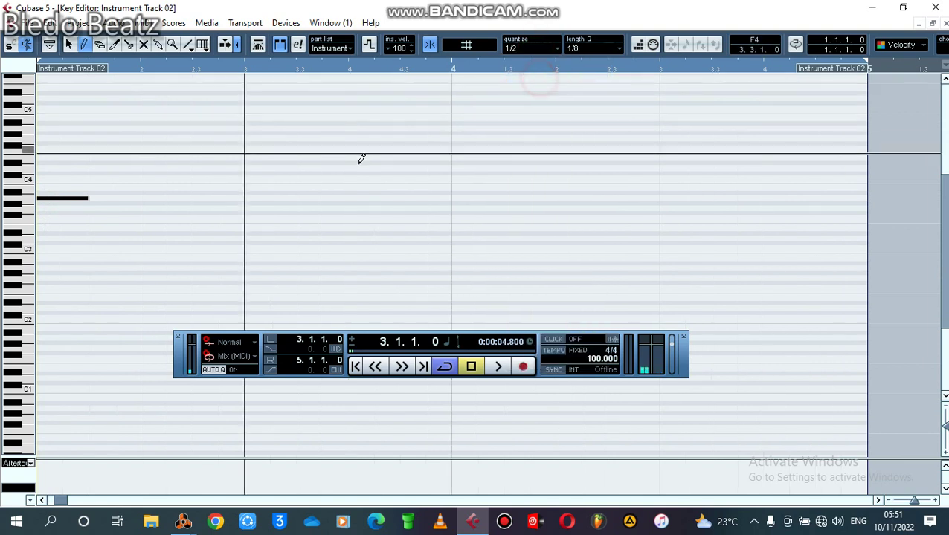
{"action": "left_click", "coordinate": [66, 195]}
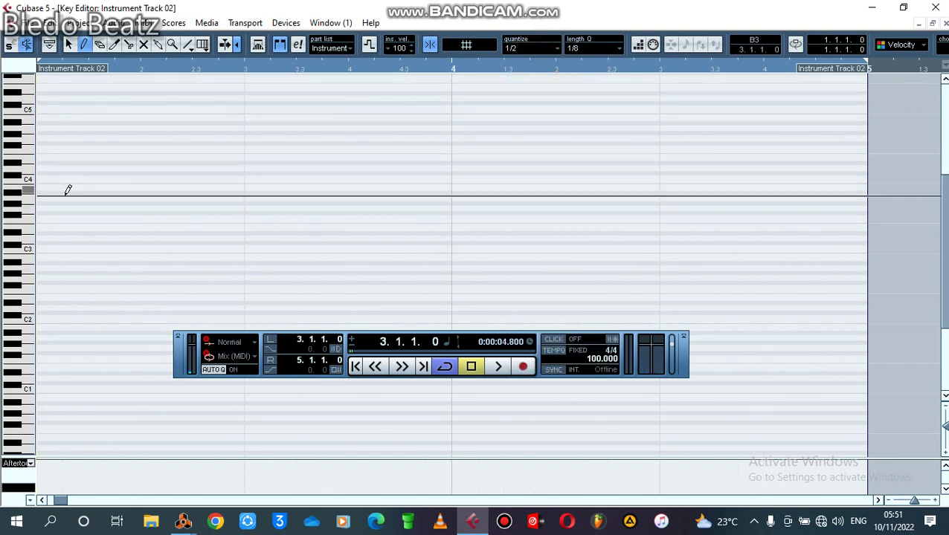
{"action": "left_click", "coordinate": [54, 197]}
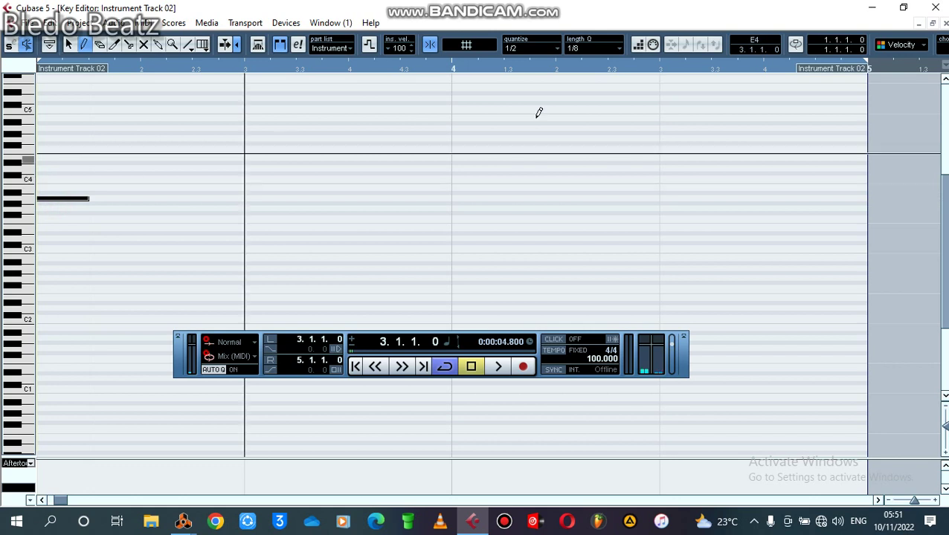
{"action": "left_click", "coordinate": [595, 48]}
{"action": "left_click", "coordinate": [598, 95]}
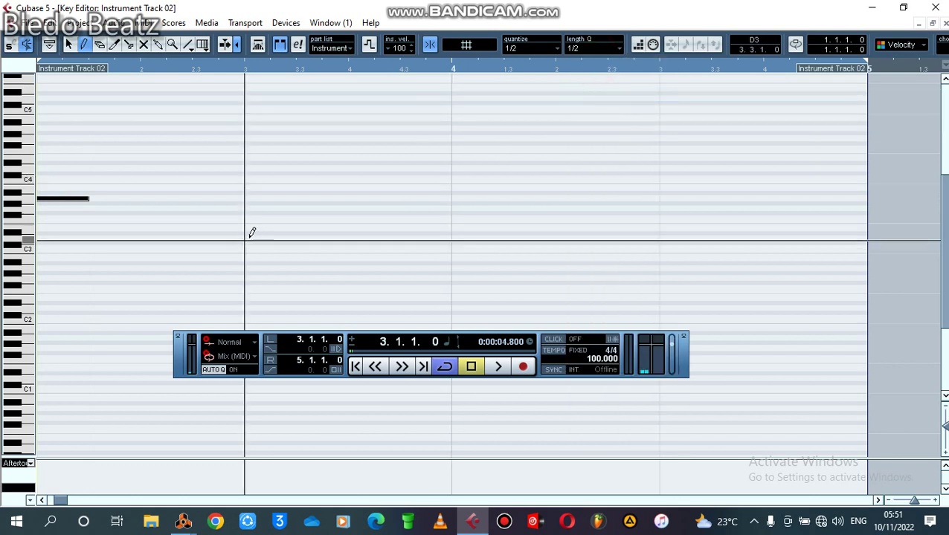
Step: Draw the two half-note chords in bar 3, each topped by C4
{"action": "left_click", "coordinate": [50, 198]}
{"action": "left_click", "coordinate": [47, 179]}
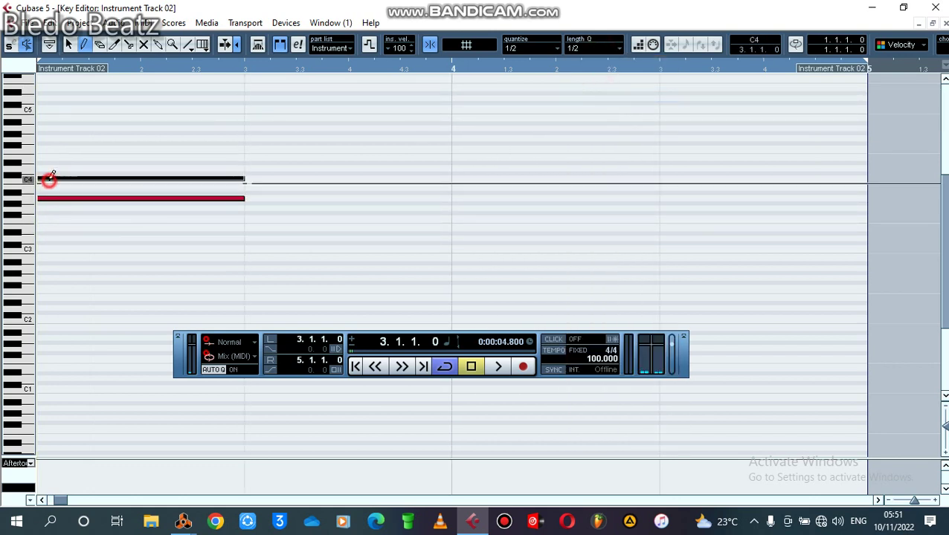
{"action": "left_click", "coordinate": [52, 228]}
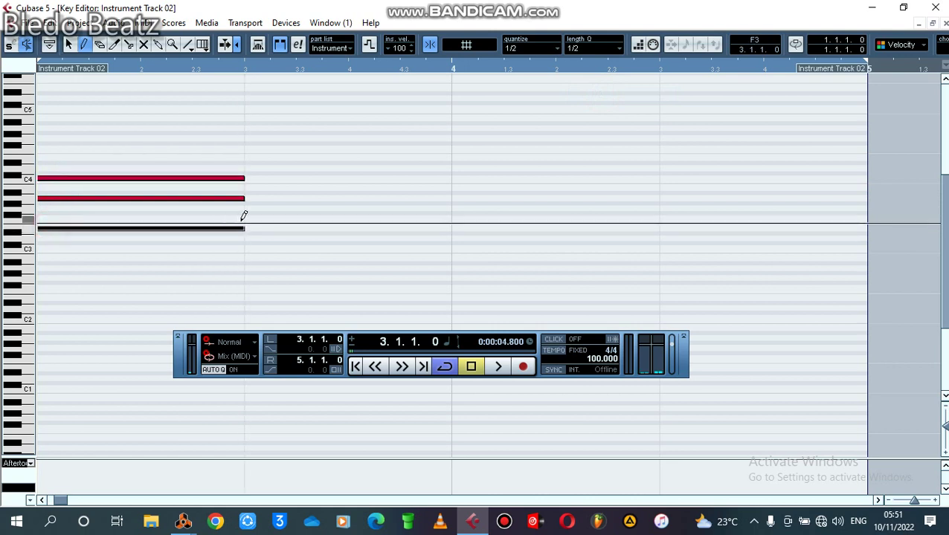
{"action": "left_click", "coordinate": [257, 218]}
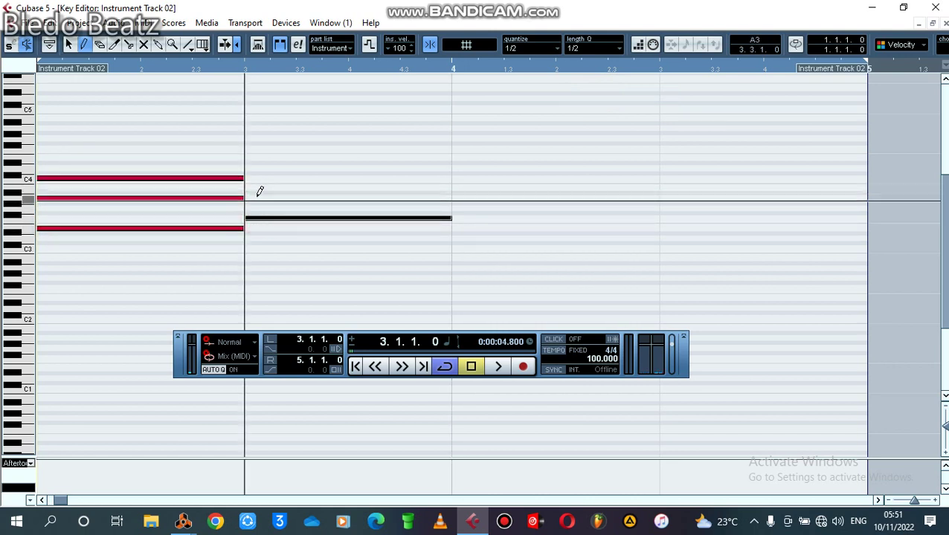
{"action": "left_click", "coordinate": [256, 197]}
{"action": "left_click", "coordinate": [254, 178]}
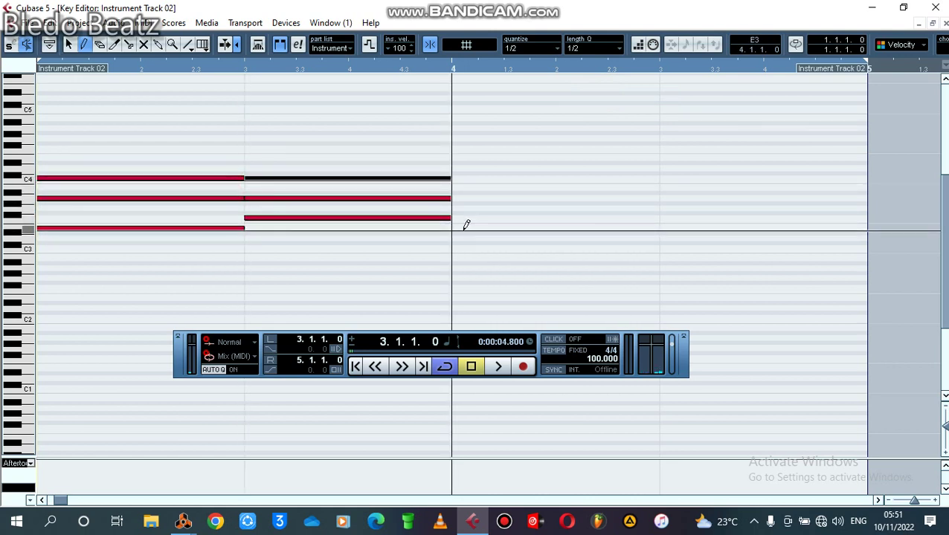
Step: Draw the bar 4 and final three-note chords up to C4, then close the Key Editor
{"action": "left_click", "coordinate": [456, 228]}
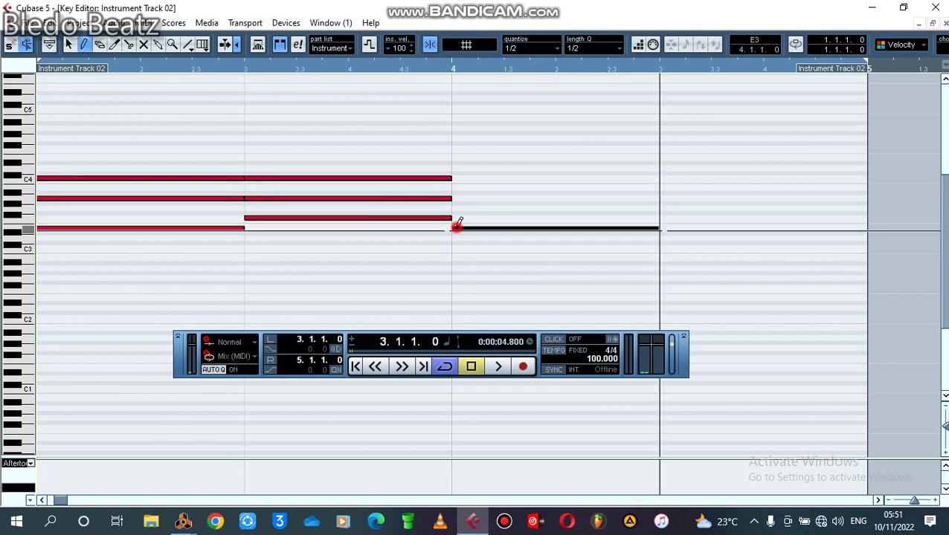
{"action": "left_click", "coordinate": [457, 208]}
{"action": "left_click", "coordinate": [456, 179]}
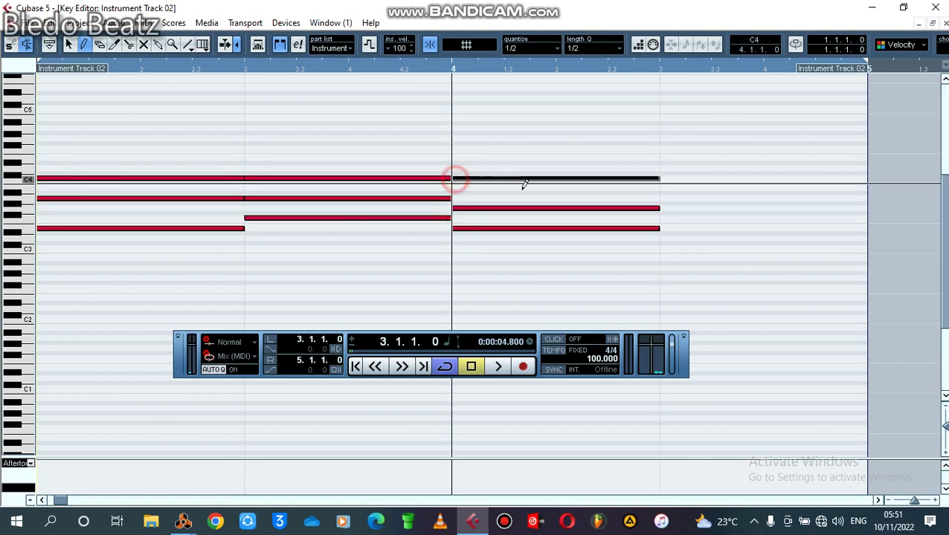
{"action": "left_click", "coordinate": [662, 238]}
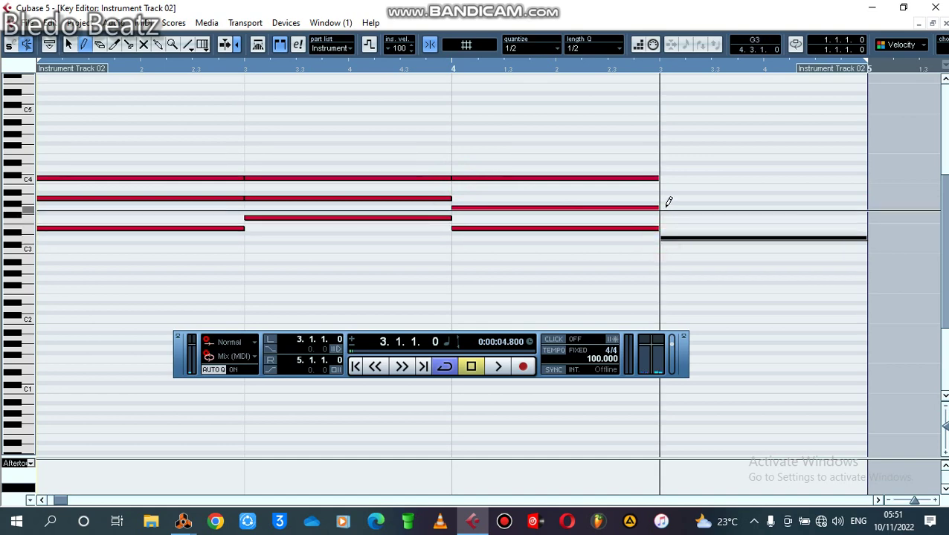
{"action": "left_click", "coordinate": [666, 207]}
{"action": "left_click", "coordinate": [669, 179]}
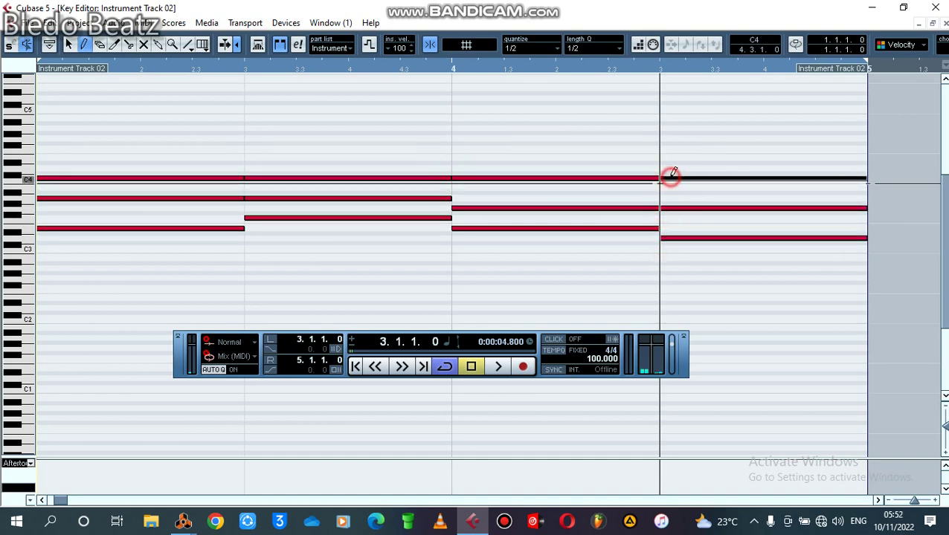
{"action": "left_click", "coordinate": [944, 24]}
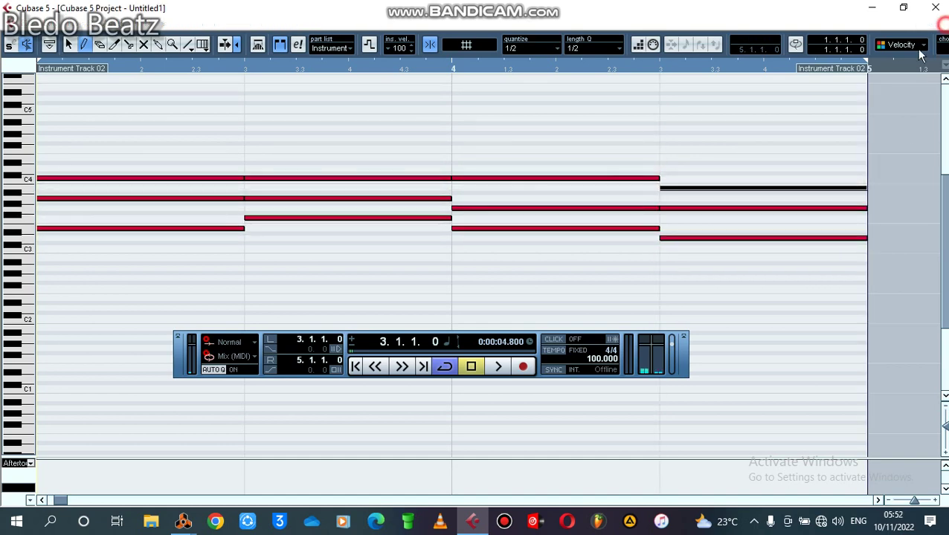
Step: Play the project, select Instrument Track 03, and assign Nexus as its instrument
{"action": "key", "text": "space"}
{"action": "left_click", "coordinate": [513, 277]}
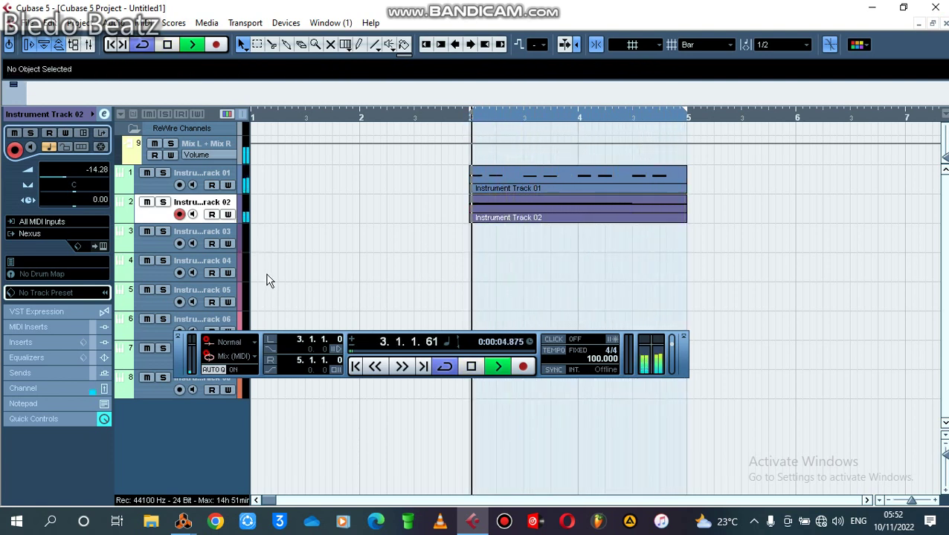
{"action": "left_click", "coordinate": [215, 234]}
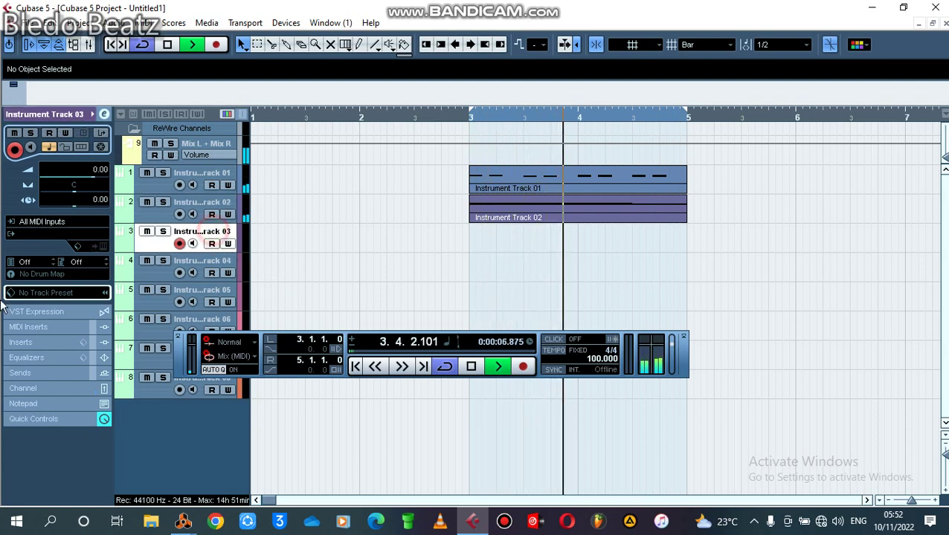
{"action": "left_click", "coordinate": [78, 235]}
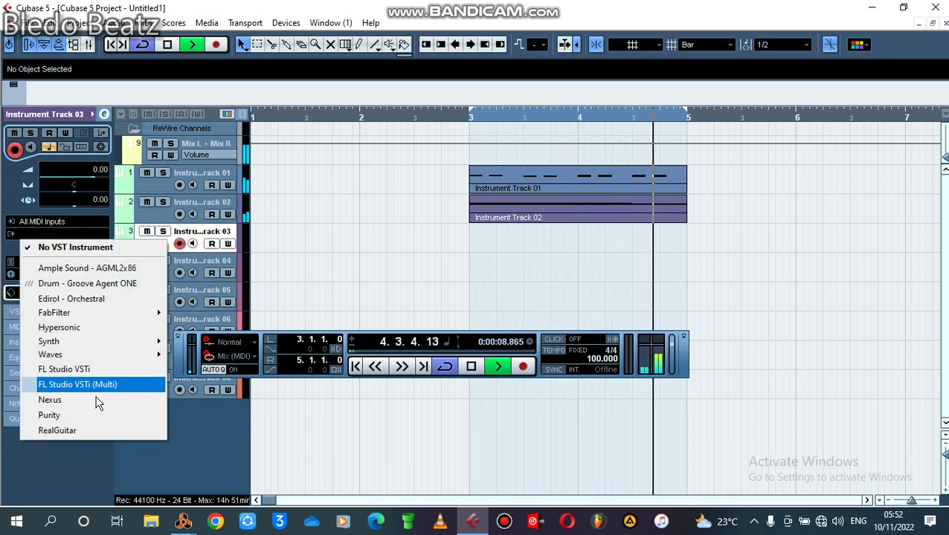
{"action": "left_click", "coordinate": [52, 400]}
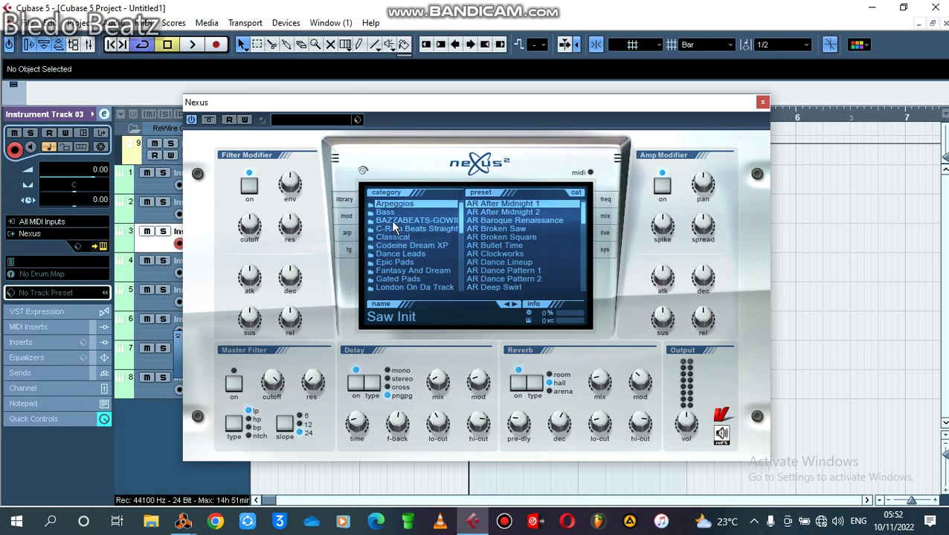
Step: Load the GT Muted Clean 2 preset from XP Guitars in Nexus and close the plugin
{"action": "left_click_drag", "start_coordinate": [462, 219], "coordinate": [465, 342]}
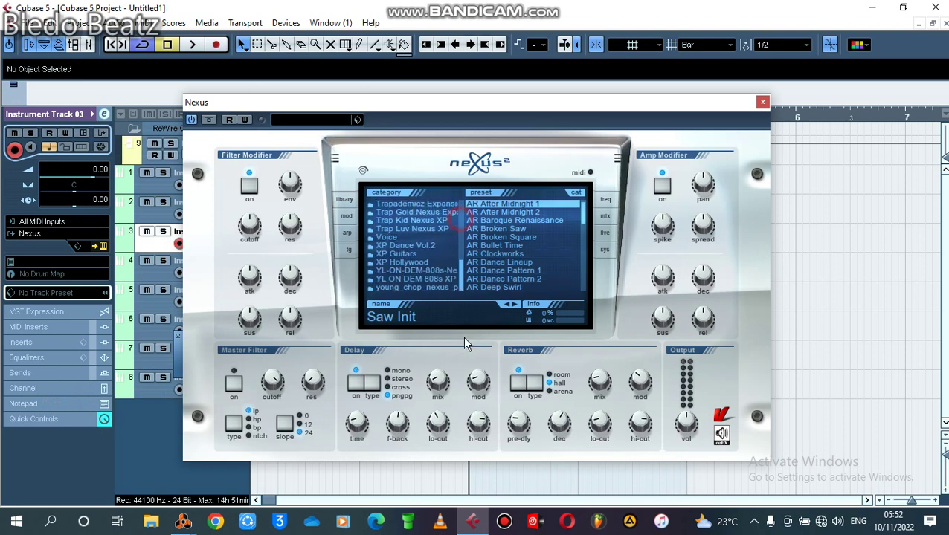
{"action": "left_click", "coordinate": [415, 255]}
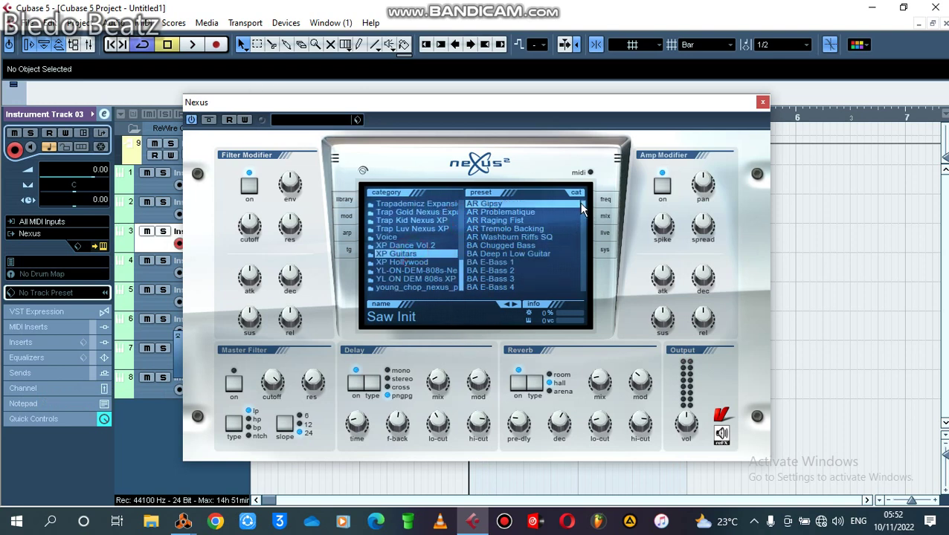
{"action": "left_click_drag", "start_coordinate": [585, 208], "coordinate": [588, 247]}
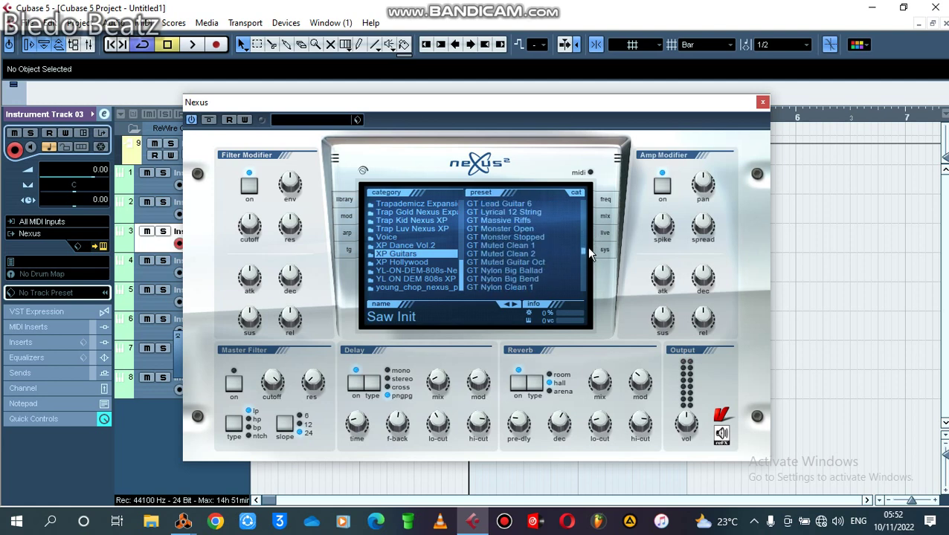
{"action": "left_click", "coordinate": [513, 254]}
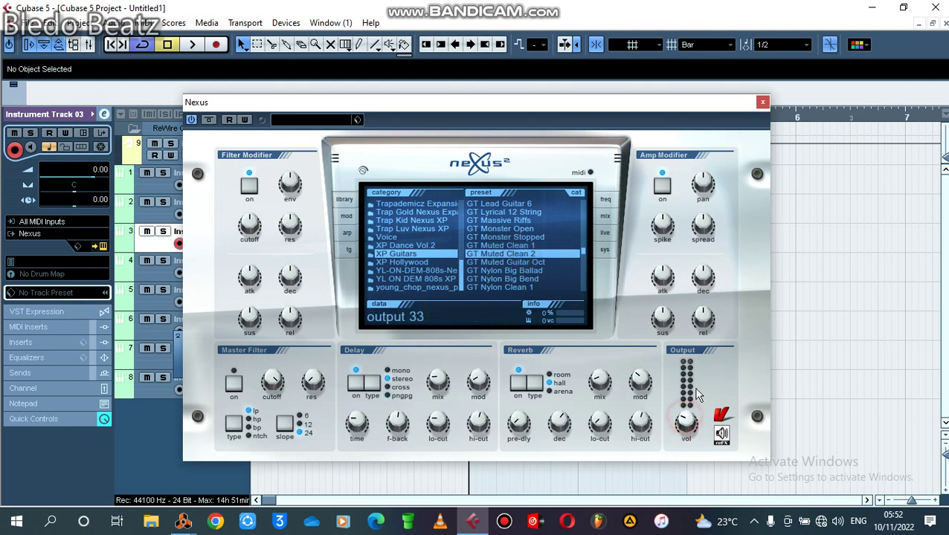
{"action": "left_click", "coordinate": [763, 103]}
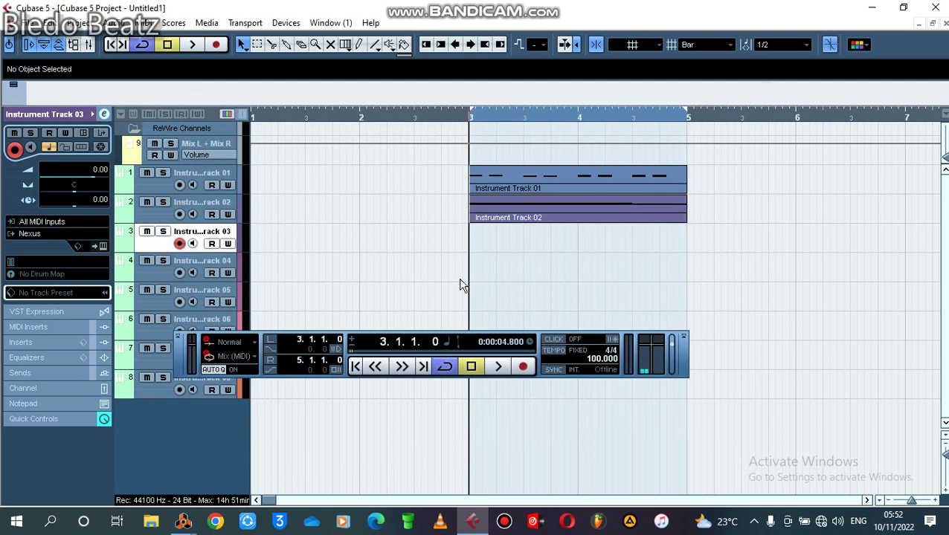
Step: Create an empty part on Instrument Track 03 and set its Key Editor Quantize and Length Q to 1/32
{"action": "double_click", "coordinate": [484, 247]}
{"action": "double_click", "coordinate": [502, 238]}
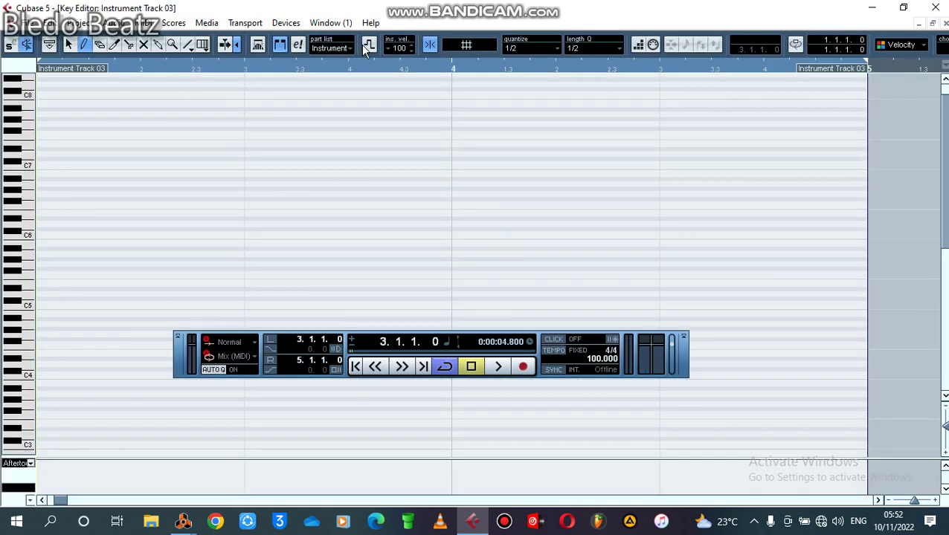
{"action": "left_click", "coordinate": [533, 47]}
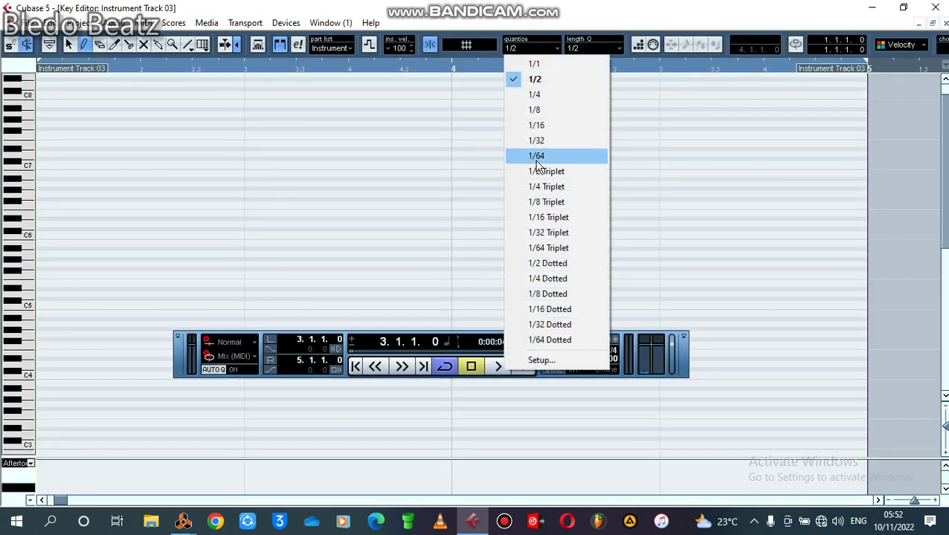
{"action": "left_click", "coordinate": [540, 140]}
{"action": "left_click", "coordinate": [594, 47]}
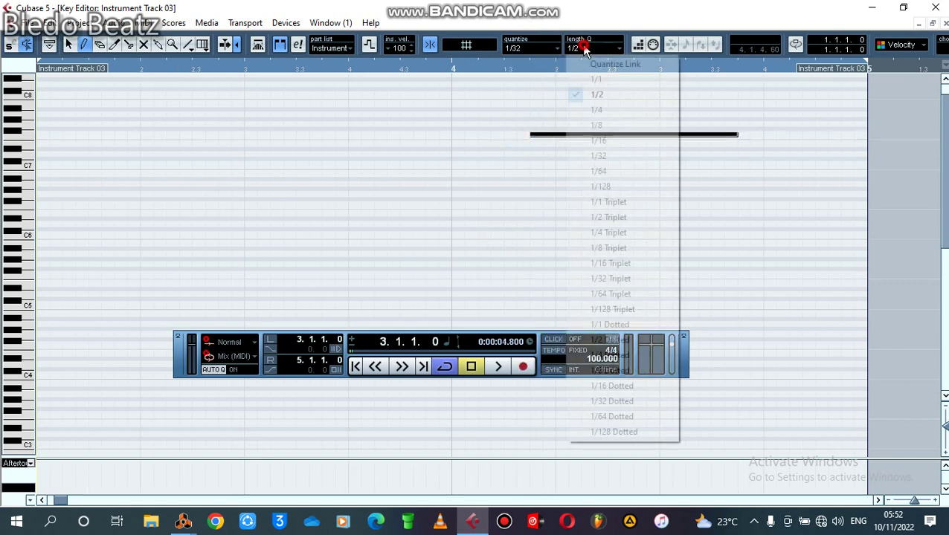
{"action": "left_click", "coordinate": [599, 155]}
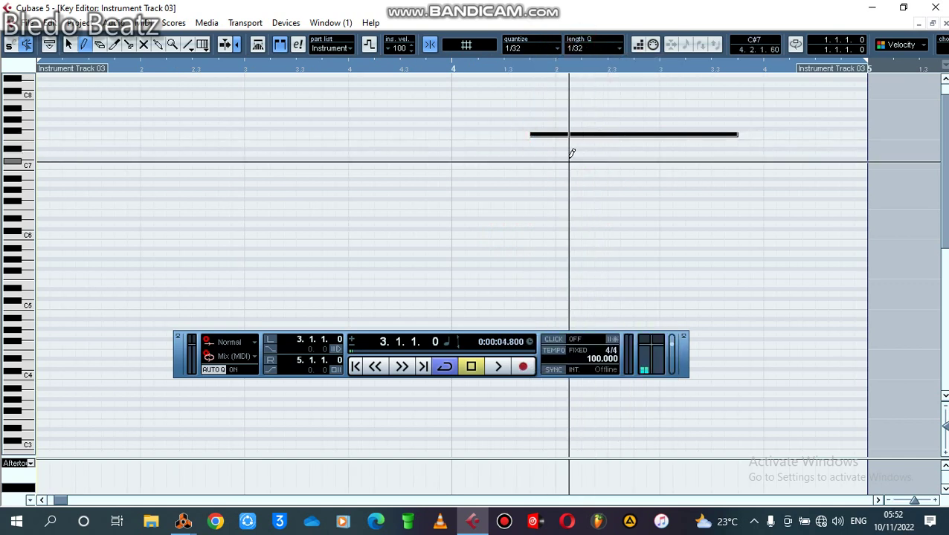
Step: Preview the part, then draw a short C5 note and three short notes just below it
{"action": "key", "text": "space"}
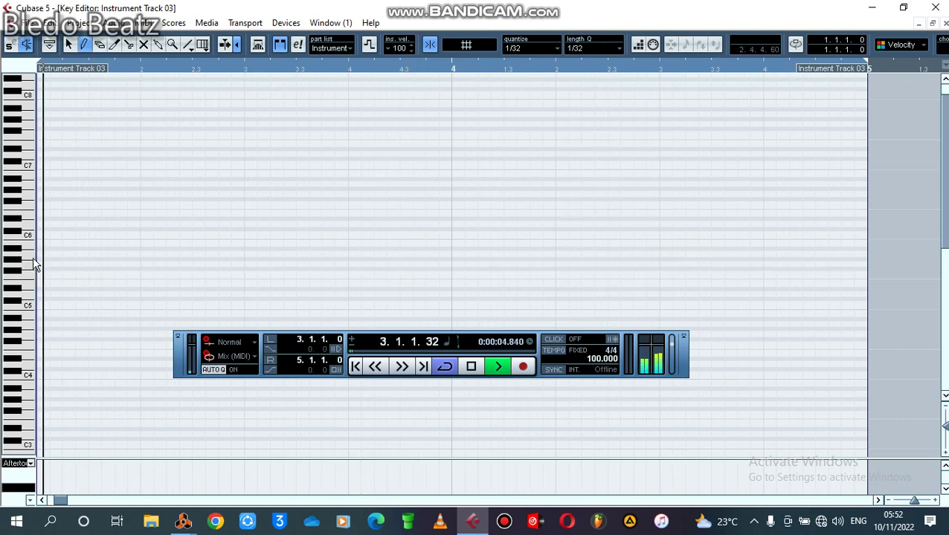
{"action": "key", "text": "space"}
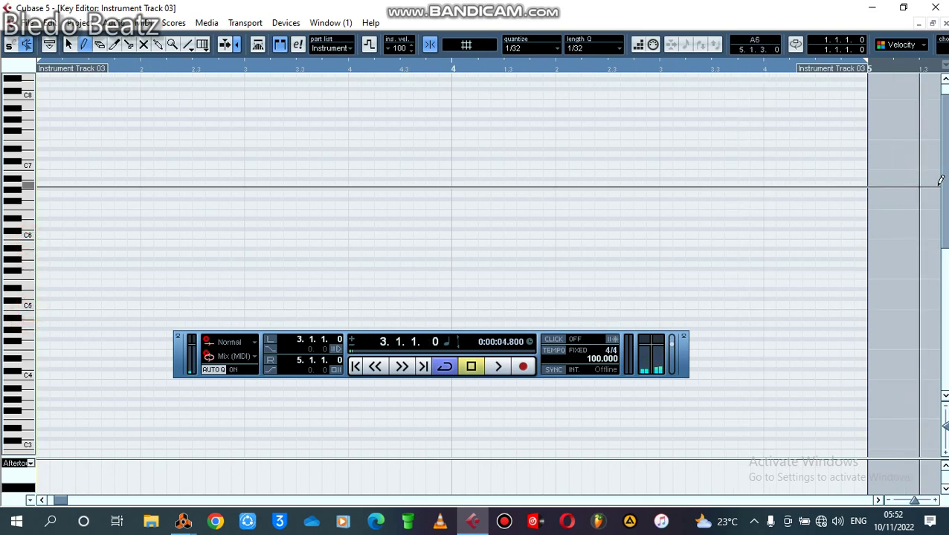
{"action": "left_click_drag", "start_coordinate": [943, 189], "coordinate": [946, 211]}
{"action": "key", "text": "space"}
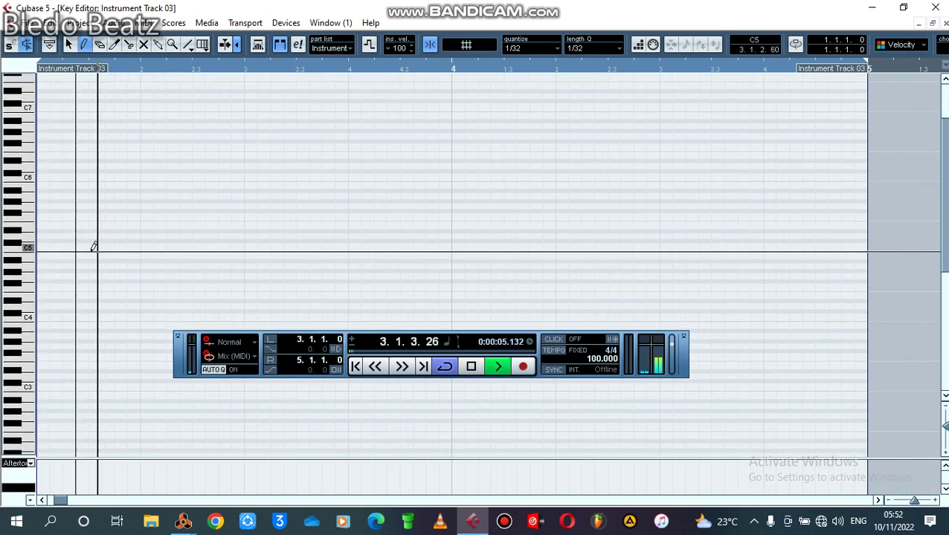
{"action": "key", "text": "space"}
{"action": "key", "text": "space"}
{"action": "key", "text": "space"}
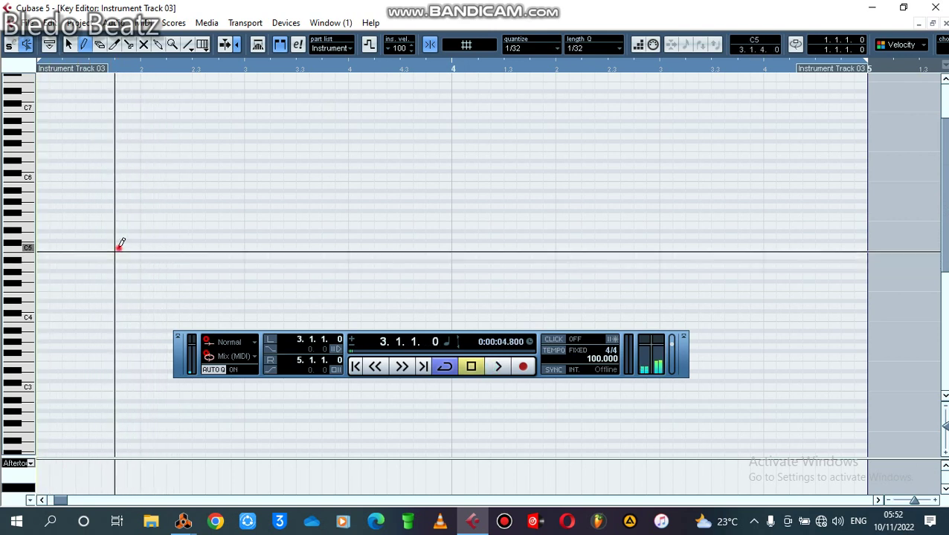
{"action": "left_click", "coordinate": [119, 247]}
{"action": "left_click", "coordinate": [145, 266]}
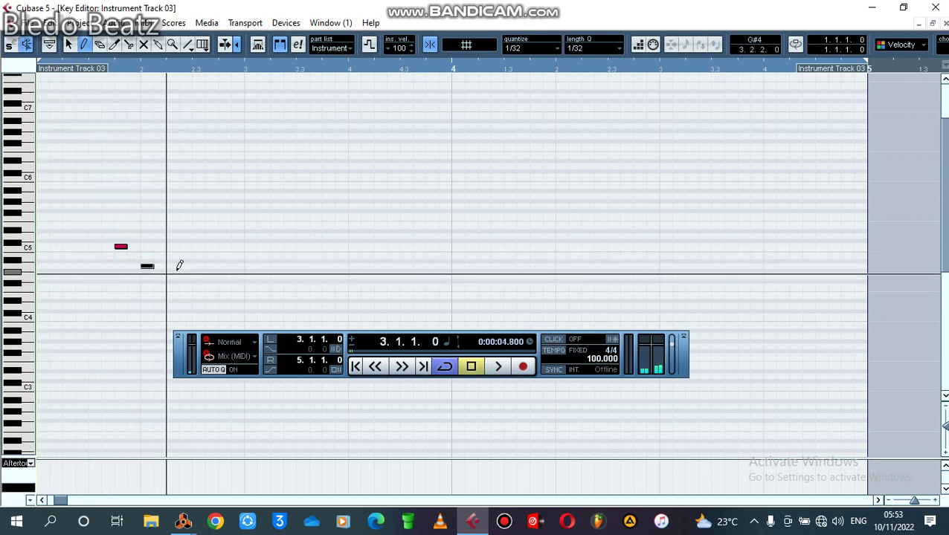
{"action": "left_click", "coordinate": [170, 267]}
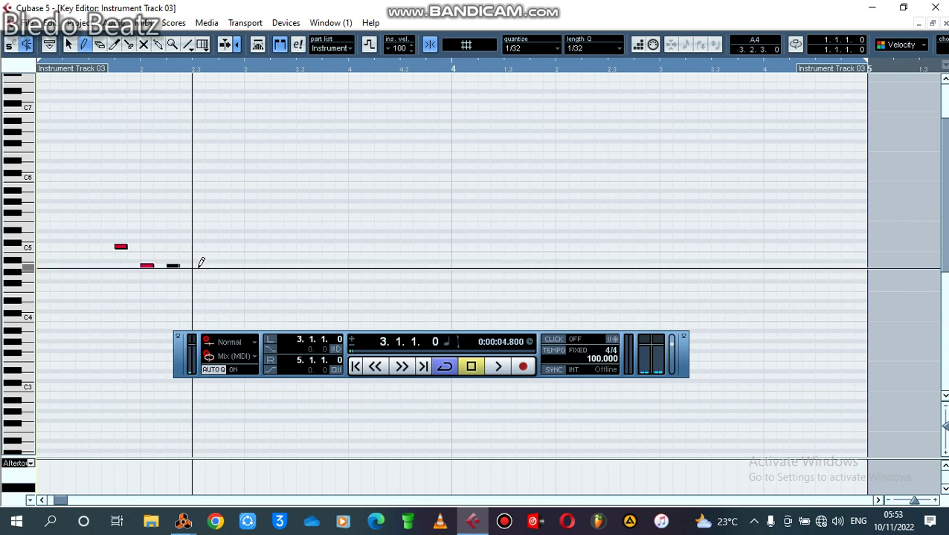
{"action": "left_click", "coordinate": [198, 265]}
Step: Play back the first notes, then add four short notes on F5 and preview them
{"action": "key", "text": "space"}
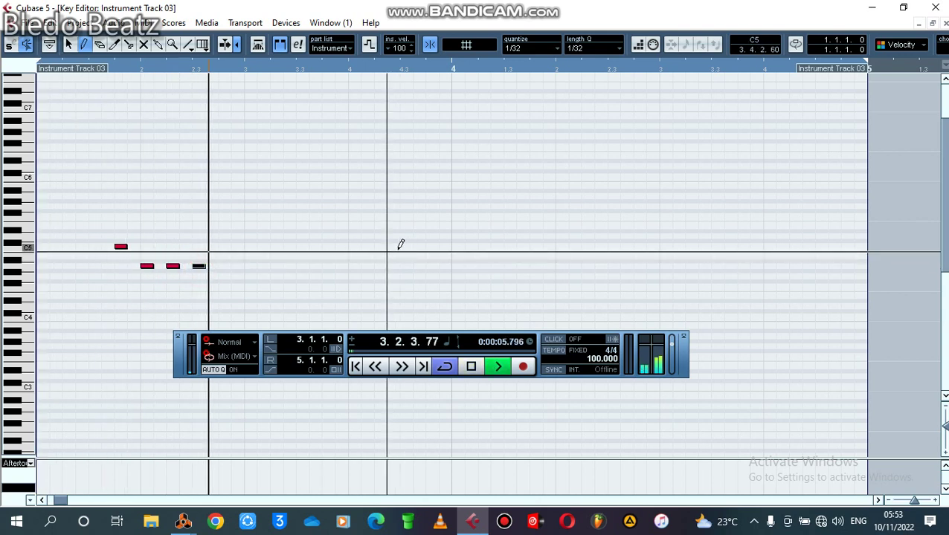
{"action": "key", "text": "space"}
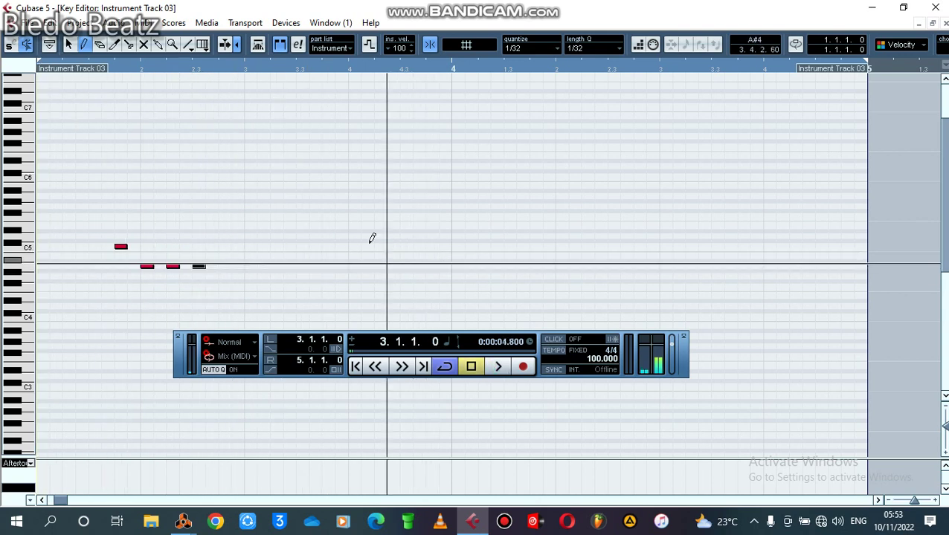
{"action": "left_click", "coordinate": [328, 216]}
{"action": "left_click", "coordinate": [354, 215]}
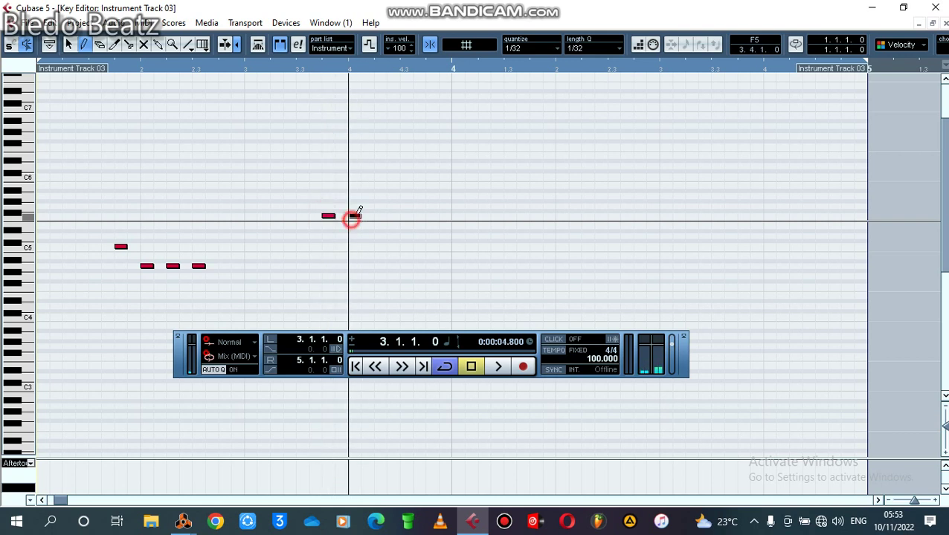
{"action": "left_click", "coordinate": [380, 215]}
{"action": "left_click", "coordinate": [406, 216]}
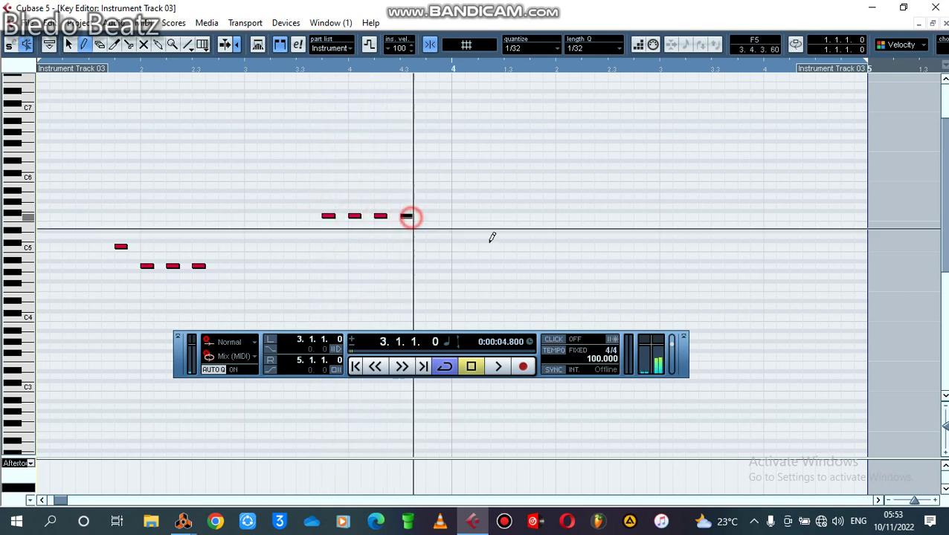
{"action": "key", "text": "space"}
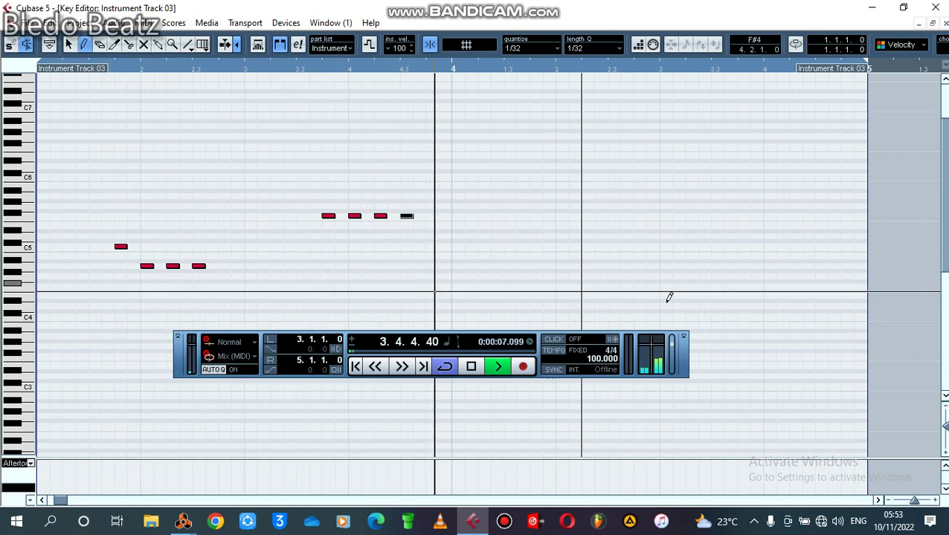
{"action": "key", "text": "space"}
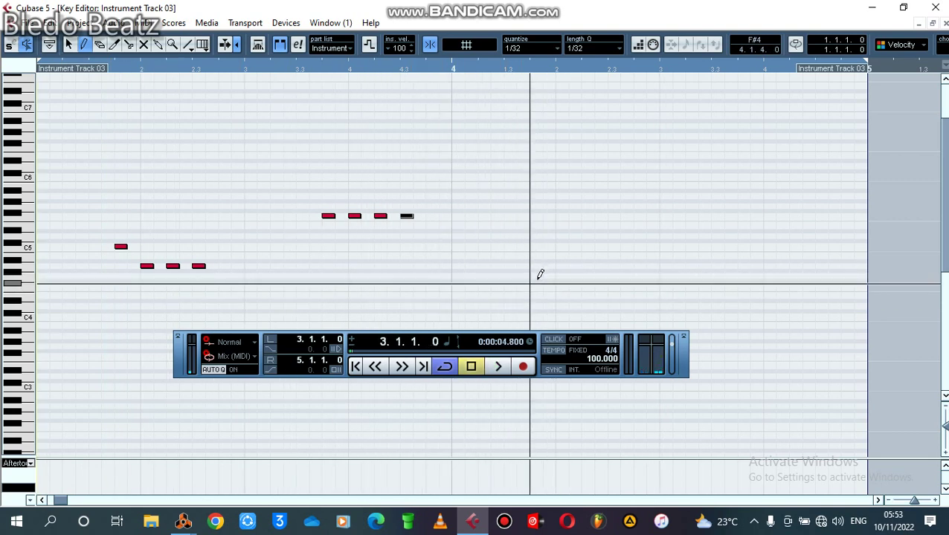
Step: Add three short C5 notes and four short B4 notes, then close the Key Editor
{"action": "left_click", "coordinate": [562, 247]}
{"action": "left_click", "coordinate": [588, 247]}
{"action": "left_click", "coordinate": [613, 246]}
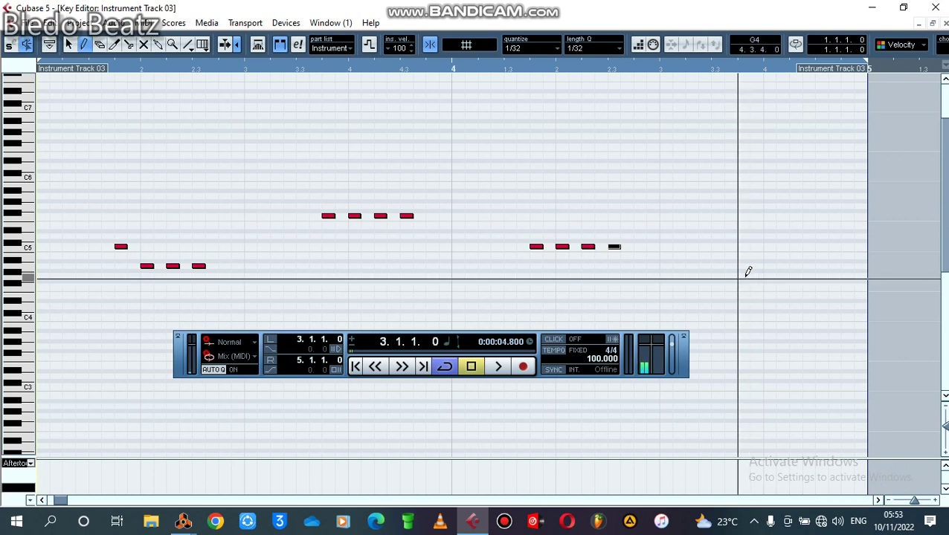
{"action": "left_click", "coordinate": [746, 257]}
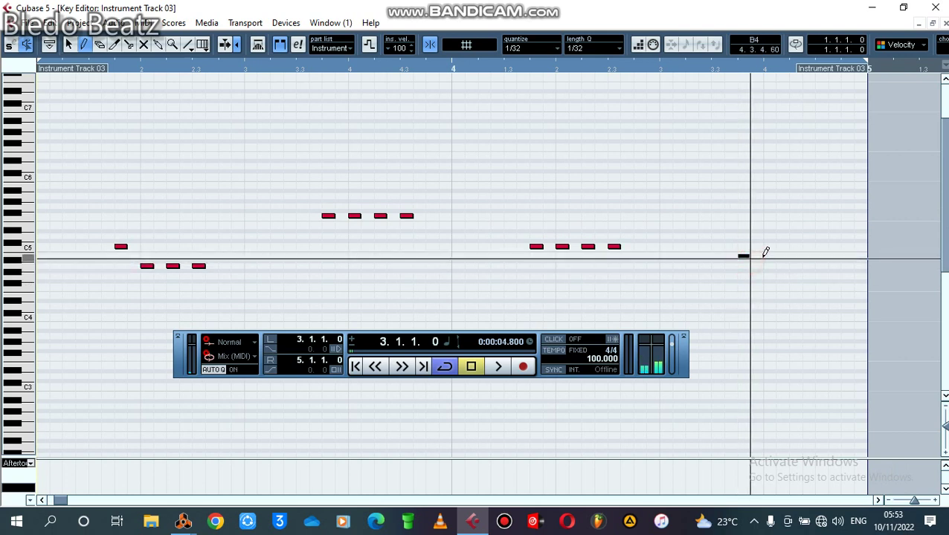
{"action": "left_click", "coordinate": [769, 256]}
{"action": "left_click", "coordinate": [793, 256]}
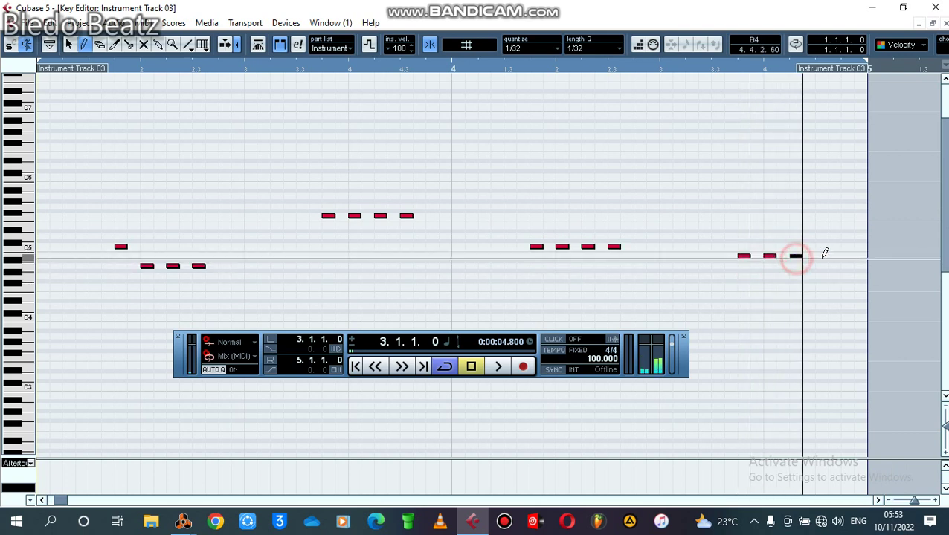
{"action": "left_click", "coordinate": [821, 257]}
{"action": "left_click", "coordinate": [940, 24]}
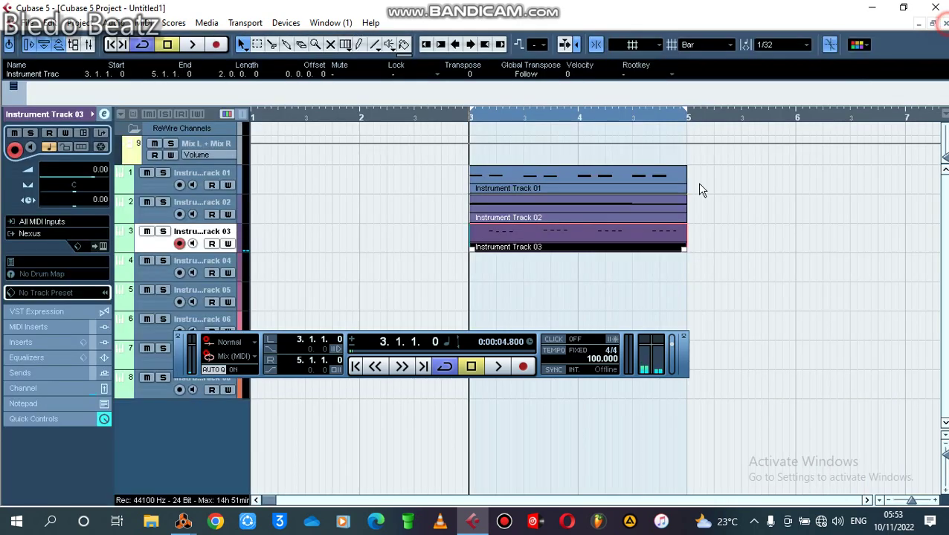
Step: Deselect the track 3 part, play the three instrument parts together, and select Instrument Track 04
{"action": "left_click", "coordinate": [523, 291]}
{"action": "key", "text": "space"}
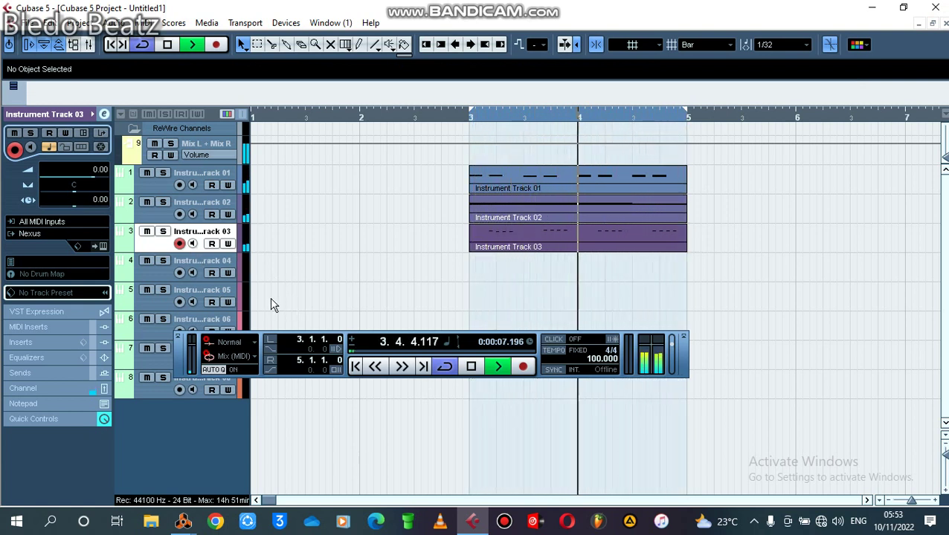
{"action": "left_click", "coordinate": [152, 279]}
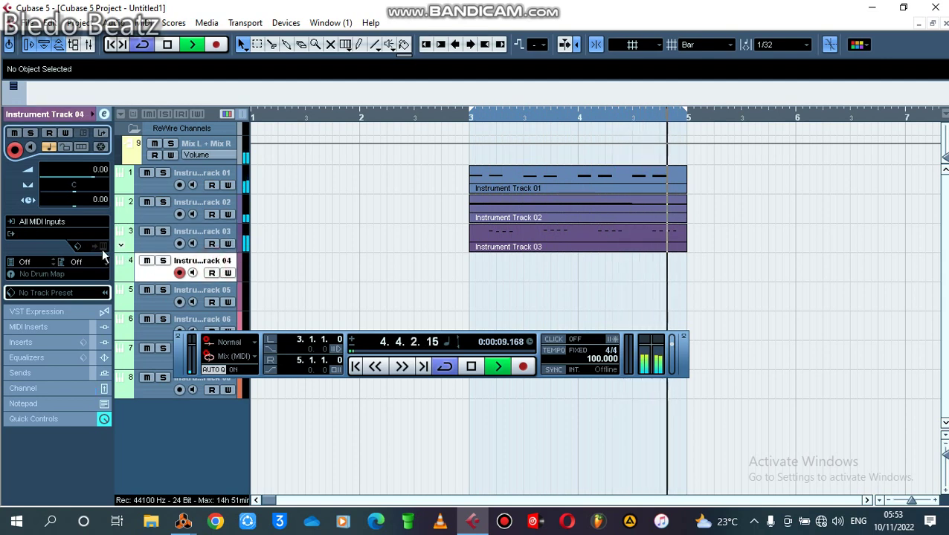
Step: Stop playback and load Nexus on Instrument Track 04 with the Single Layer Leads preset LD Classic JP Leader 3
{"action": "key", "text": "space"}
{"action": "left_click", "coordinate": [65, 232]}
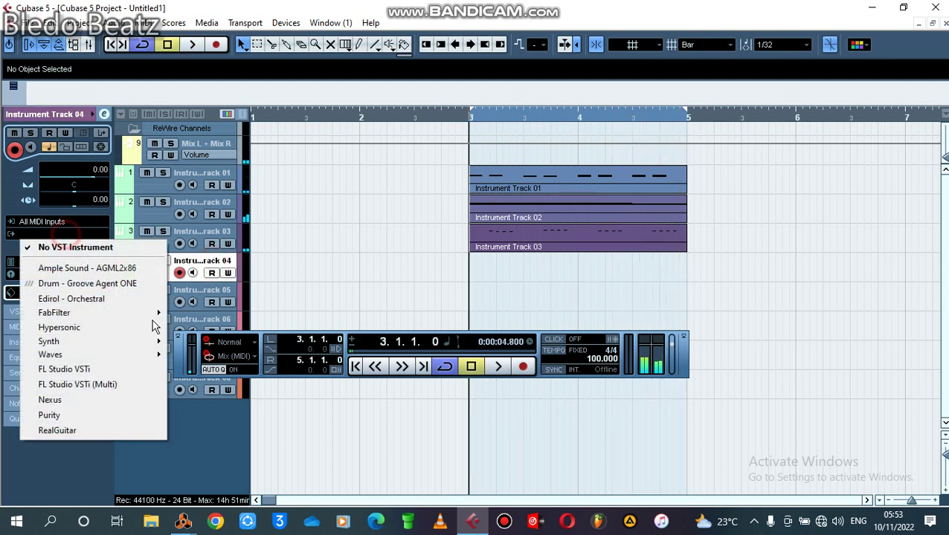
{"action": "left_click", "coordinate": [109, 401]}
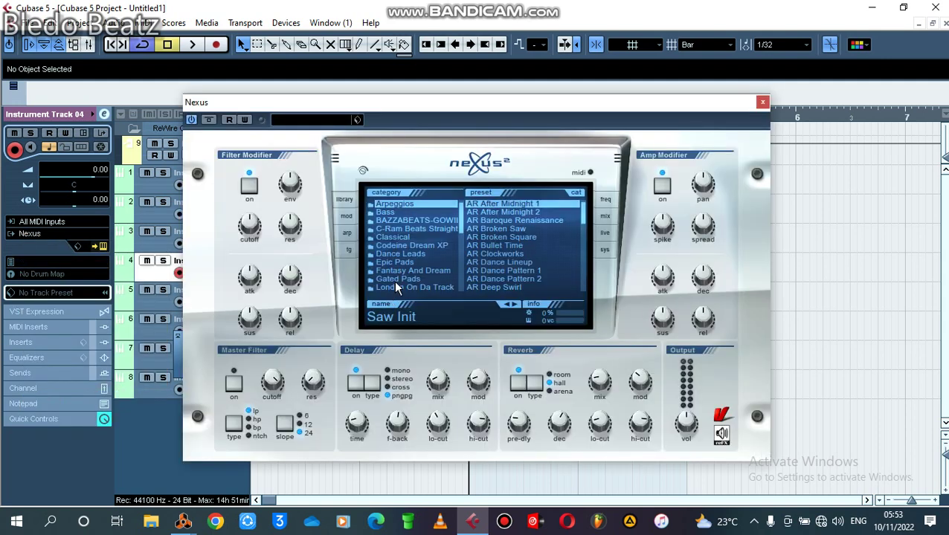
{"action": "left_click_drag", "start_coordinate": [461, 220], "coordinate": [468, 249]}
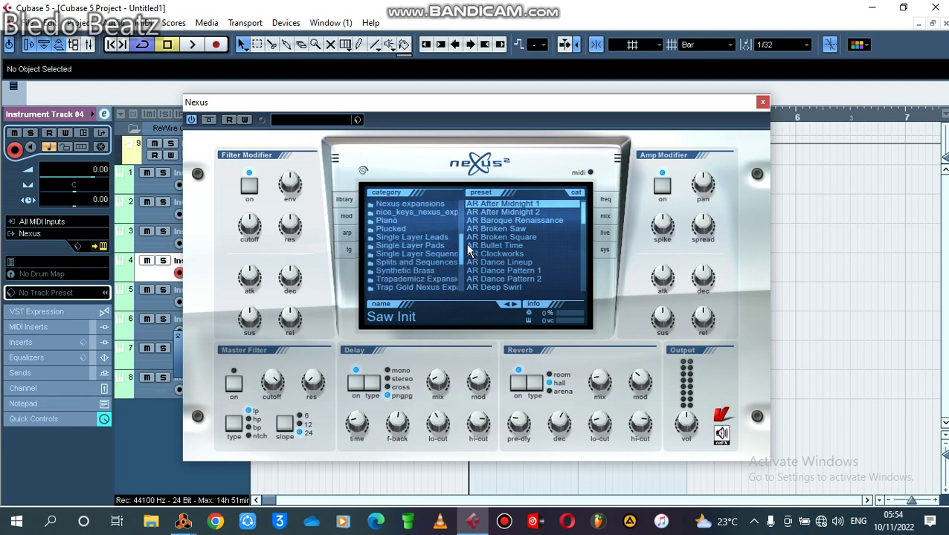
{"action": "left_click", "coordinate": [469, 247]}
{"action": "left_click", "coordinate": [416, 237]}
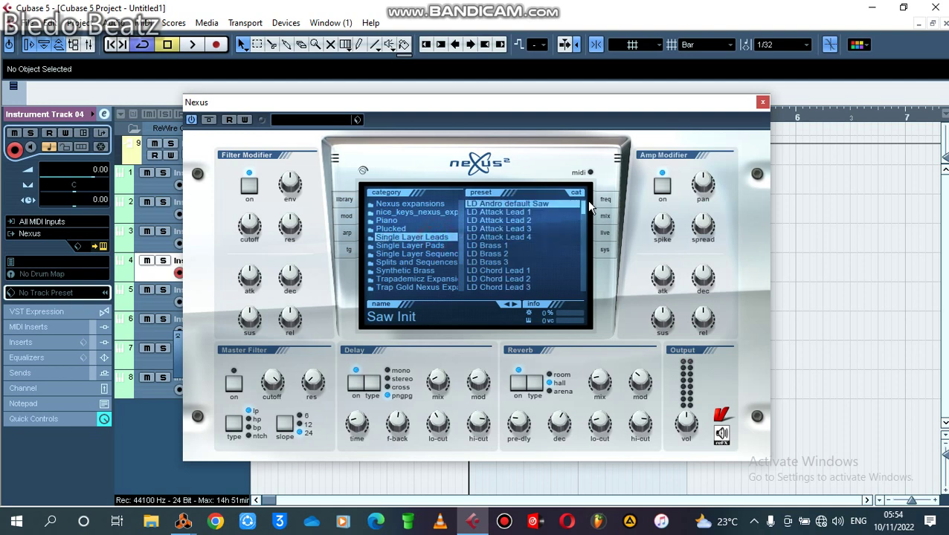
{"action": "left_click_drag", "start_coordinate": [585, 210], "coordinate": [585, 225]}
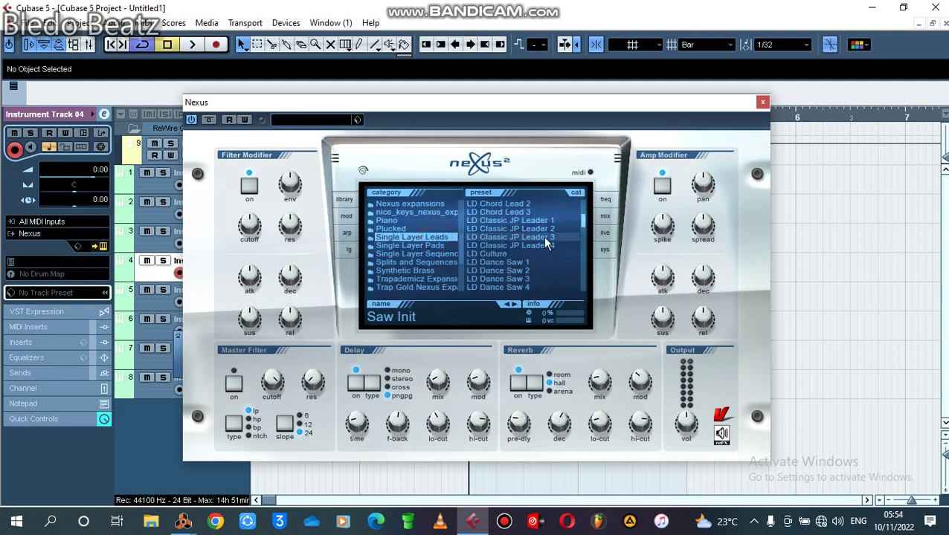
{"action": "left_click", "coordinate": [548, 238]}
{"action": "left_click", "coordinate": [760, 106]}
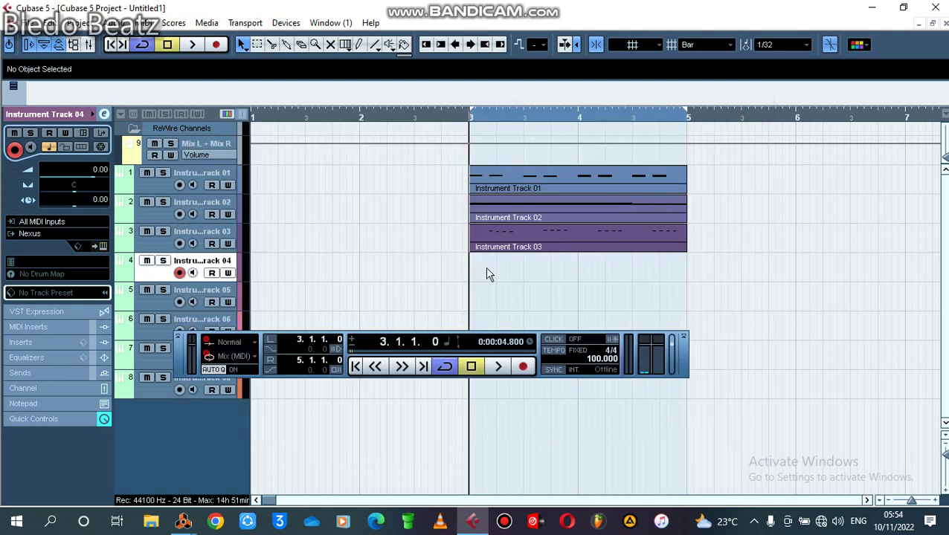